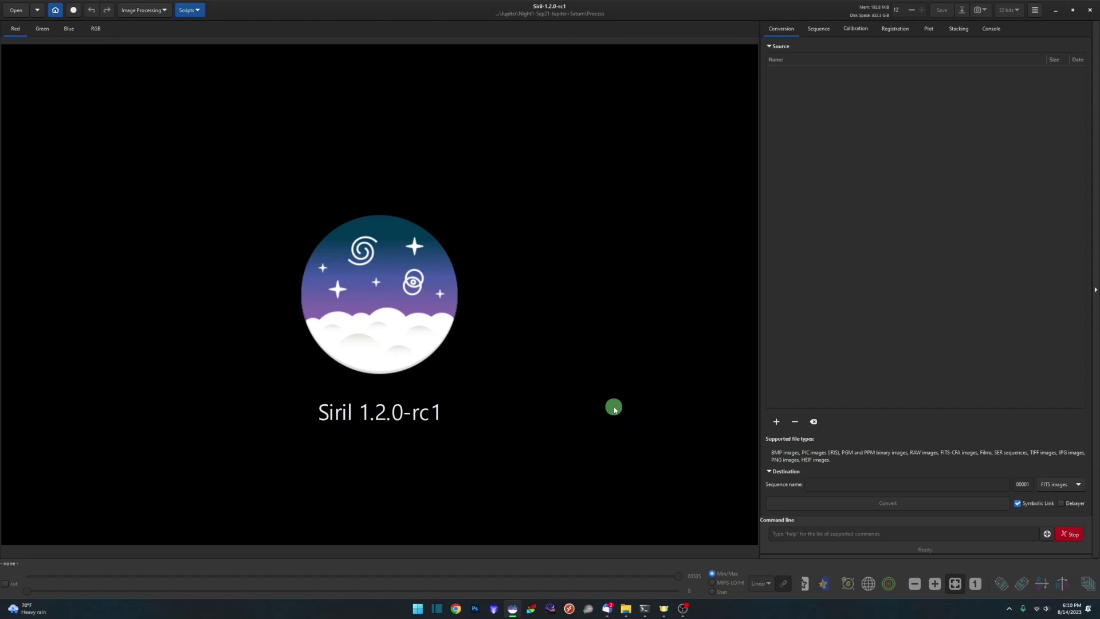
# Step: Browse File Explorer to Astrophotography\Planets\Jupiter and select the Jupiter AVI video
pyautogui.click(626, 609)
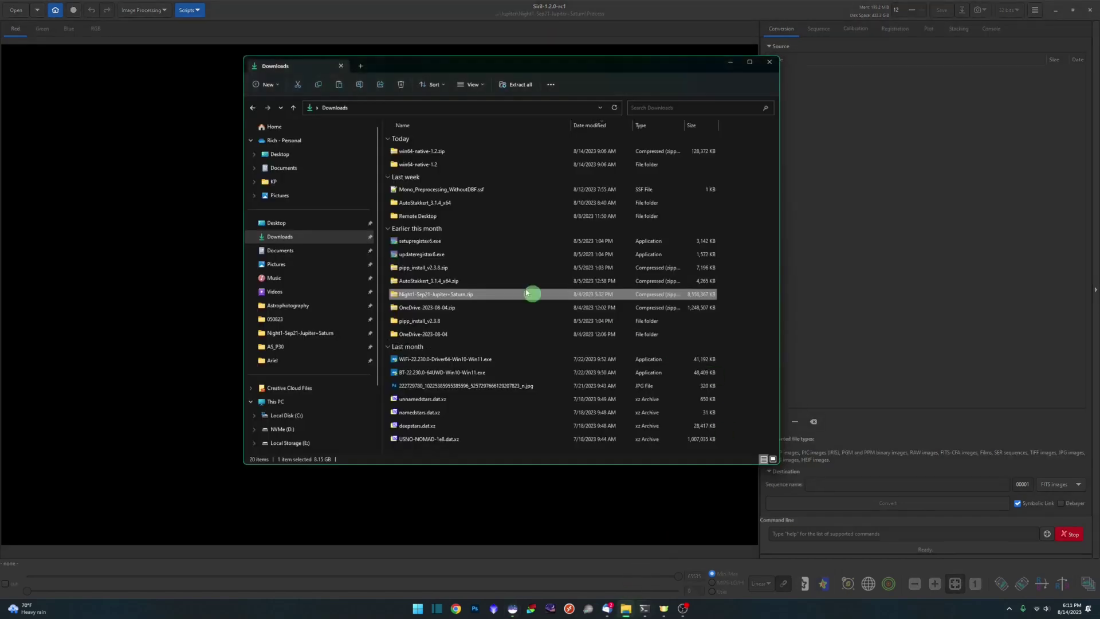
pyautogui.click(292, 305)
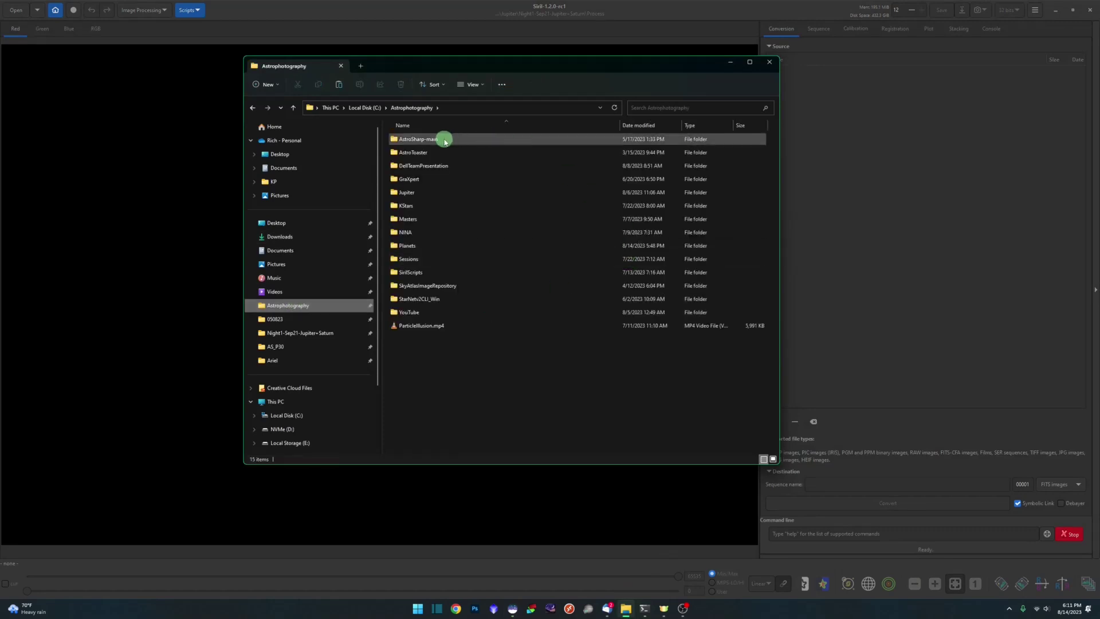
pyautogui.doubleClick(412, 245)
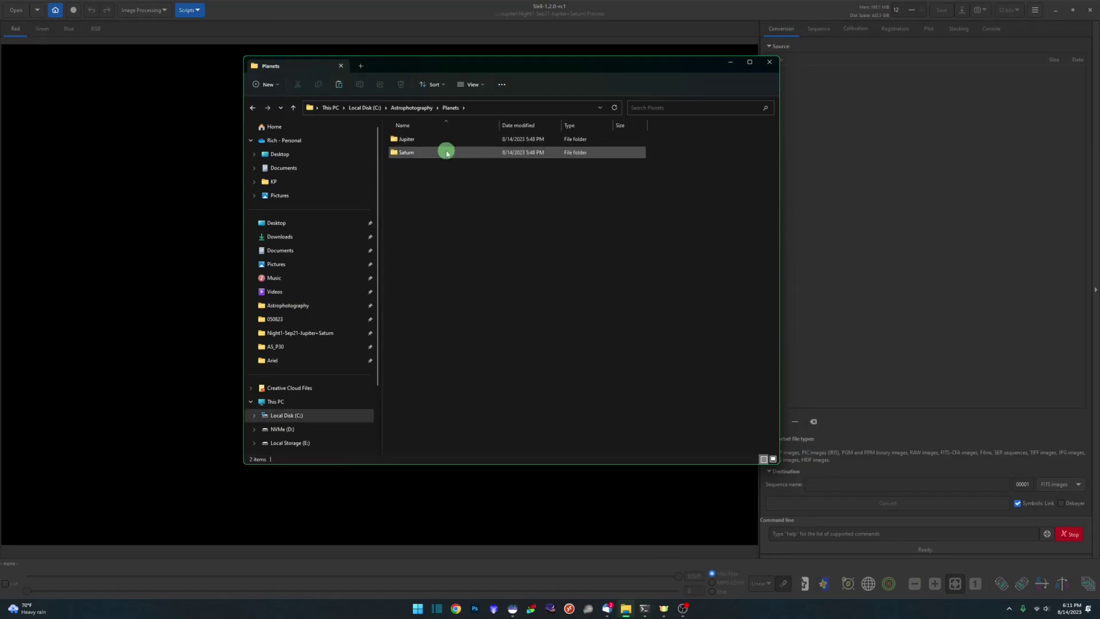
pyautogui.doubleClick(440, 140)
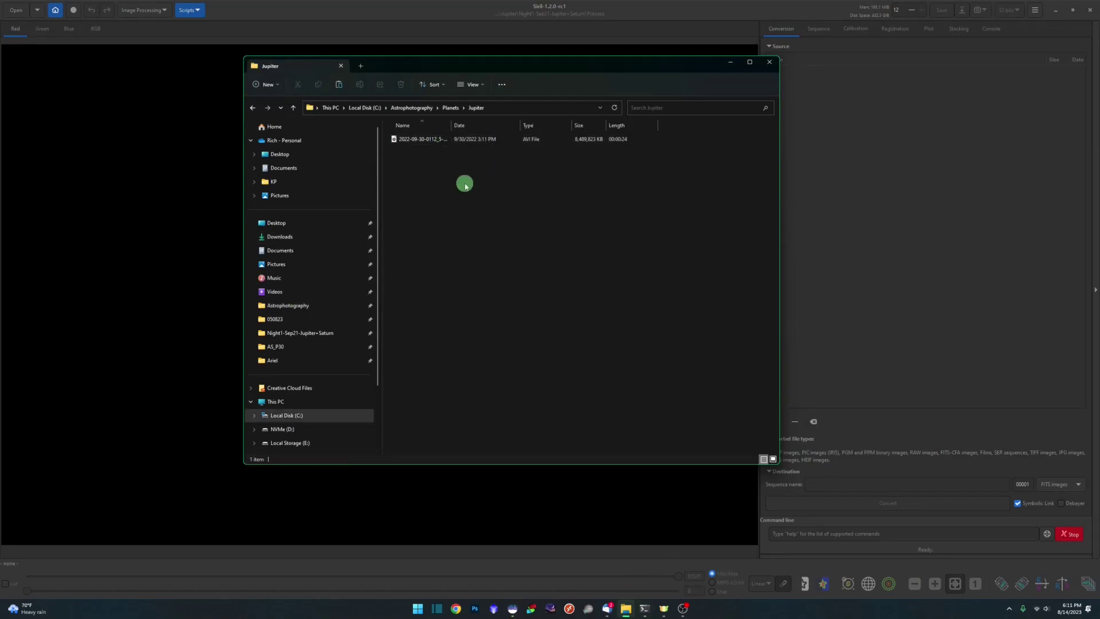
pyautogui.click(464, 138)
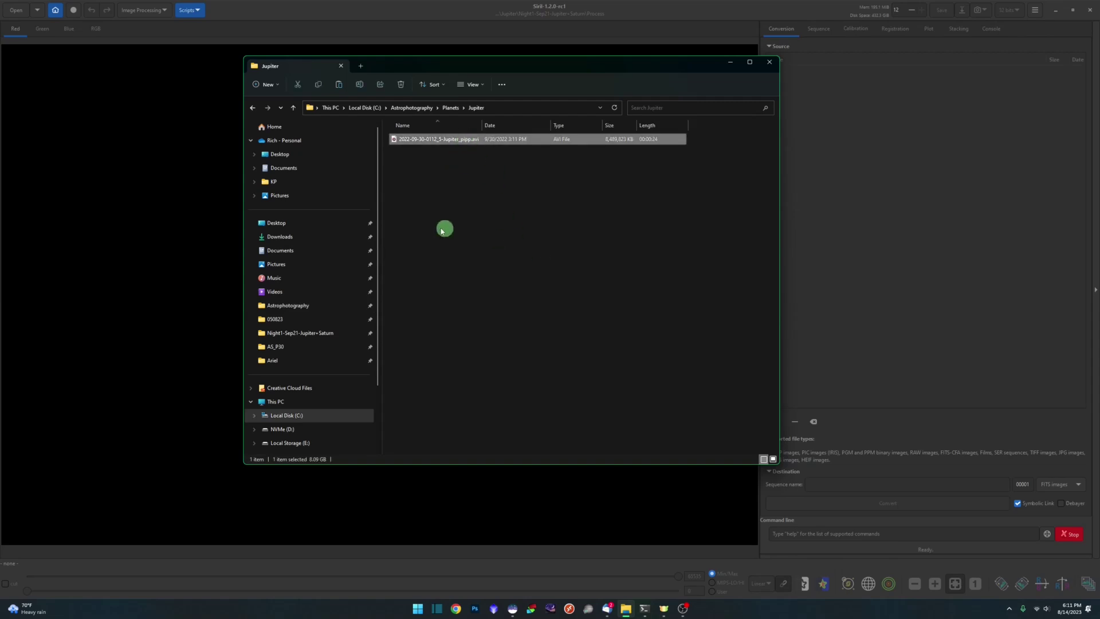
# Step: Create a new folder named Process inside the Jupiter folder
pyautogui.rightClick(440, 196)
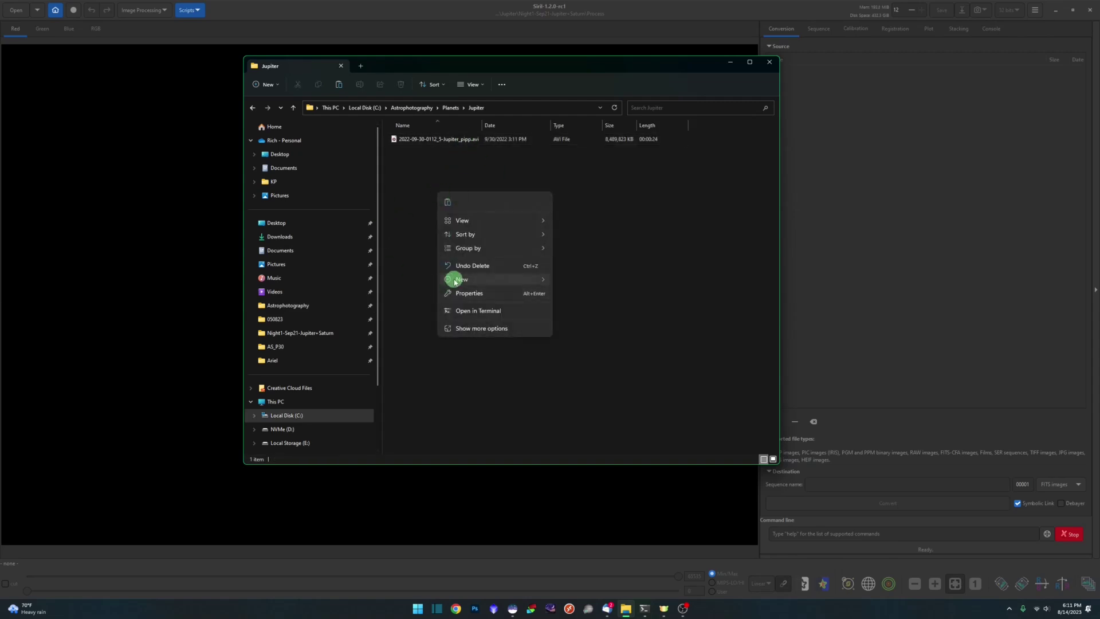
pyautogui.moveTo(468, 280)
pyautogui.click(568, 285)
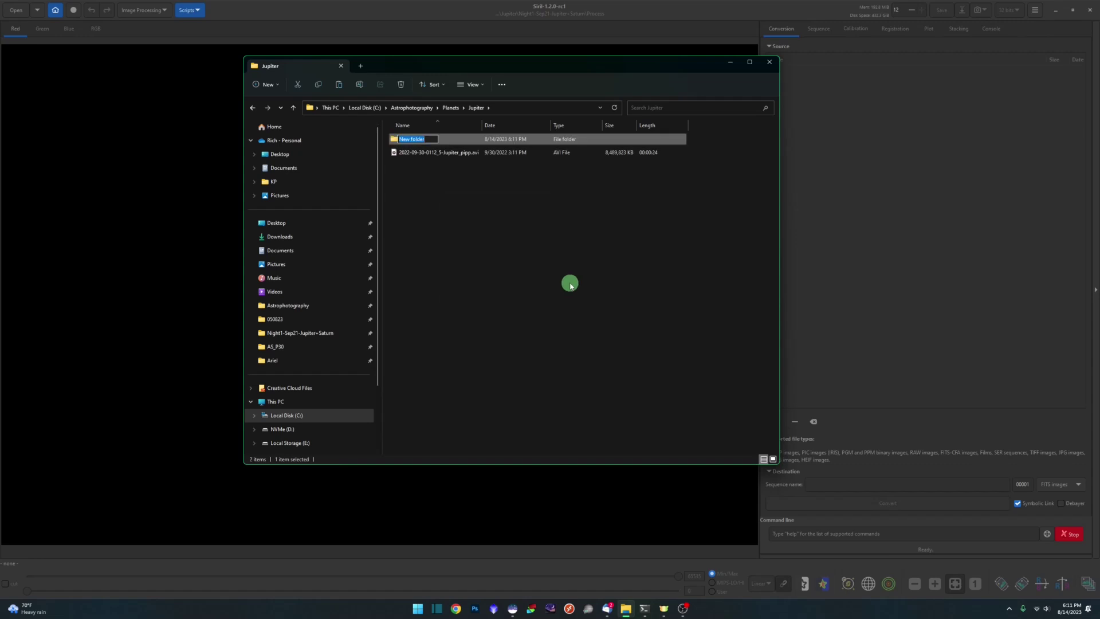
pyautogui.write('Process')
pyautogui.press('Return')
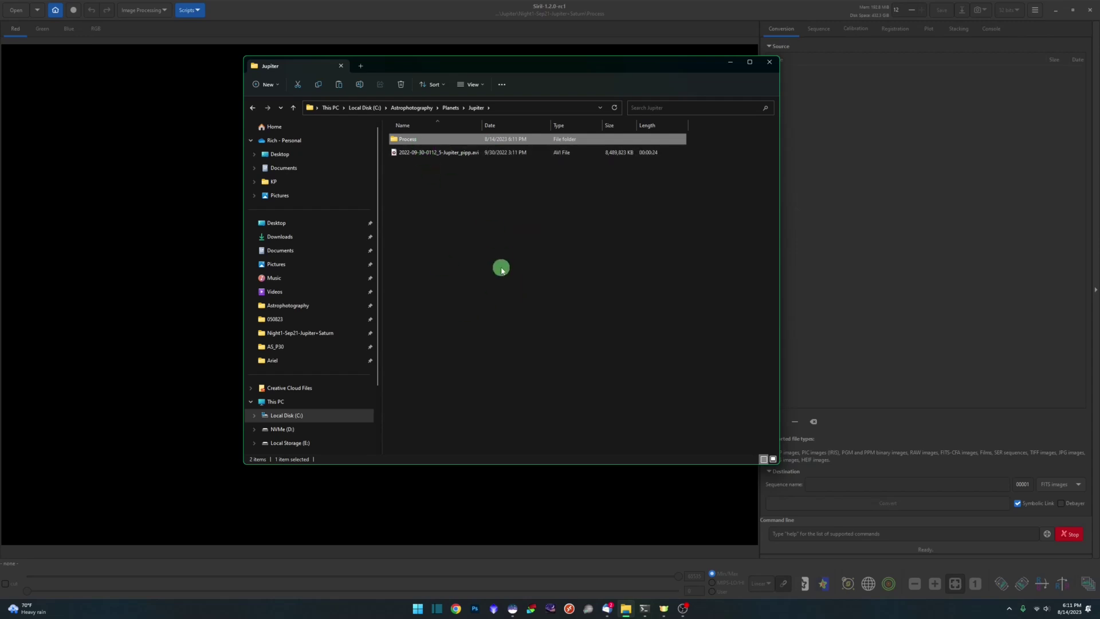
# Step: Set Siril's working directory to Planets\Jupiter\Process via the home button
pyautogui.click(370, 12)
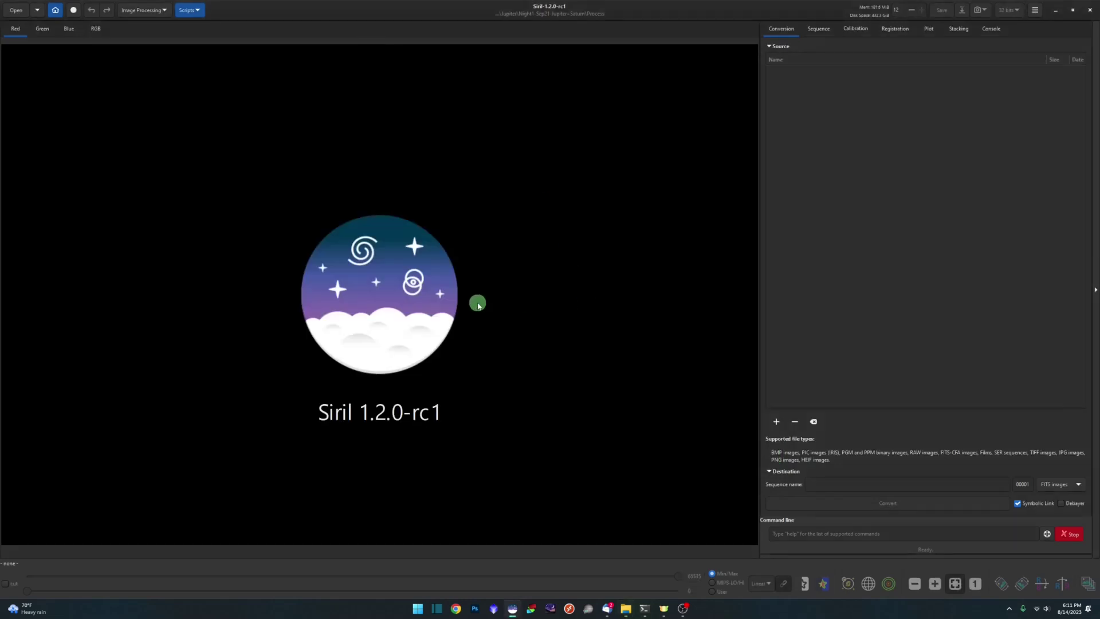
pyautogui.click(56, 11)
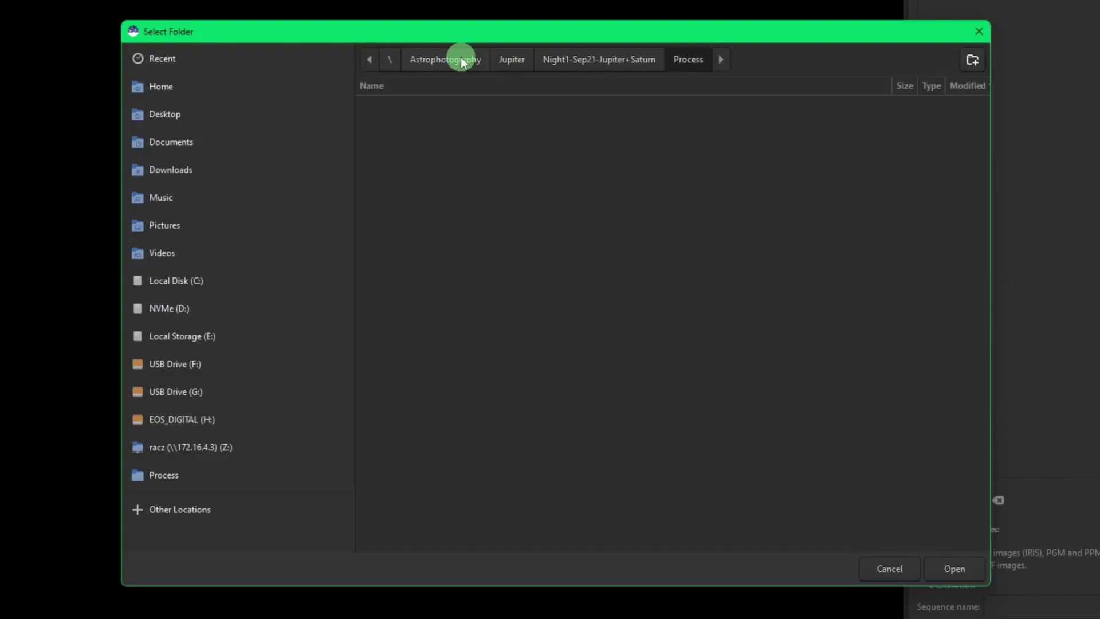
pyautogui.click(496, 161)
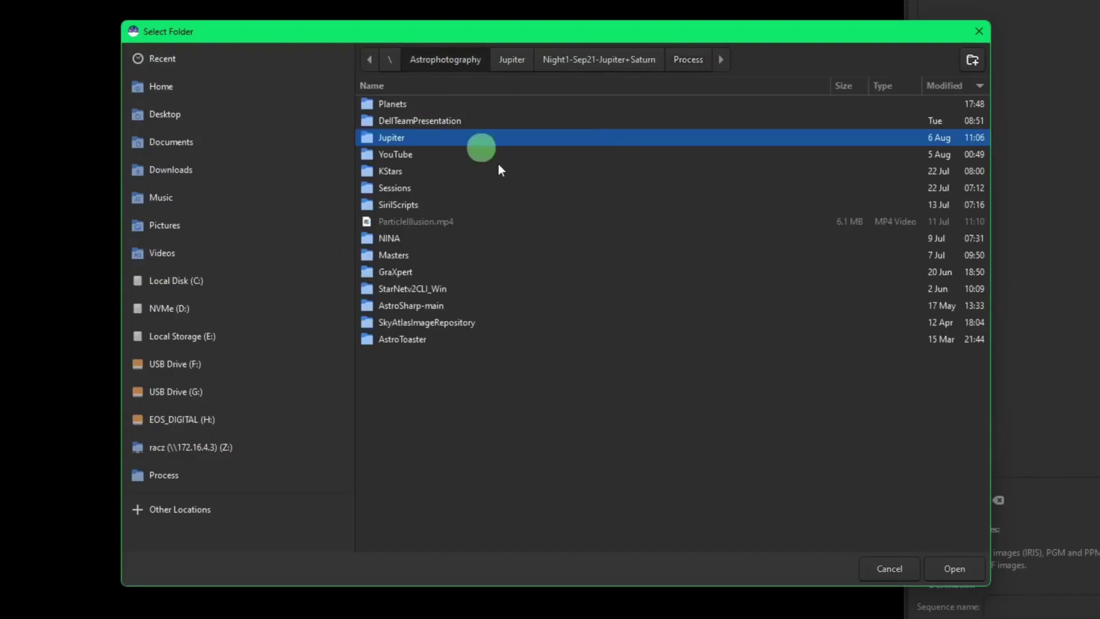
pyautogui.doubleClick(404, 106)
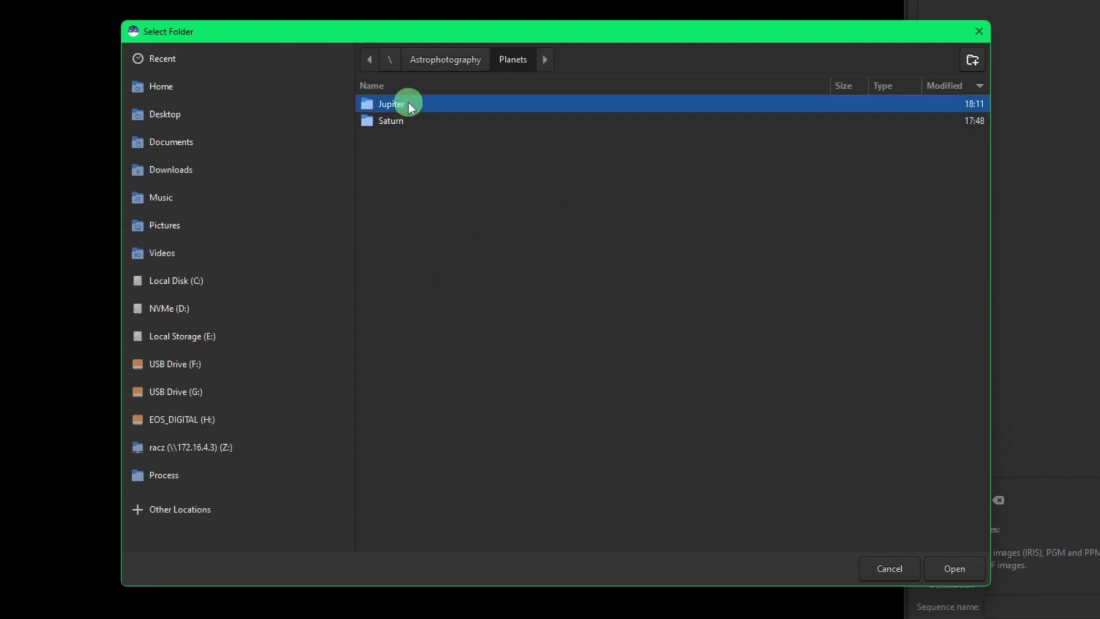
pyautogui.doubleClick(409, 104)
pyautogui.doubleClick(407, 104)
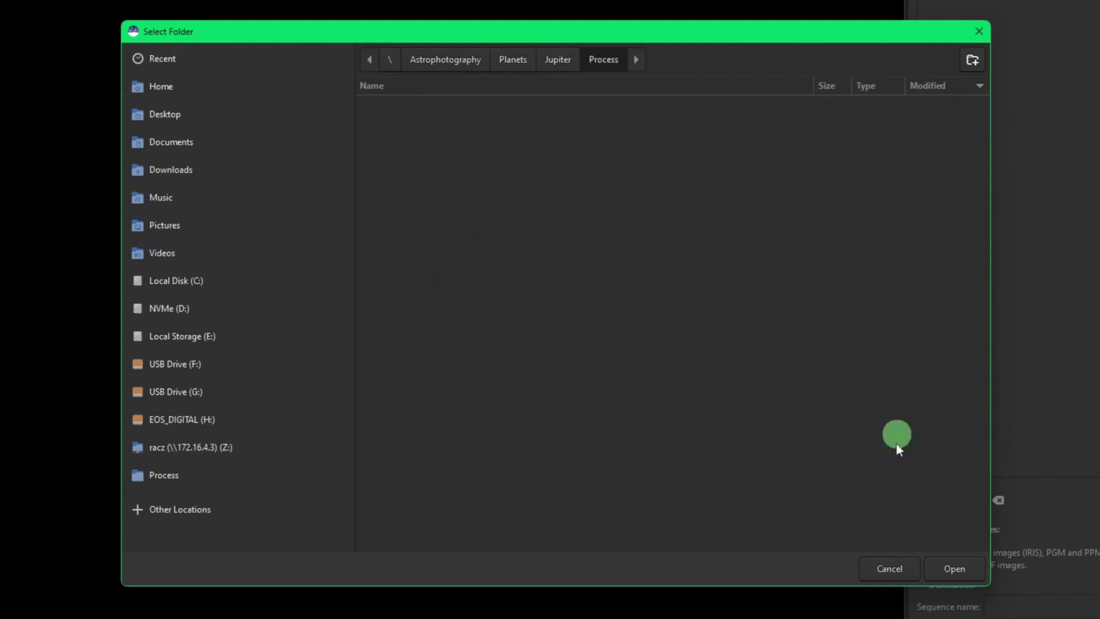
pyautogui.click(958, 566)
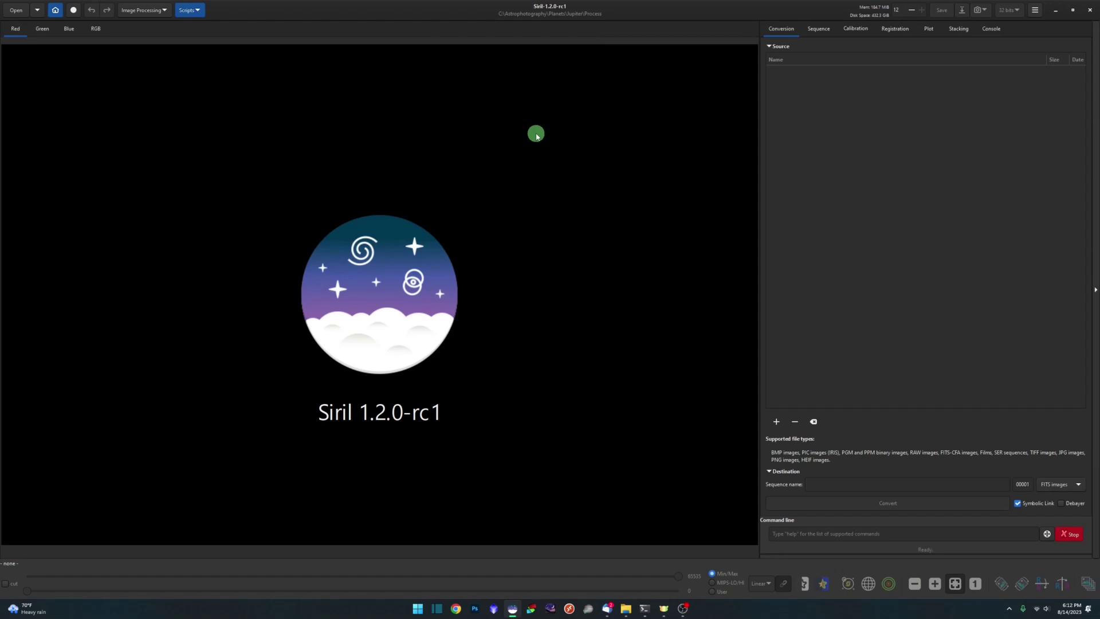
# Step: Open the Jupiter AVI in Siril and convert it to SER from the Deprecated sequence dialog
pyautogui.click(17, 9)
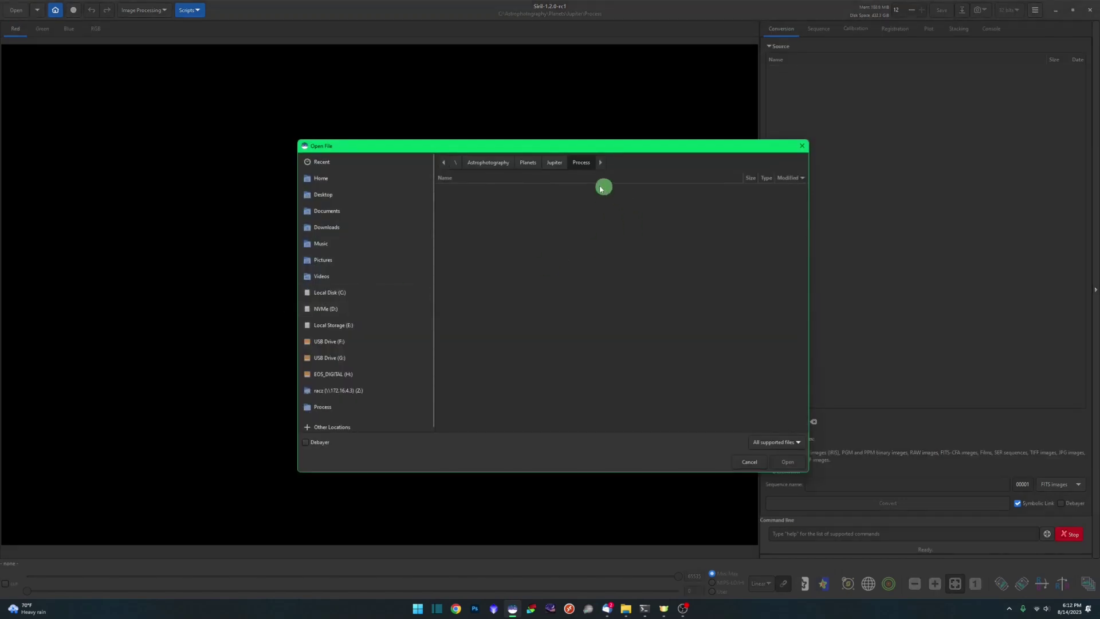
pyautogui.click(553, 162)
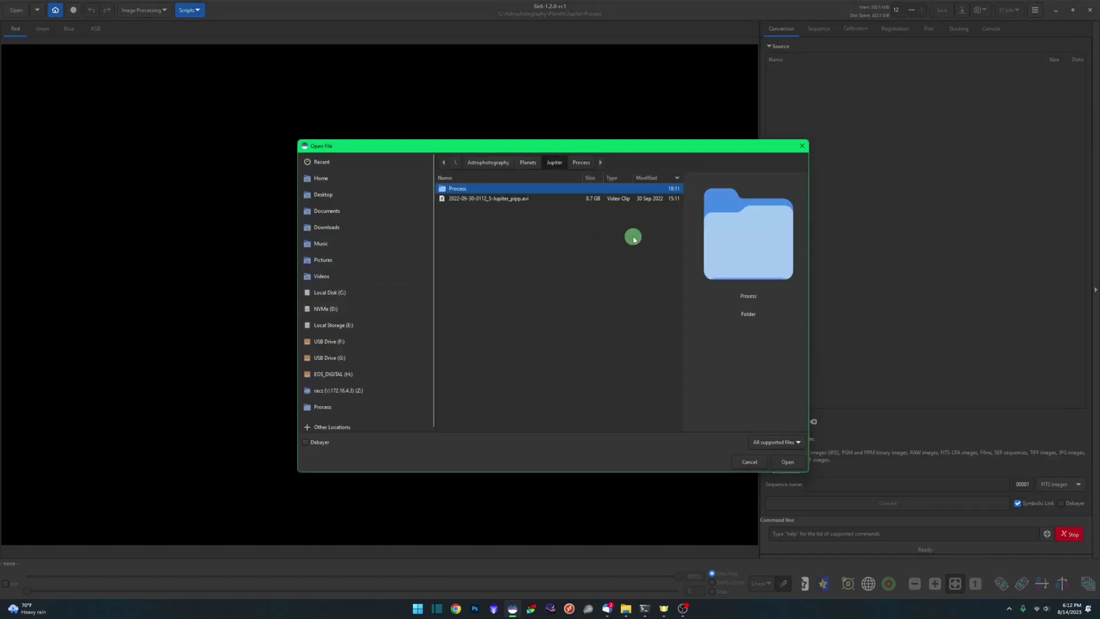
pyautogui.click(522, 200)
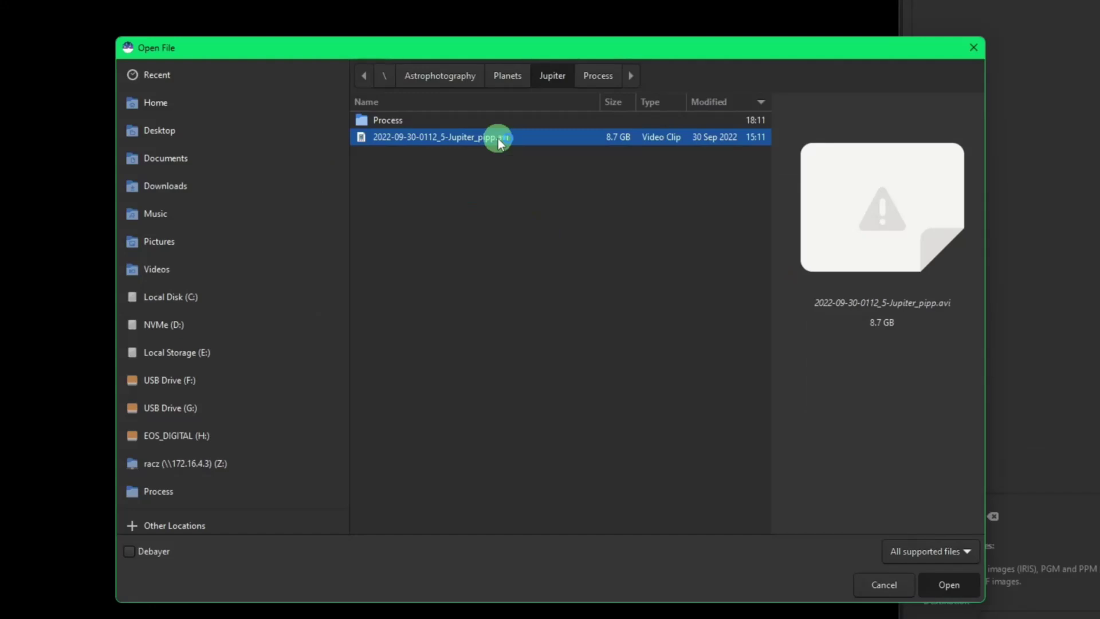
pyautogui.doubleClick(499, 138)
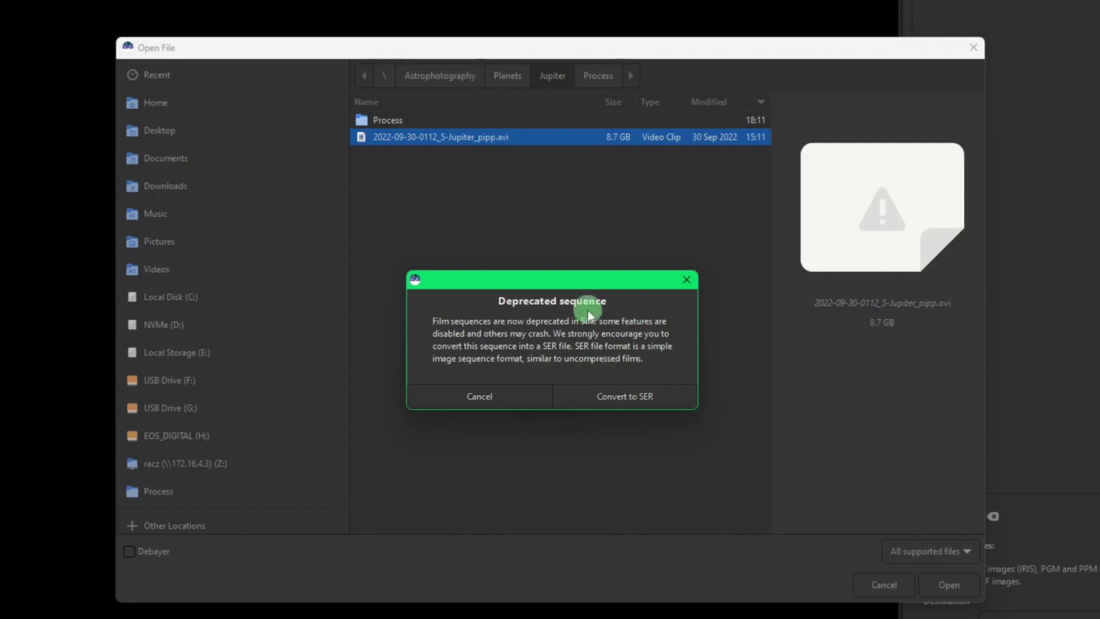
pyautogui.click(634, 397)
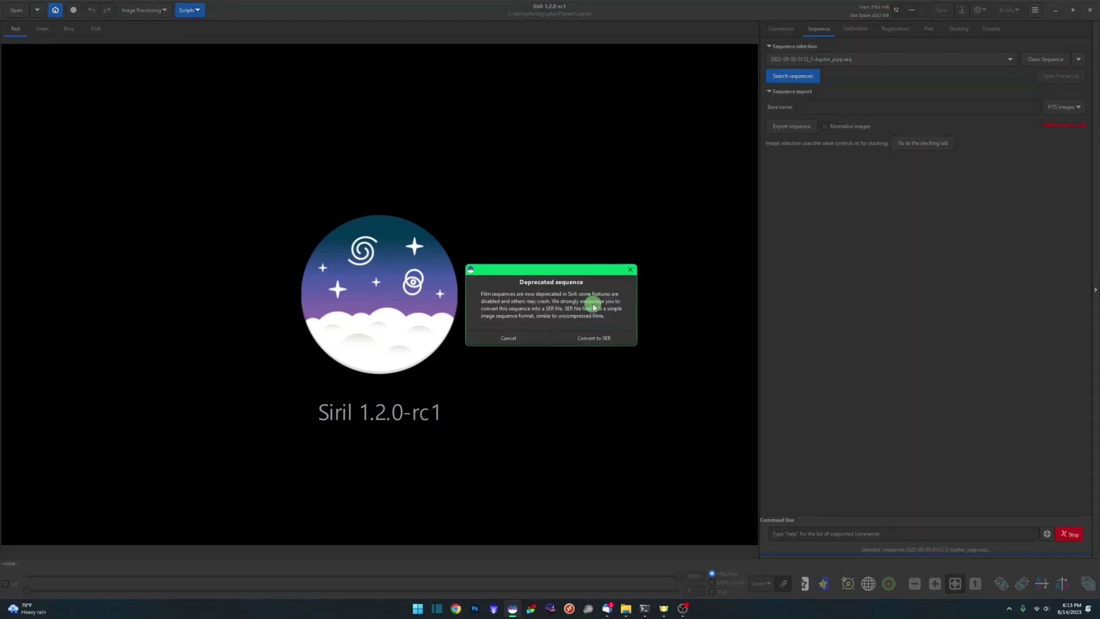
pyautogui.click(610, 340)
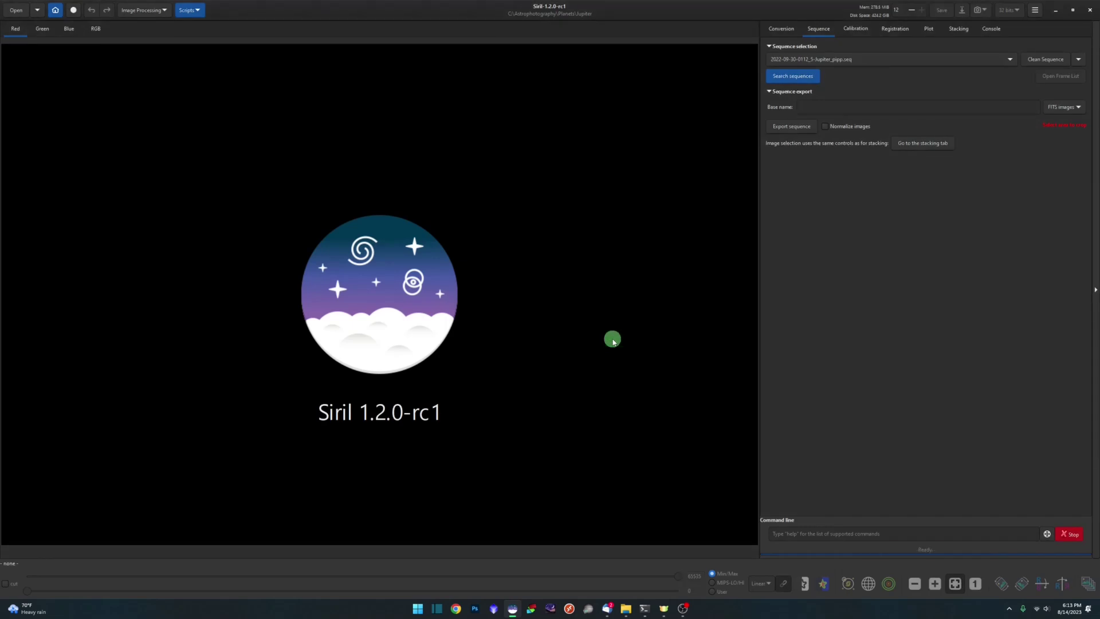
# Step: Check the Process folder in Explorer, return to Jupiter and widen the name column
pyautogui.click(624, 610)
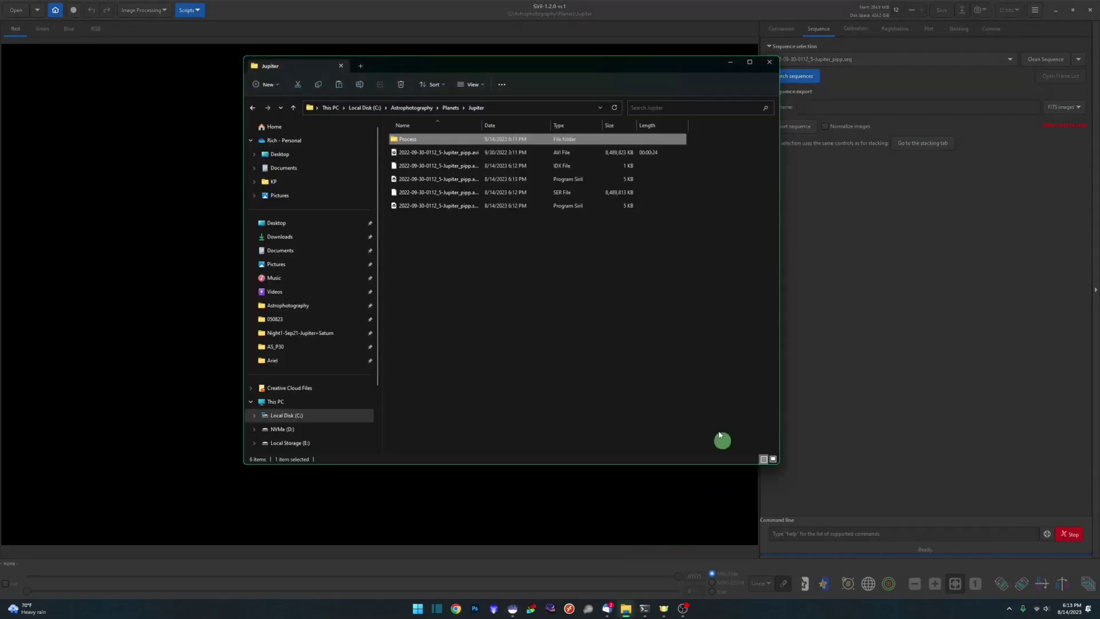
pyautogui.doubleClick(420, 142)
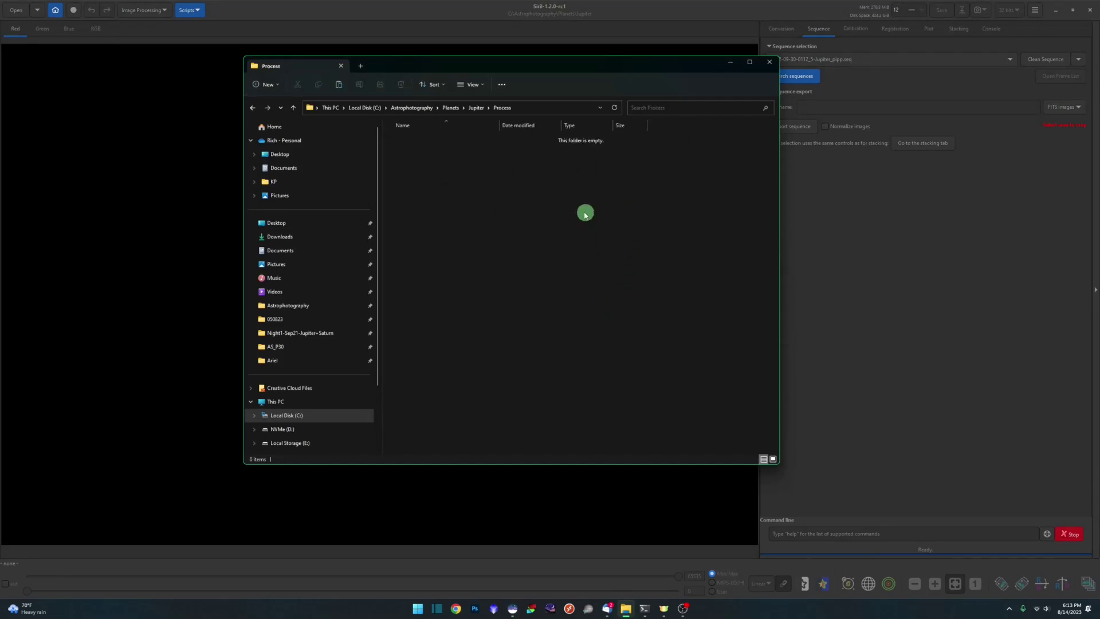
pyautogui.click(474, 110)
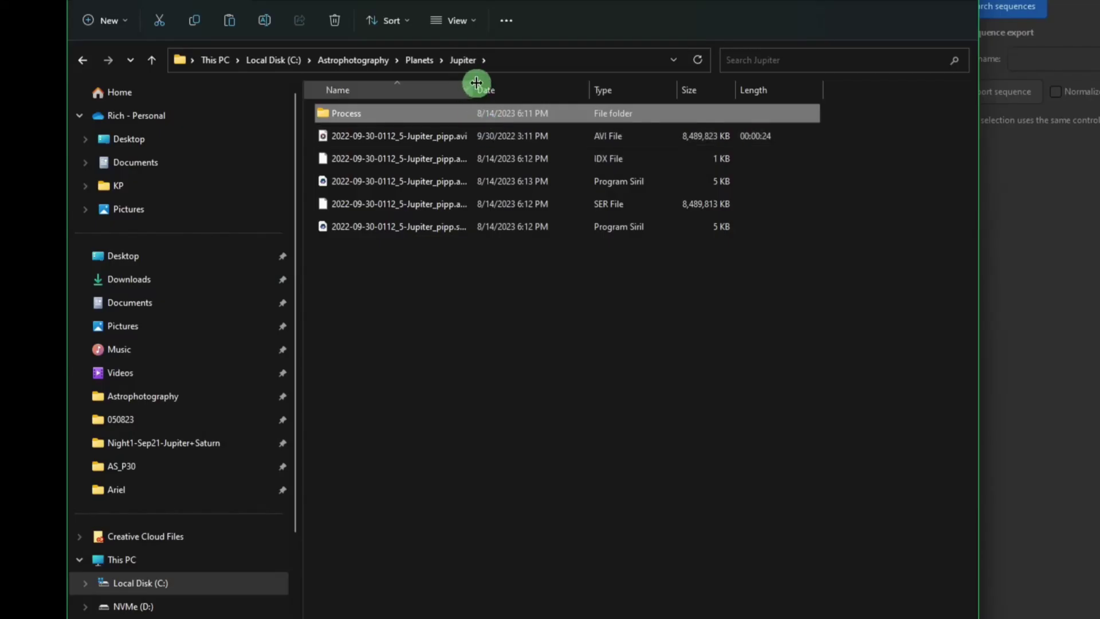
pyautogui.moveTo(476, 82); pyautogui.dragTo(530, 82)
# Step: Select the four generated .idx, .seq and .ser files and delete them
pyautogui.click(508, 160)
pyautogui.keyDown('ctrl'); pyautogui.click(578, 184); pyautogui.keyUp('ctrl')
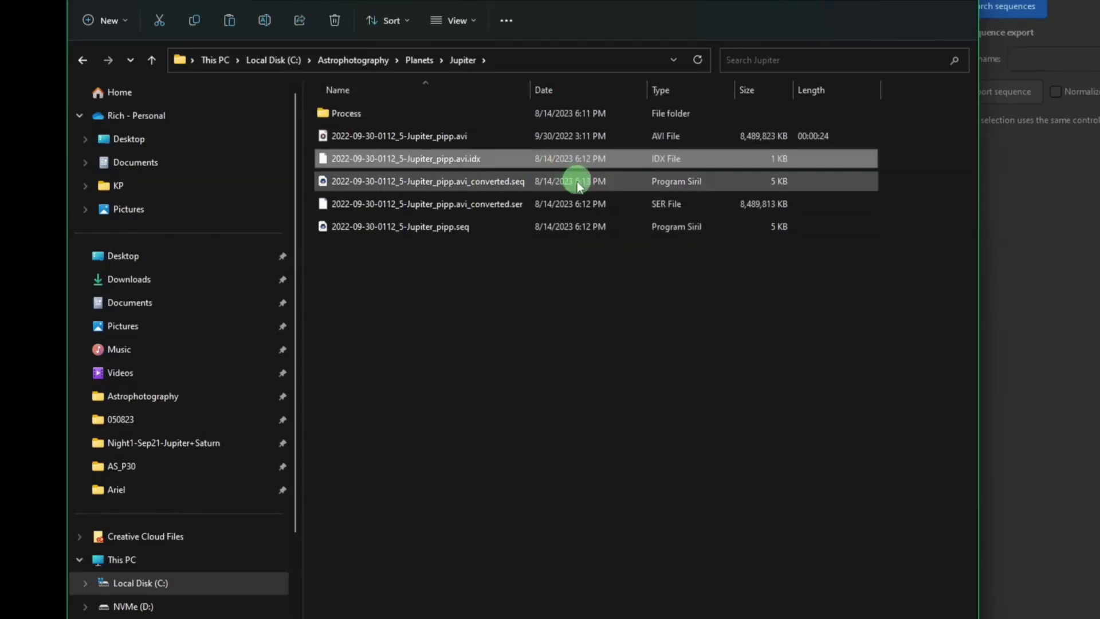
pyautogui.click(567, 213)
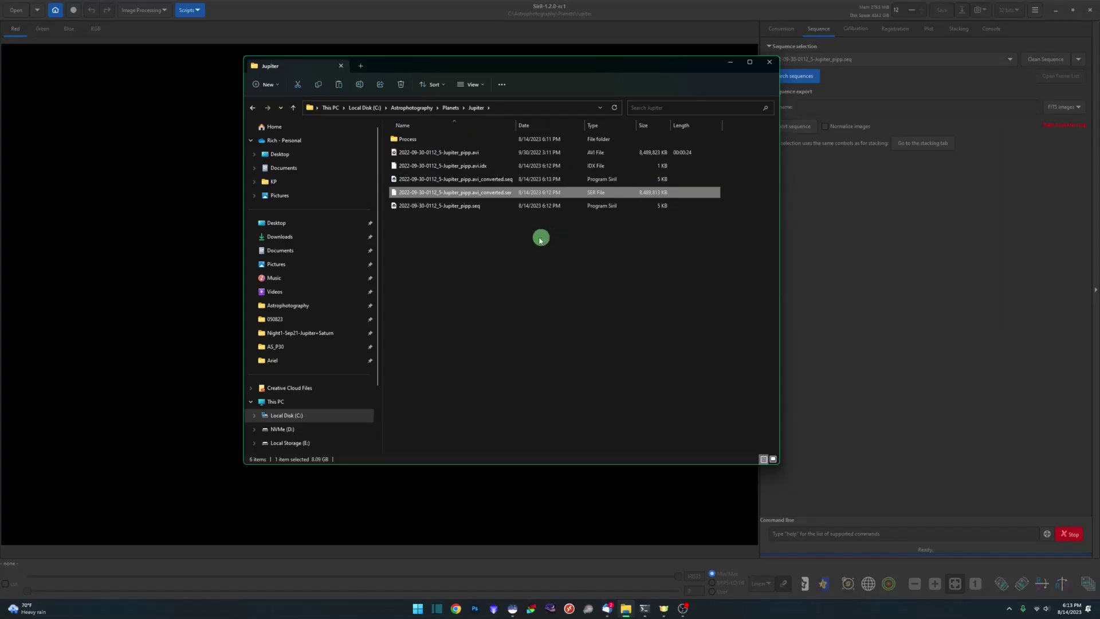
pyautogui.moveTo(526, 244); pyautogui.dragTo(462, 163)
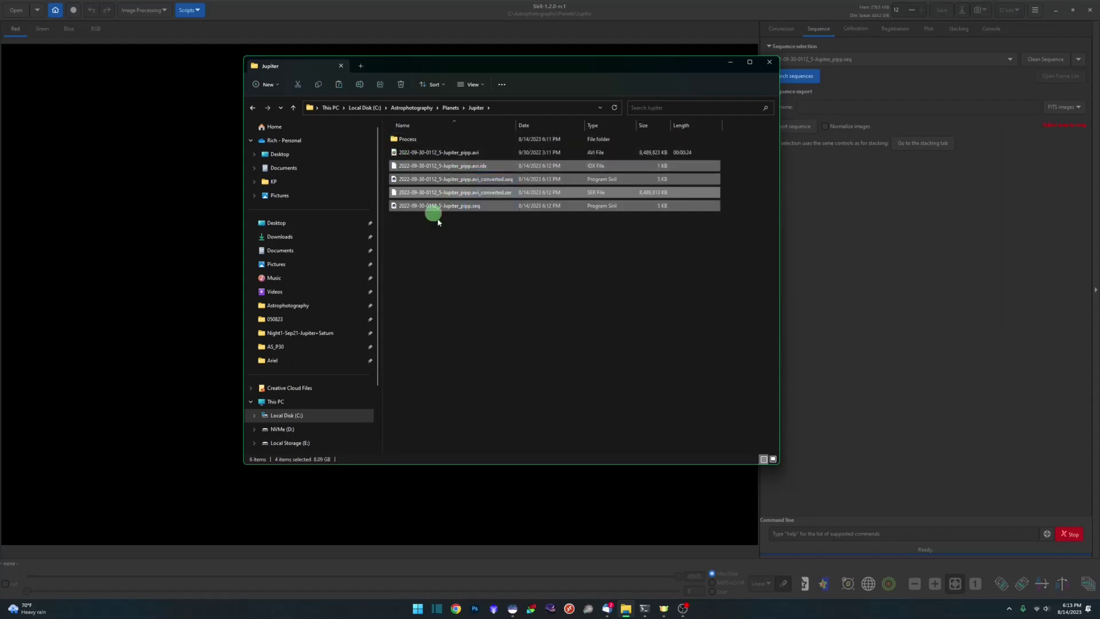
pyautogui.click(401, 83)
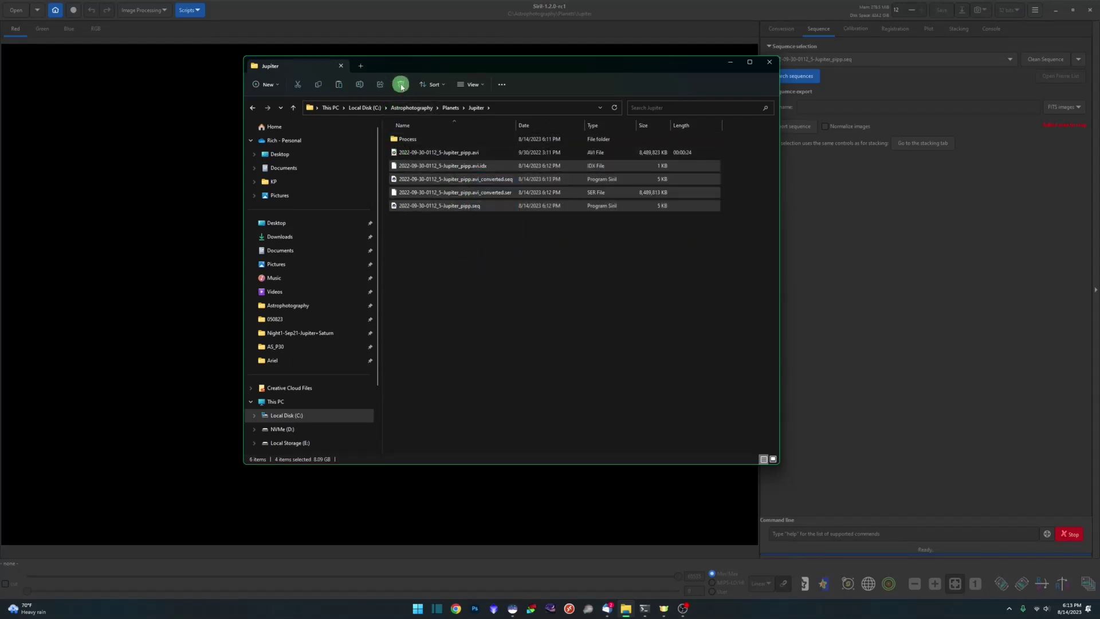
# Step: Add the Jupiter AVI through Siril's Conversion add dialog, then clear the source list again
pyautogui.click(730, 62)
pyautogui.click(1090, 11)
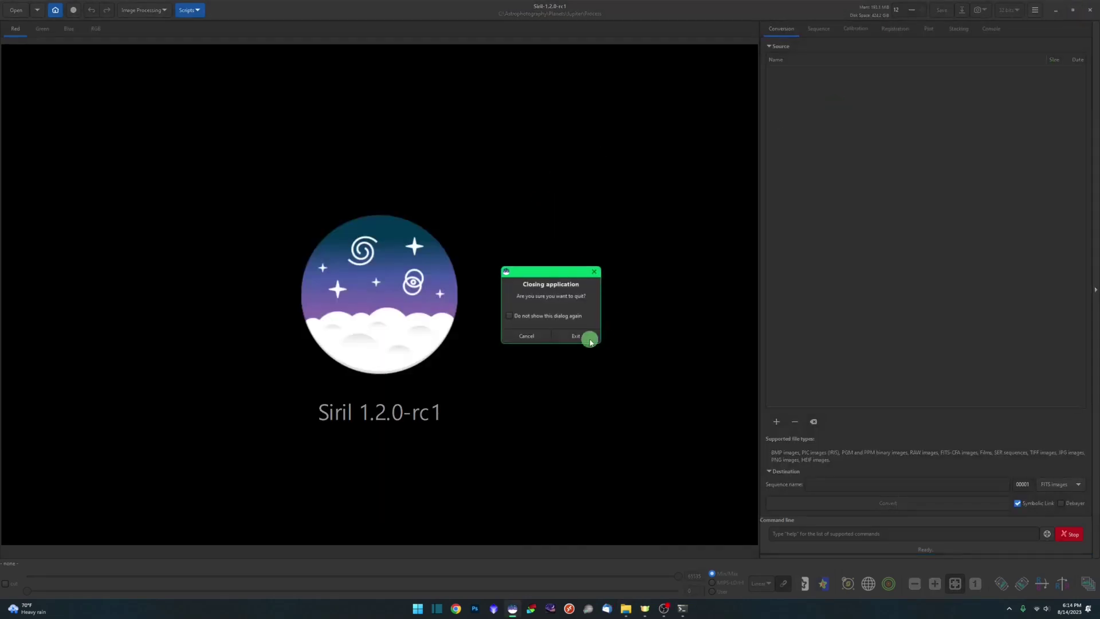
pyautogui.click(590, 337)
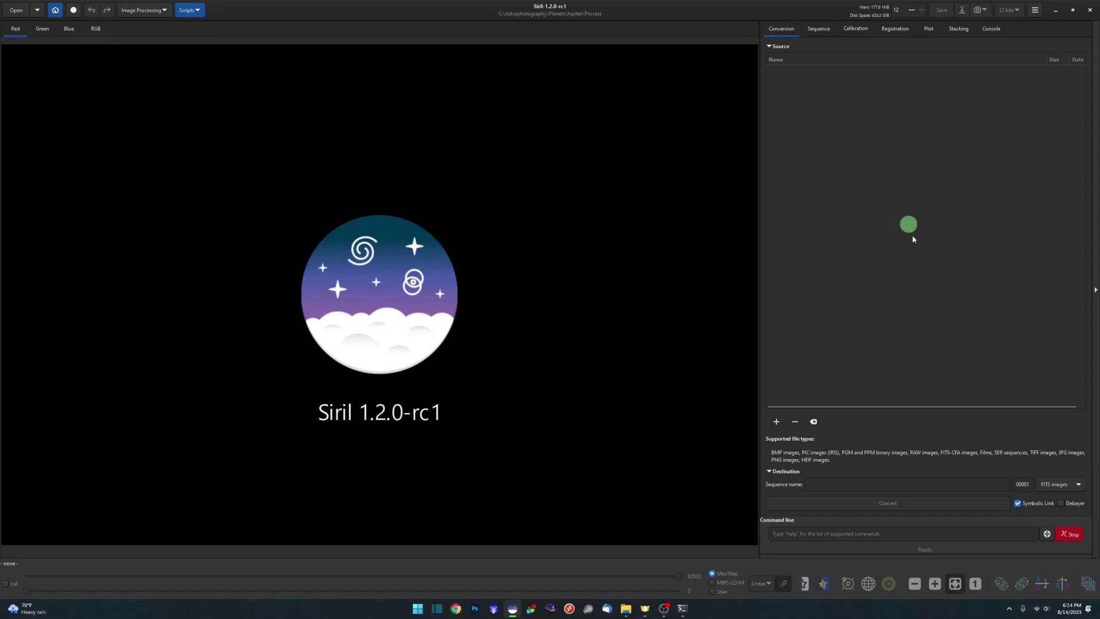
pyautogui.click(780, 419)
pyautogui.click(551, 163)
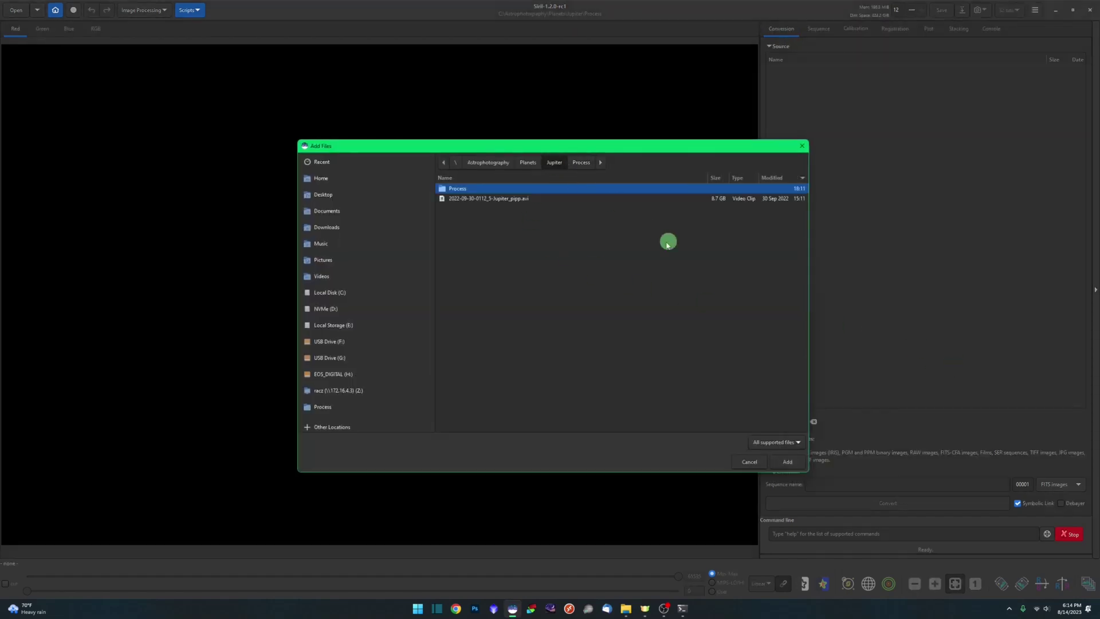
pyautogui.doubleClick(512, 199)
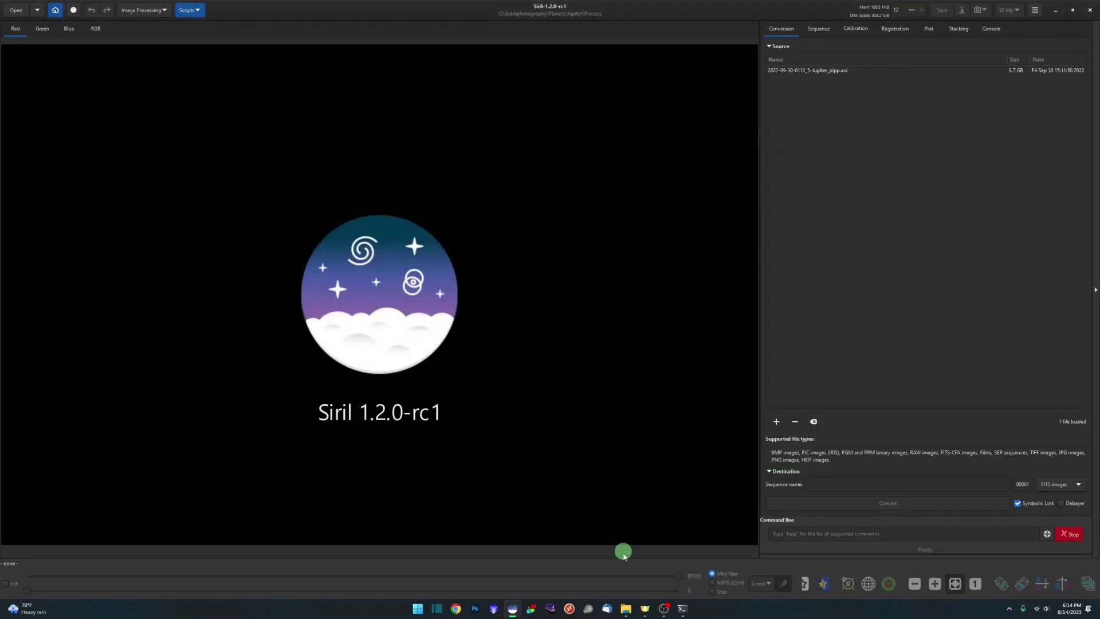
pyautogui.click(815, 422)
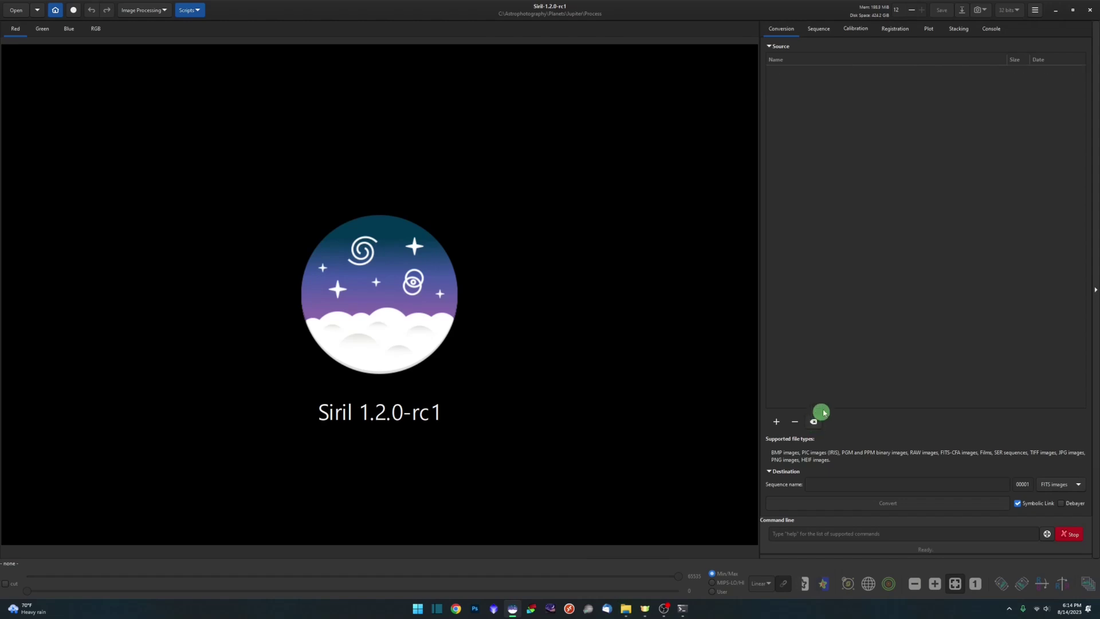
# Step: Drag the Jupiter AVI from File Explorer into Siril's conversion list as the only source
pyautogui.click(634, 611)
pyautogui.click(444, 153)
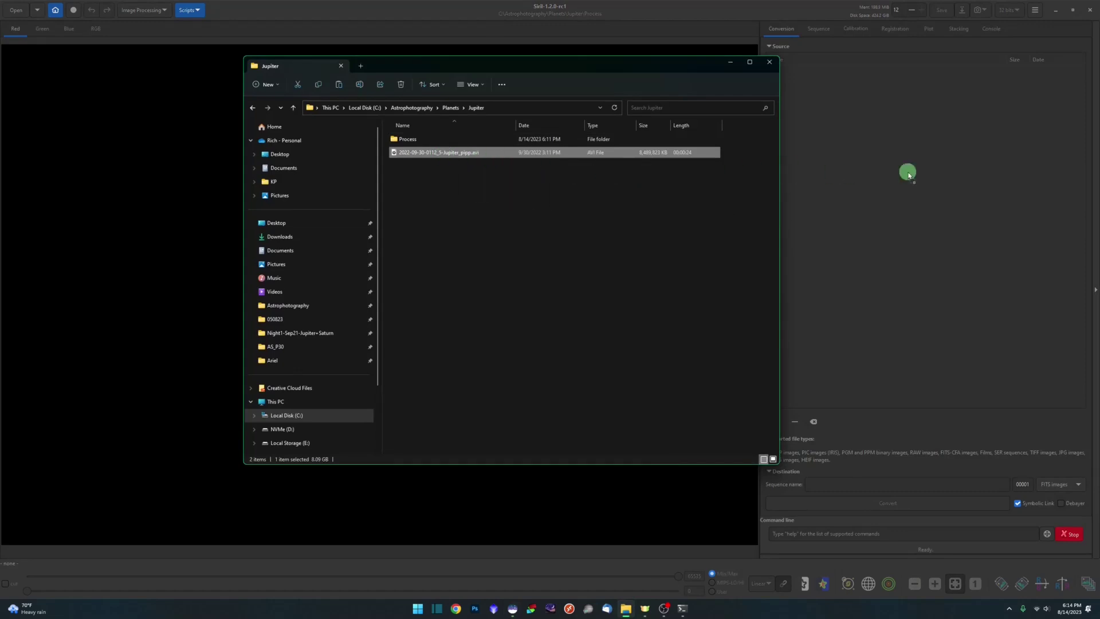
pyautogui.moveTo(444, 154); pyautogui.dragTo(862, 157)
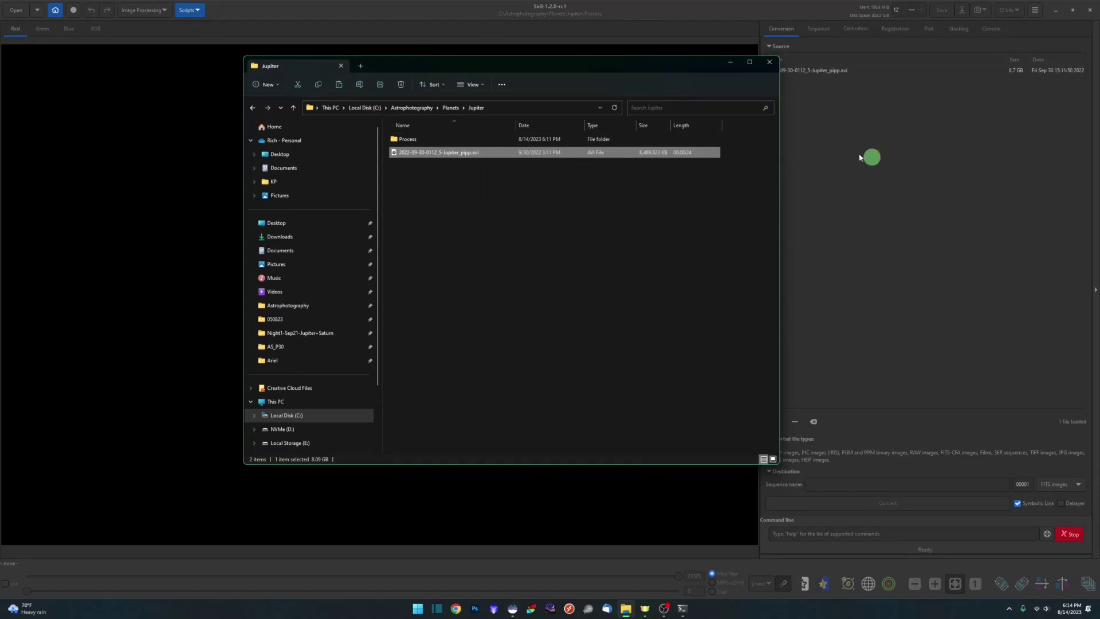
pyautogui.click(730, 63)
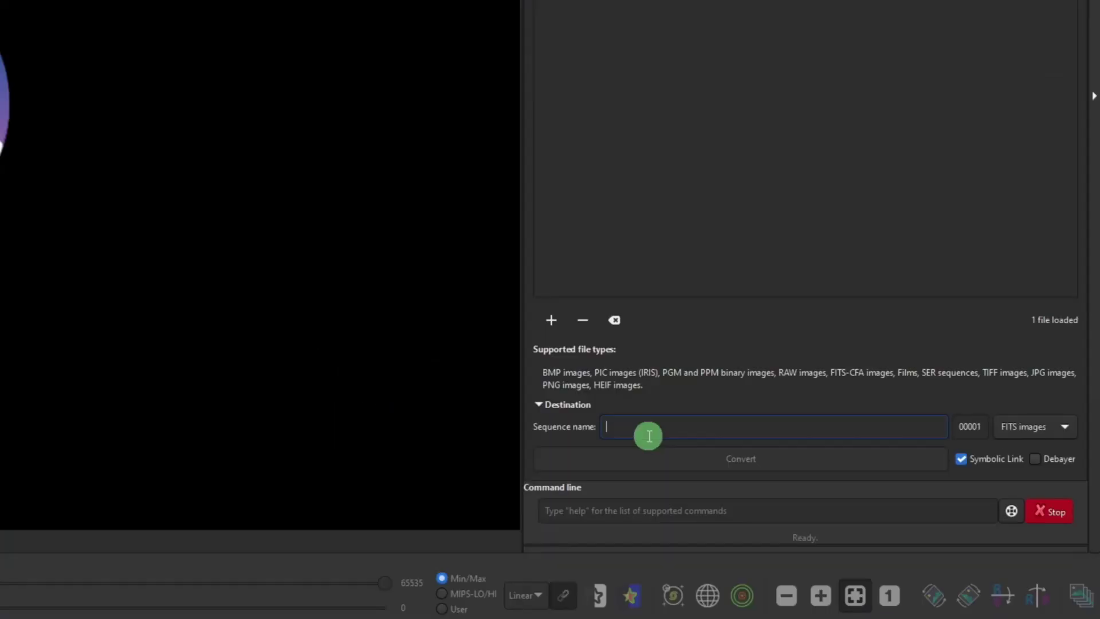
# Step: Convert the video to a SER sequence named Jupiter
pyautogui.click(834, 488)
pyautogui.write('Jupiter')
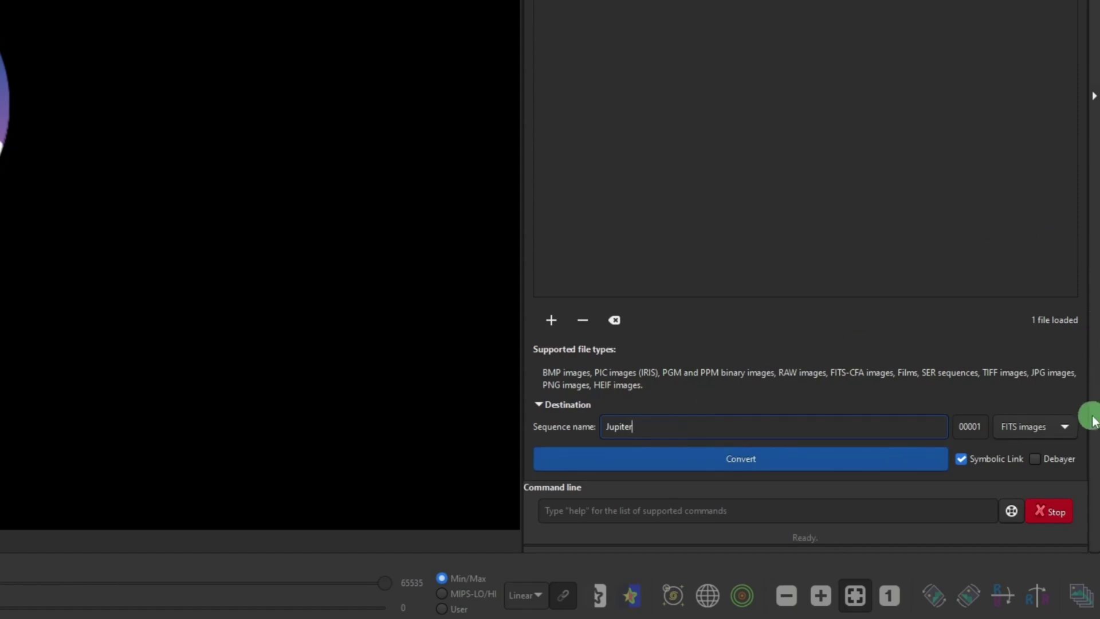
pyautogui.click(1070, 426)
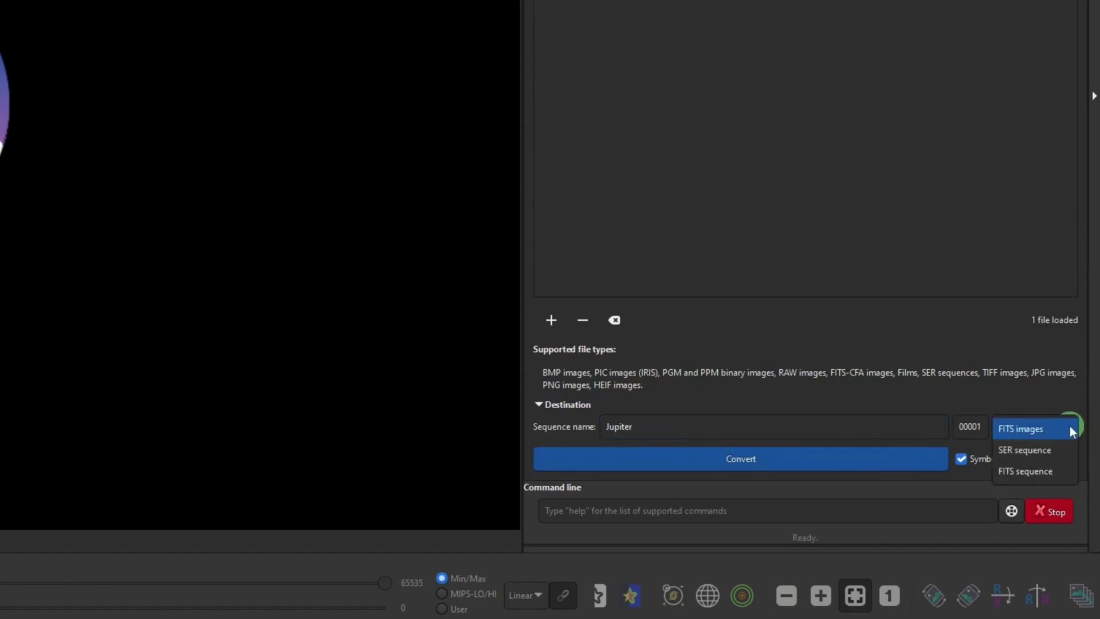
pyautogui.click(1050, 450)
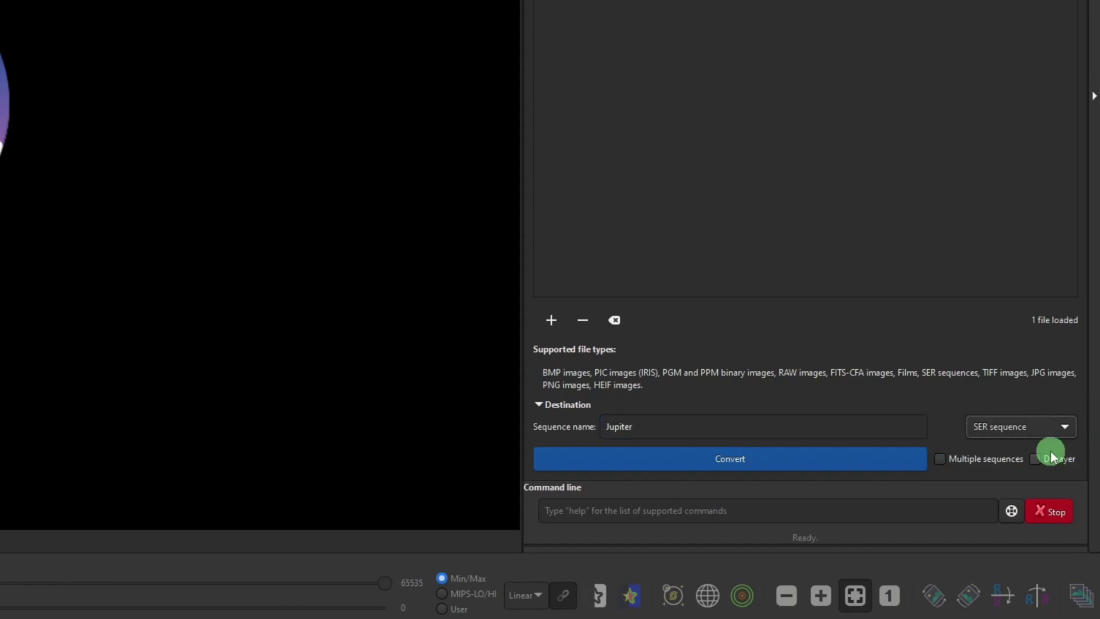
pyautogui.click(732, 458)
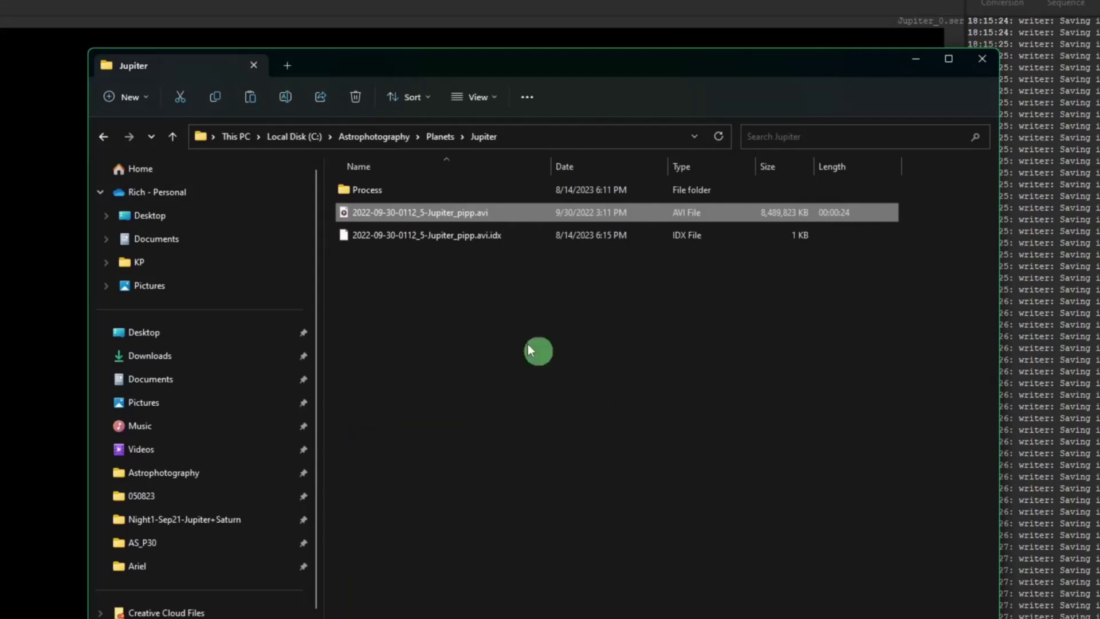
# Step: Verify Jupiter.seq and Jupiter.ser exist in Process alongside the original AVI, then hide Explorer
pyautogui.doubleClick(371, 185)
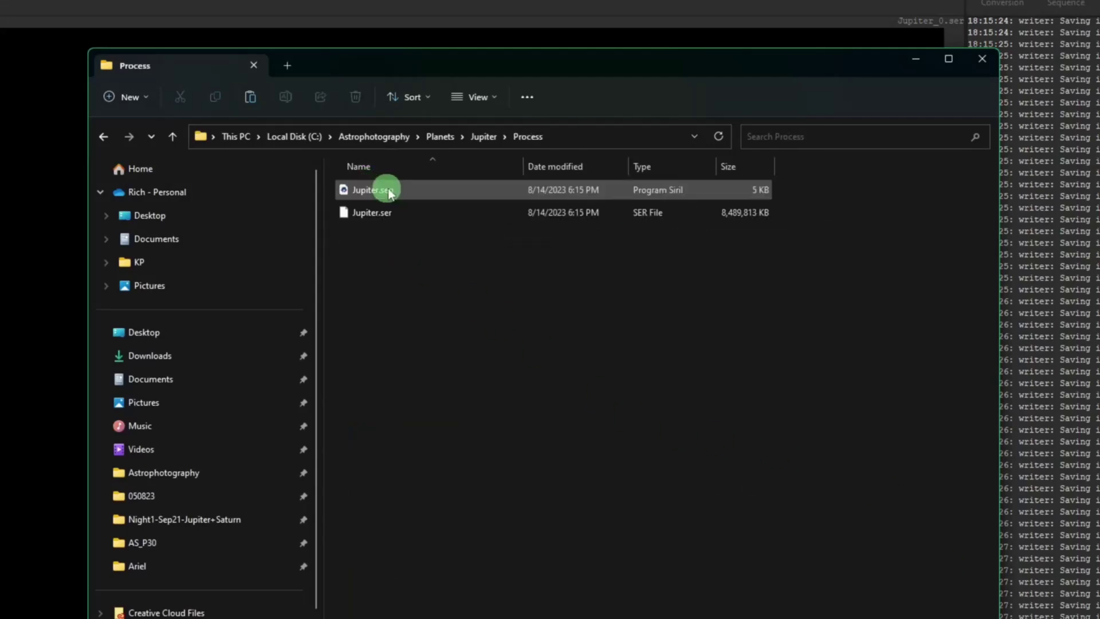
pyautogui.click(429, 193)
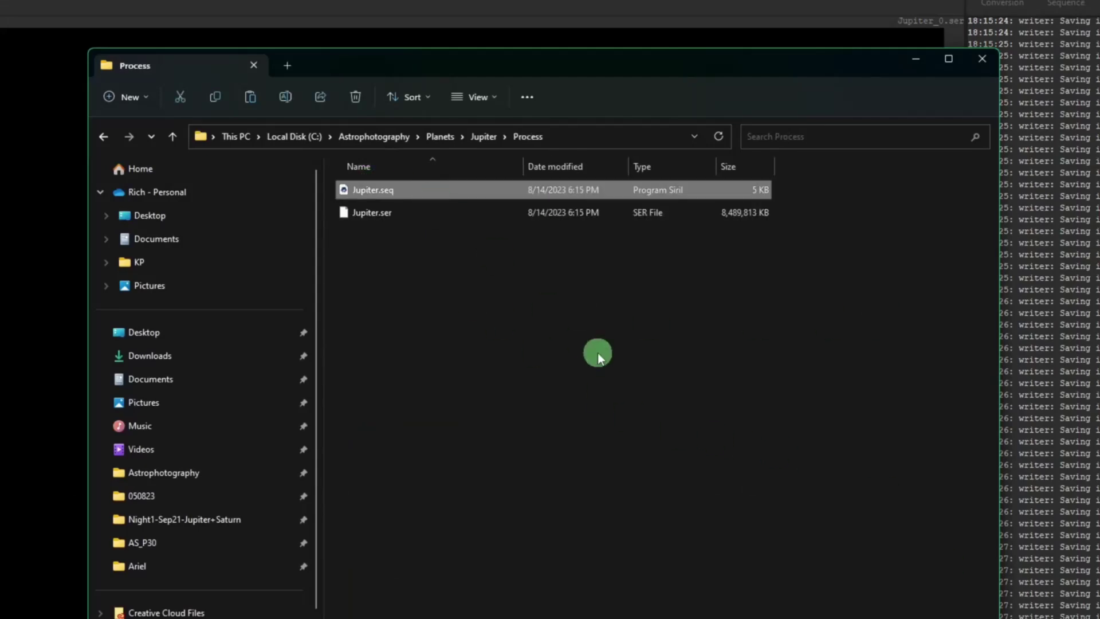
pyautogui.click(444, 214)
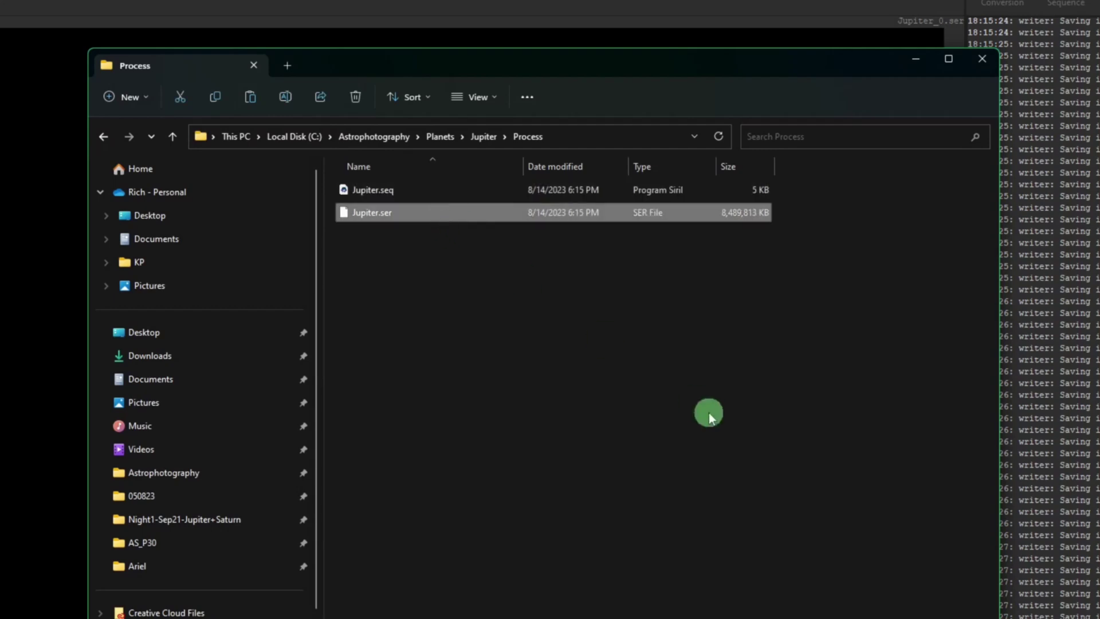
pyautogui.click(483, 136)
pyautogui.click(489, 237)
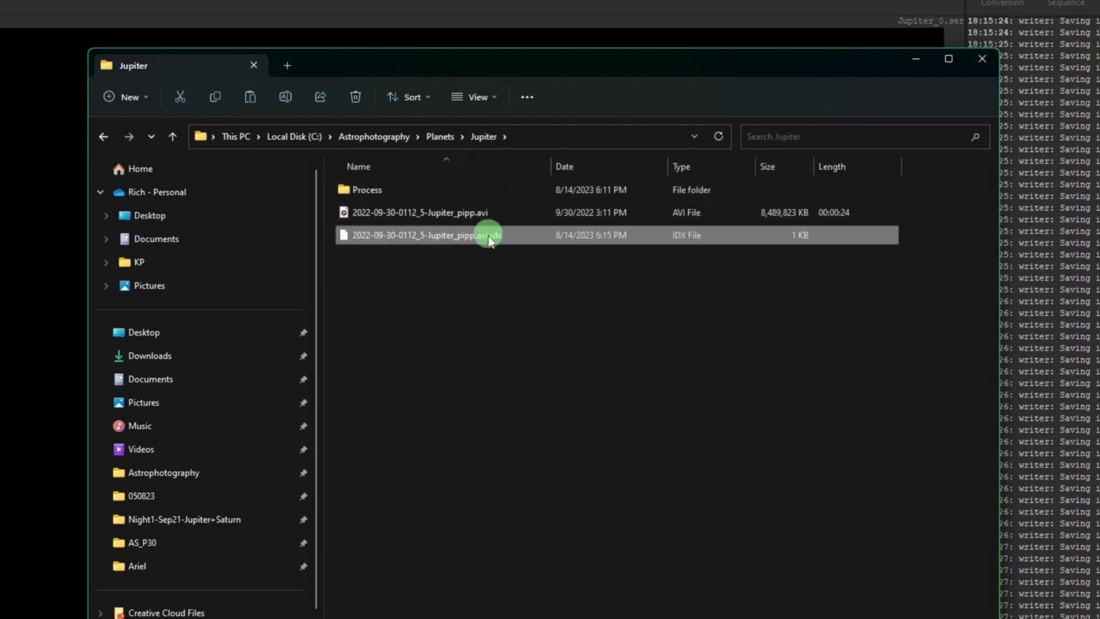
pyautogui.click(512, 218)
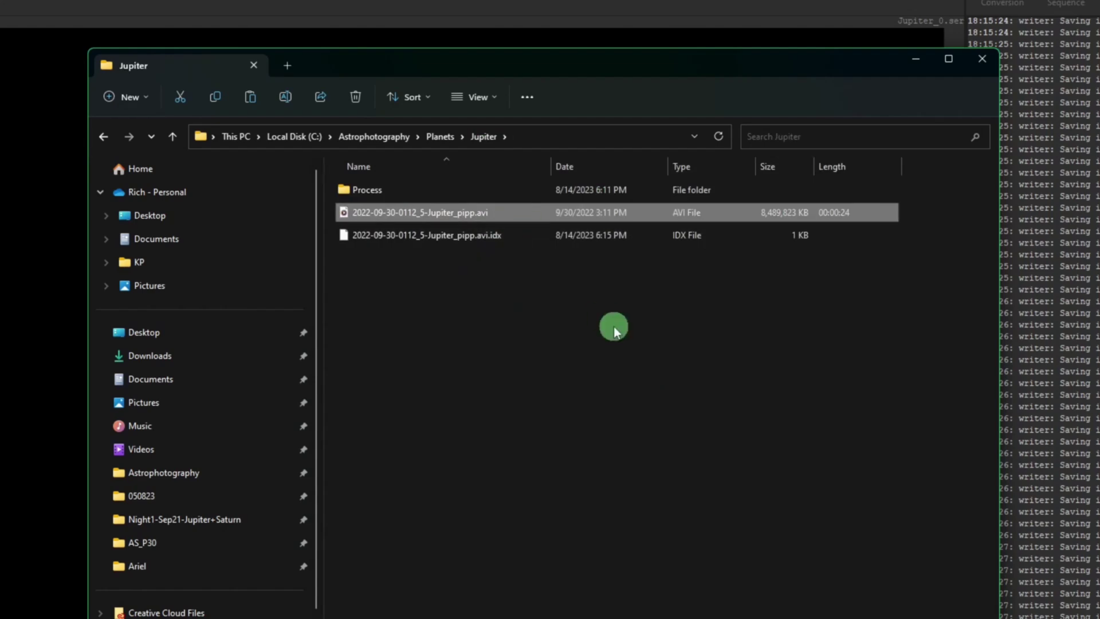
pyautogui.doubleClick(375, 188)
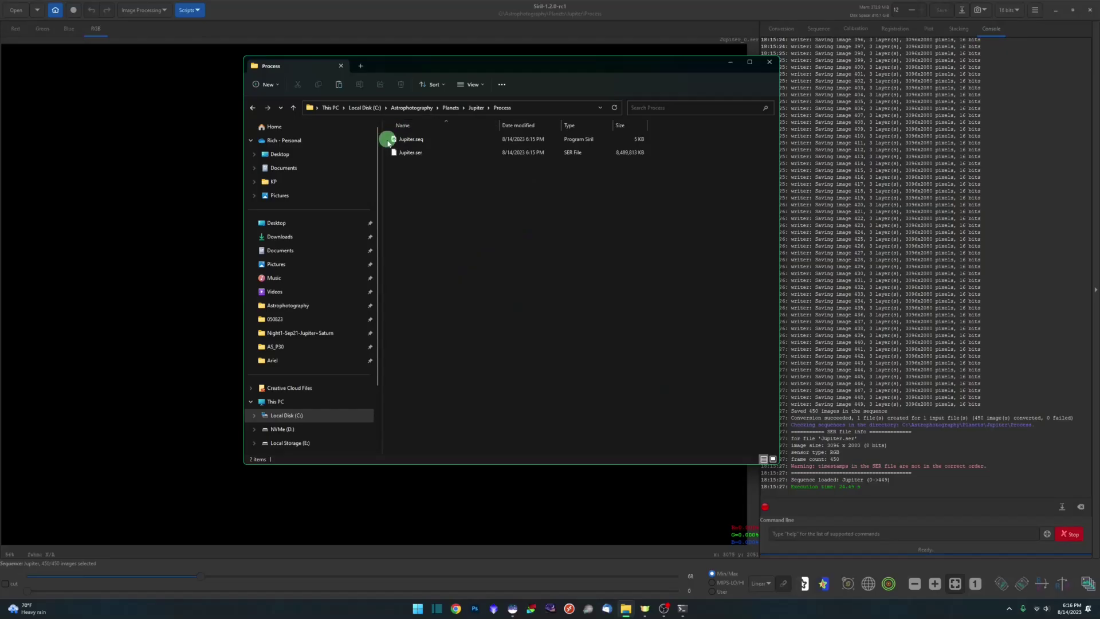
pyautogui.click(731, 63)
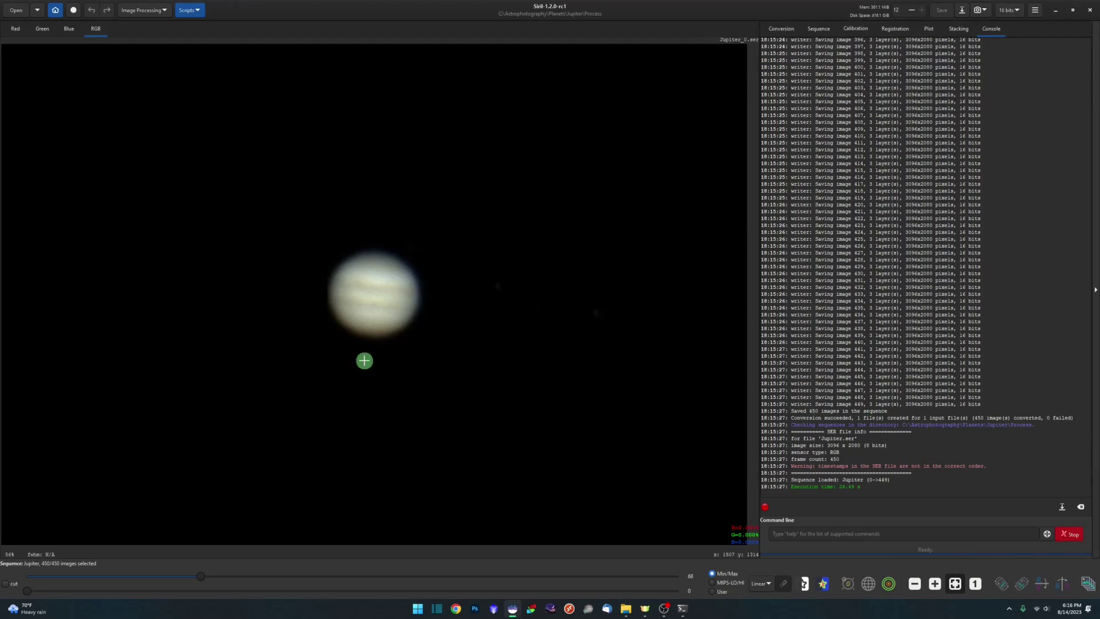
# Step: Go through the Sequence and Calibration tabs toward the Registration settings
pyautogui.click(819, 29)
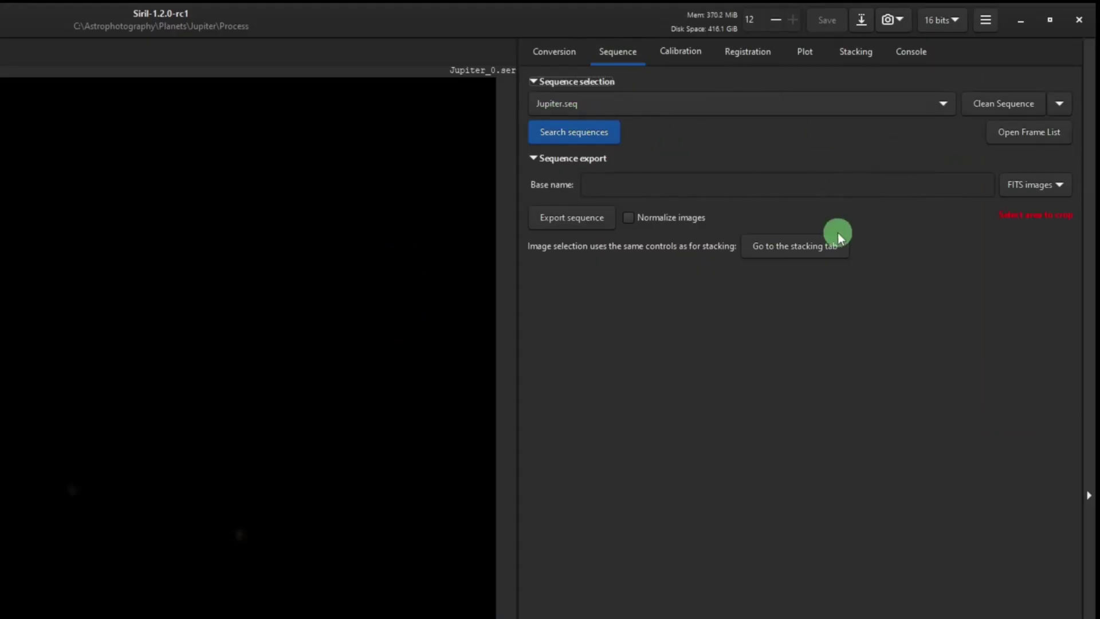
pyautogui.click(682, 50)
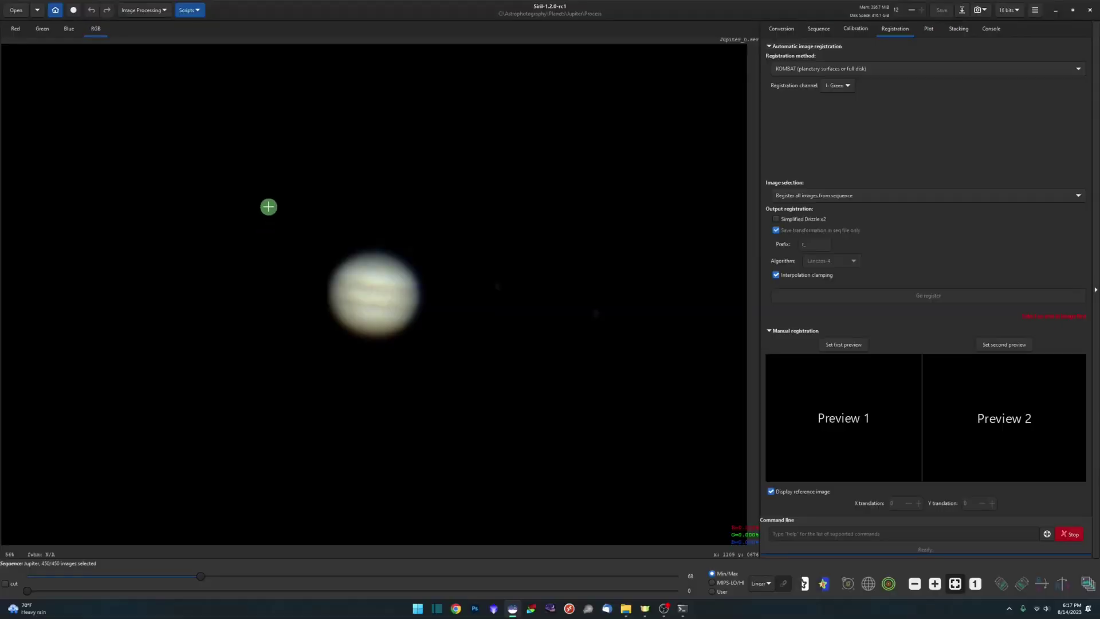
# Step: Draw a selection box around Jupiter and register all 450 frames with the KOMBAT method
pyautogui.moveTo(270, 206)
pyautogui.mouseDown()
pyautogui.moveTo(485, 397)
pyautogui.moveTo(476, 388)
pyautogui.mouseUp()
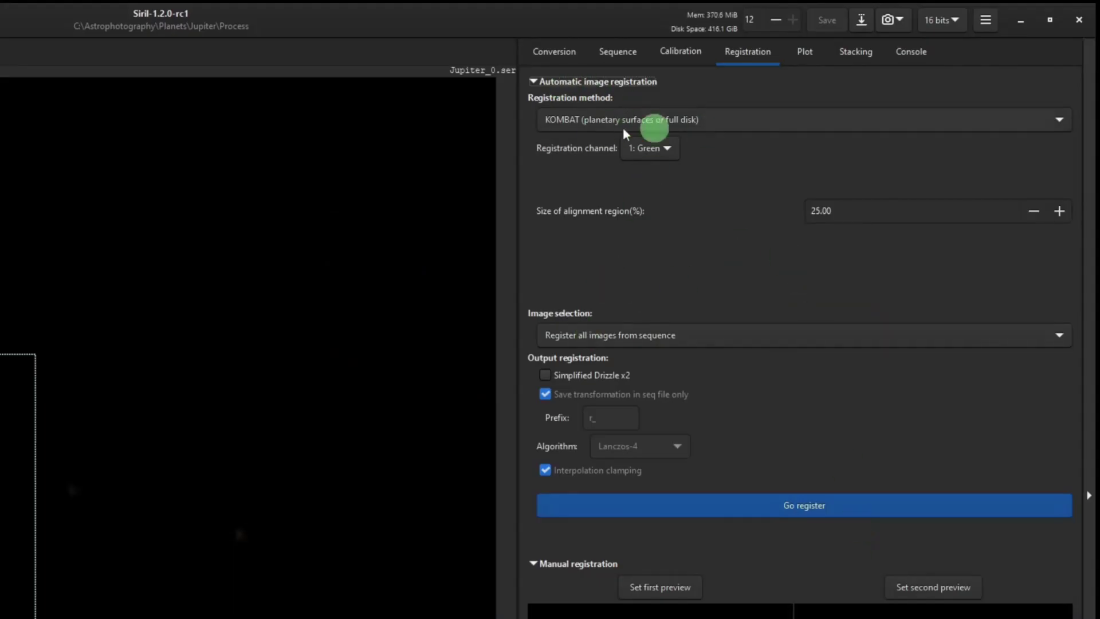
pyautogui.click(743, 128)
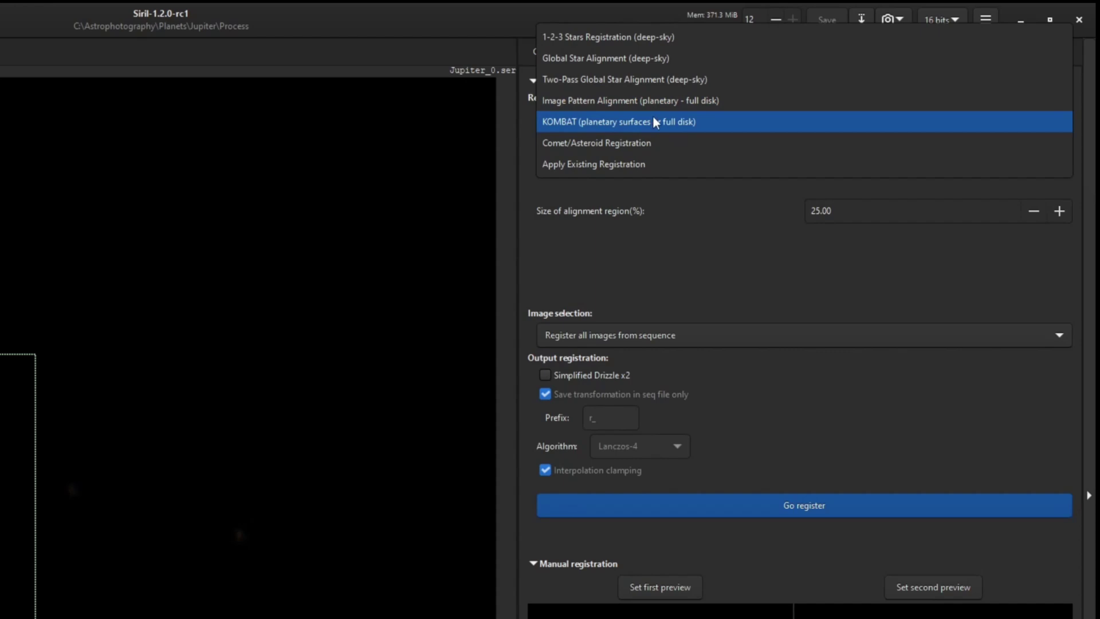
pyautogui.click(575, 121)
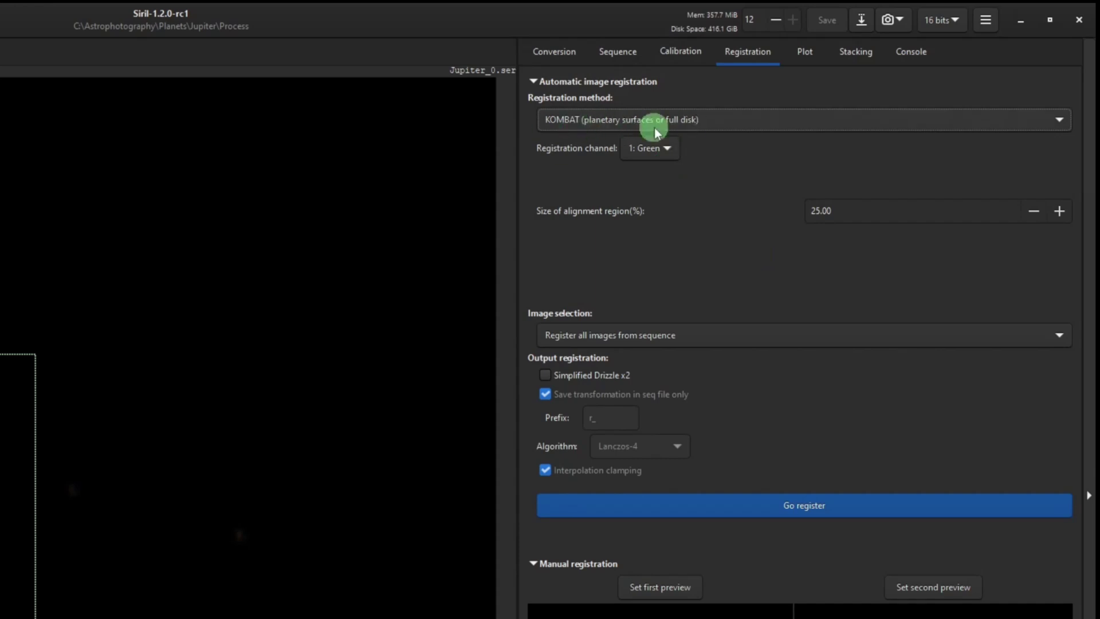
pyautogui.click(726, 509)
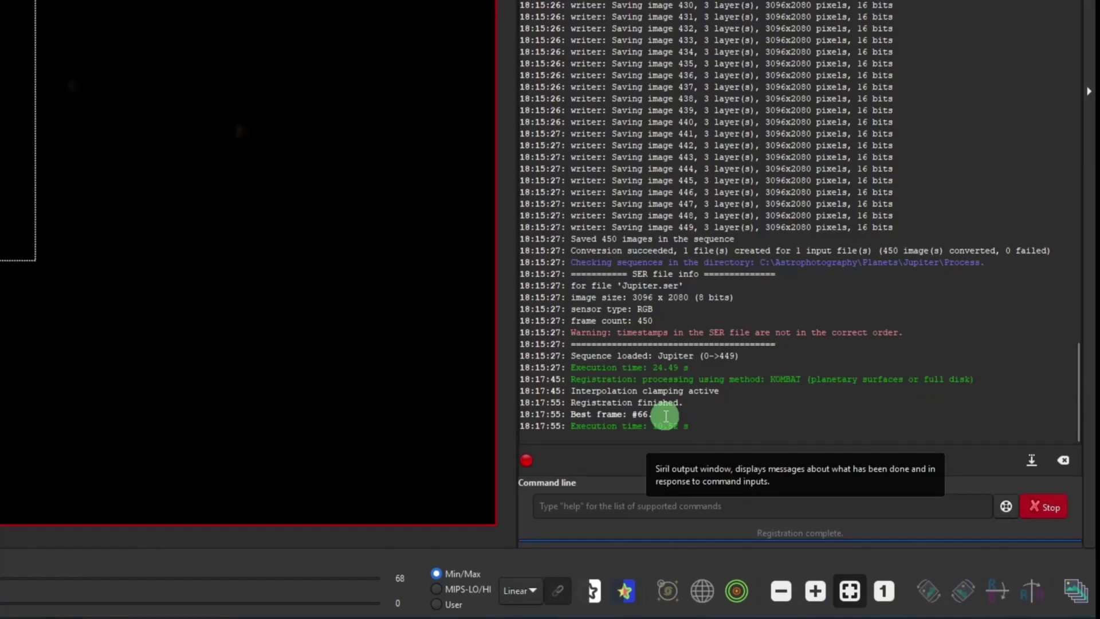
# Step: Highlight the 'Best frame: #66' line in the Console log, then clear the highlight
pyautogui.moveTo(846, 482); pyautogui.dragTo(783, 482)
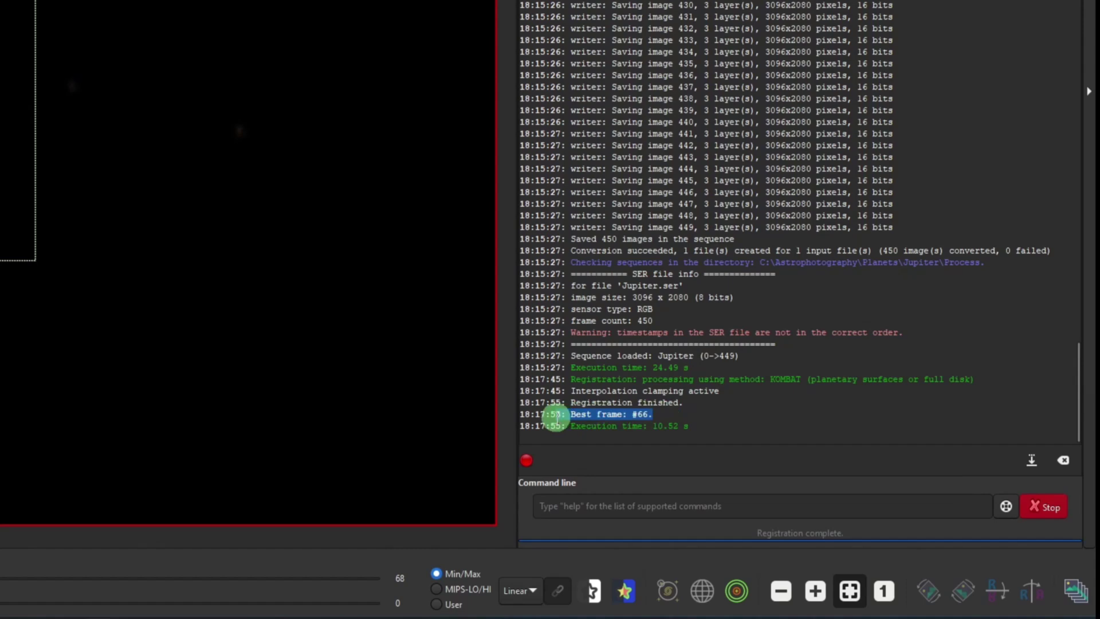
pyautogui.moveTo(554, 417); pyautogui.dragTo(557, 416)
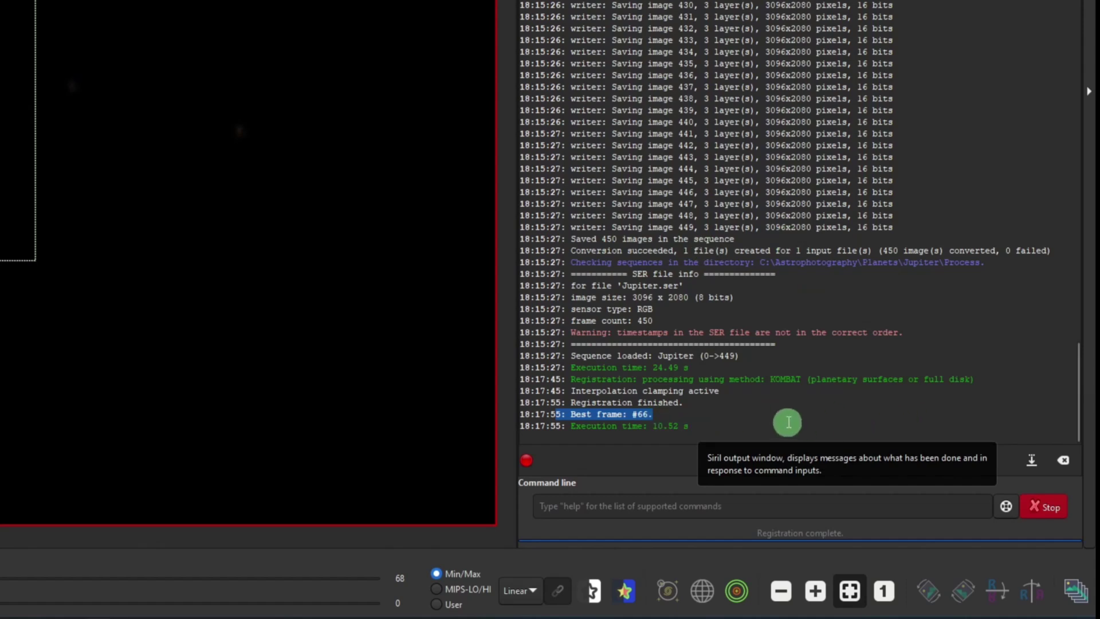
pyautogui.click(662, 416)
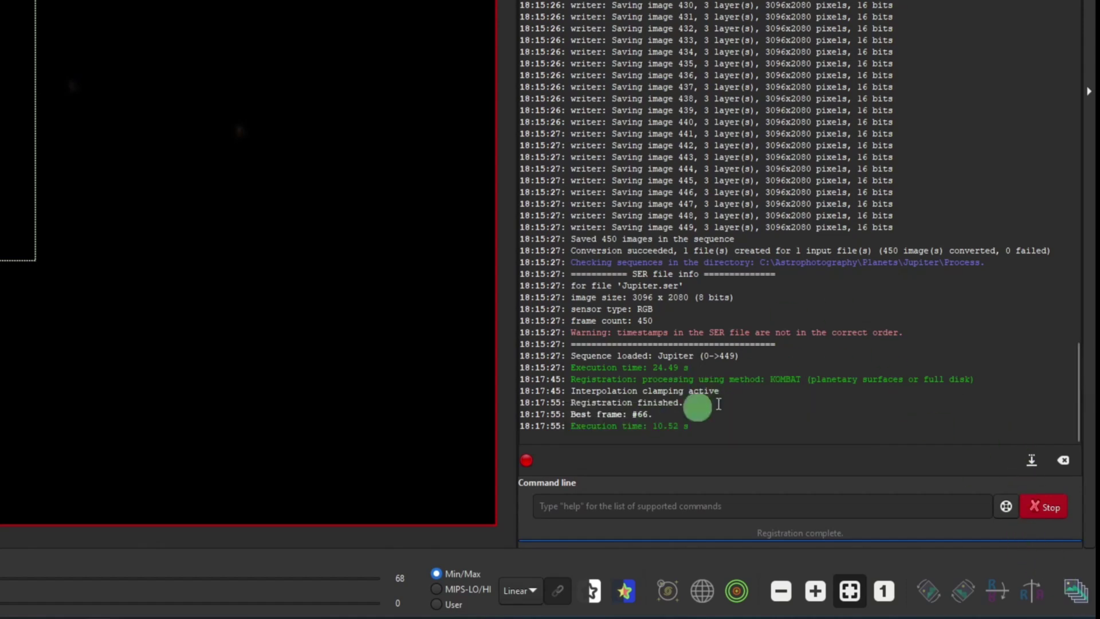
# Step: Set Jupiter_65.ser (quality 1.000) as the sequence's reference image via the frame list
pyautogui.click(1077, 599)
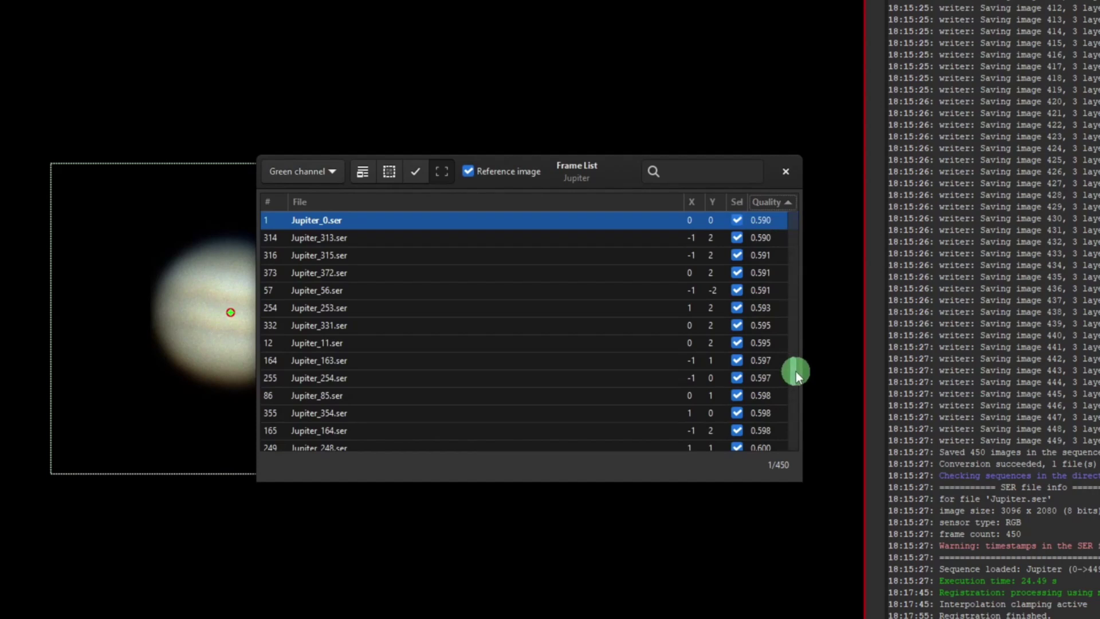
pyautogui.moveTo(796, 373); pyautogui.dragTo(794, 446)
pyautogui.click(777, 446)
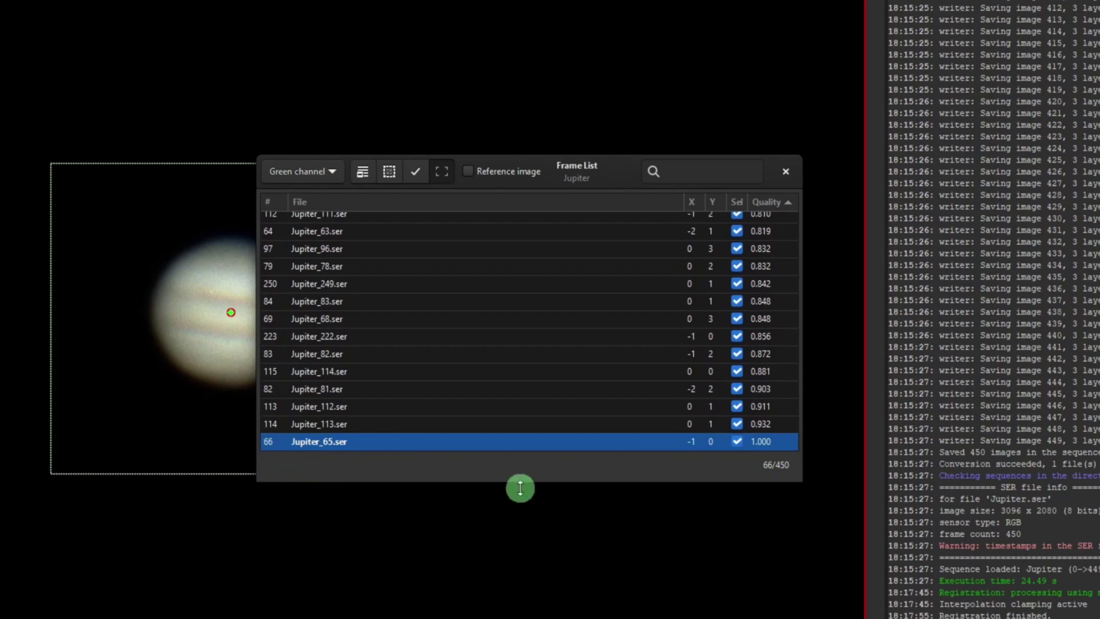
pyautogui.click(470, 175)
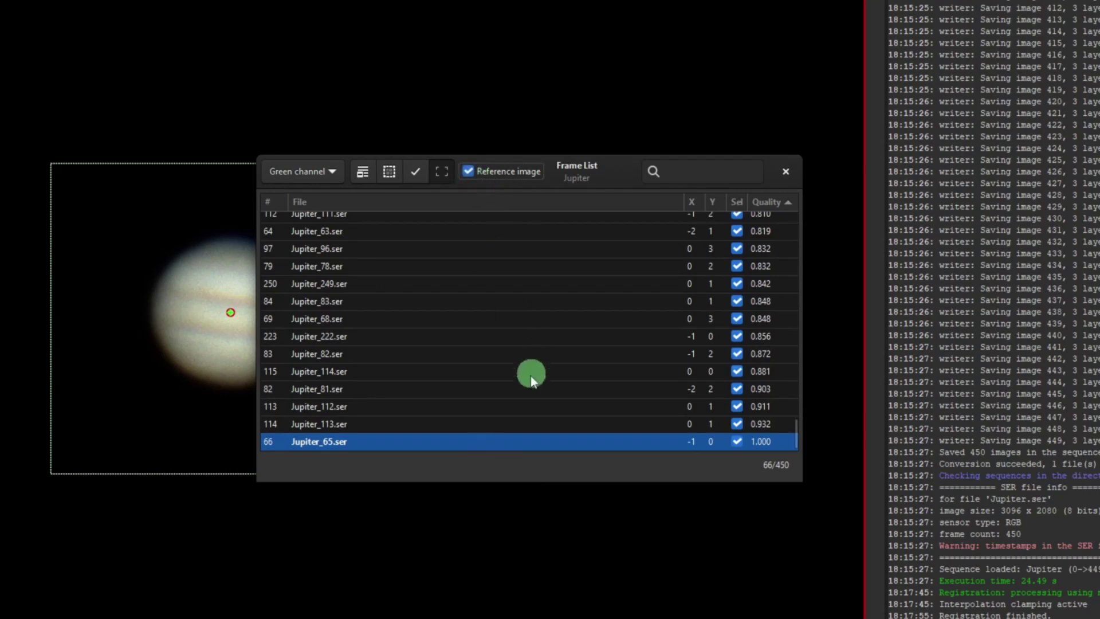
pyautogui.click(785, 172)
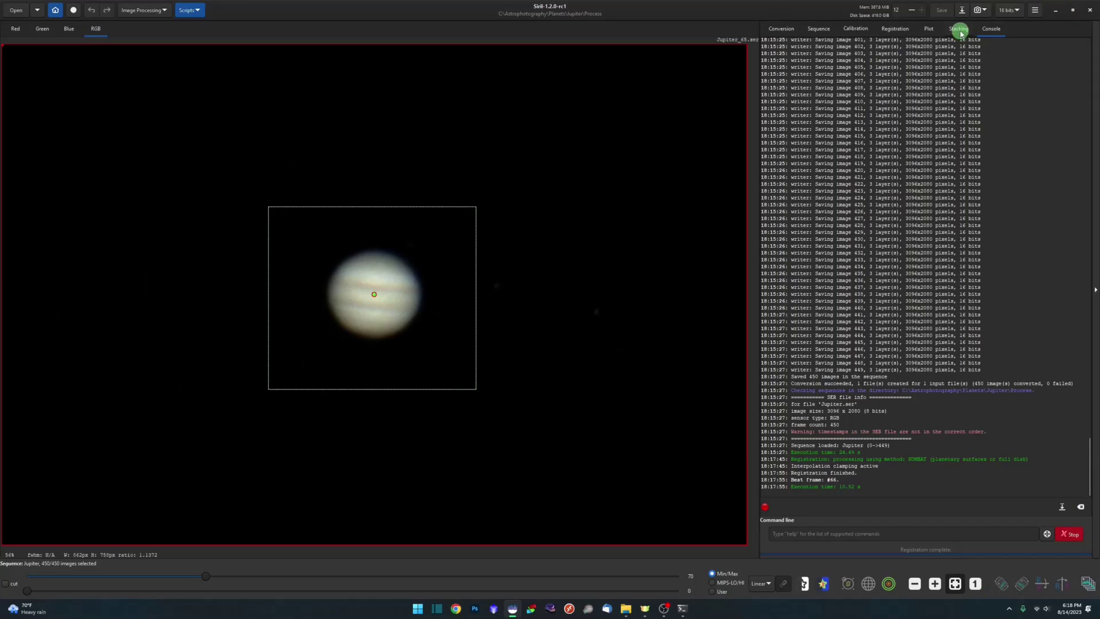
# Step: Reject frames by quality at 40% (checking the quality plot) and stack the best 181 of 450
pyautogui.click(958, 28)
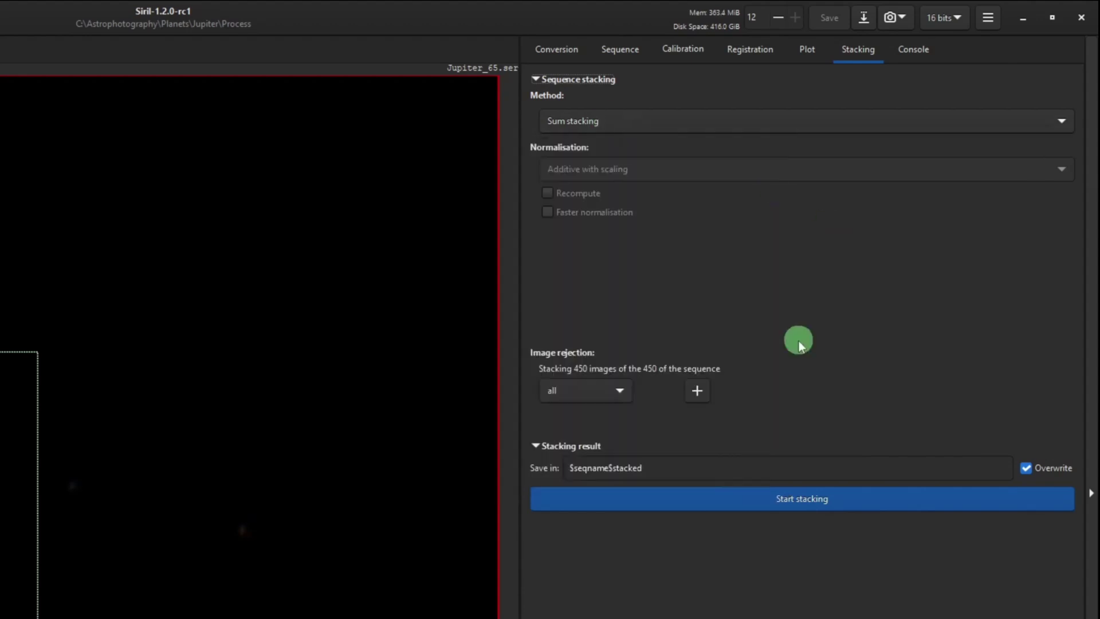
pyautogui.click(621, 398)
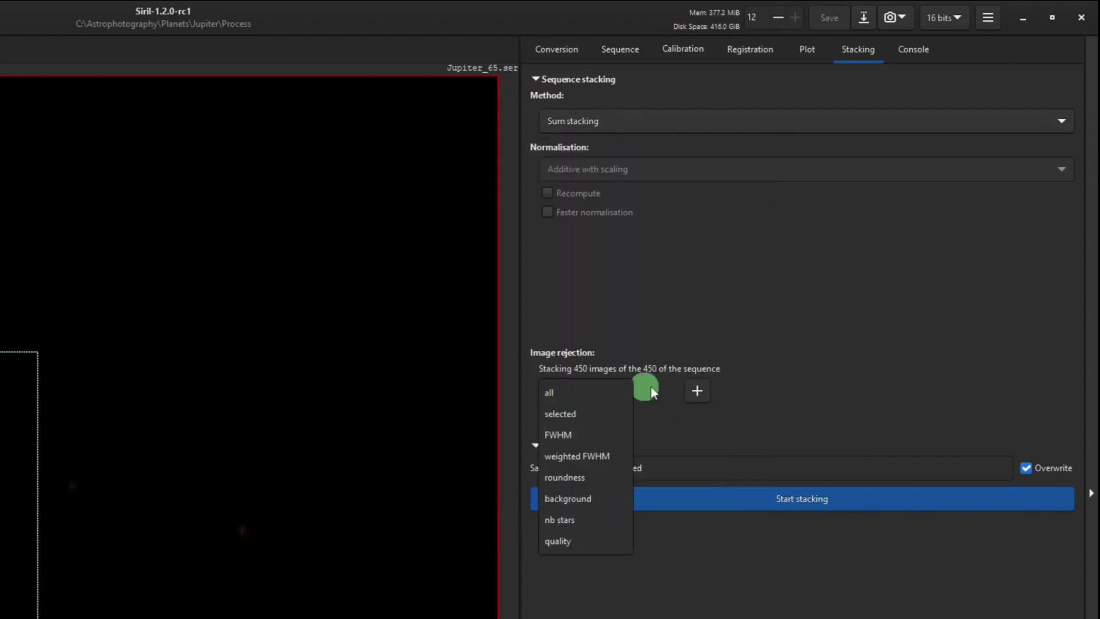
pyautogui.click(570, 539)
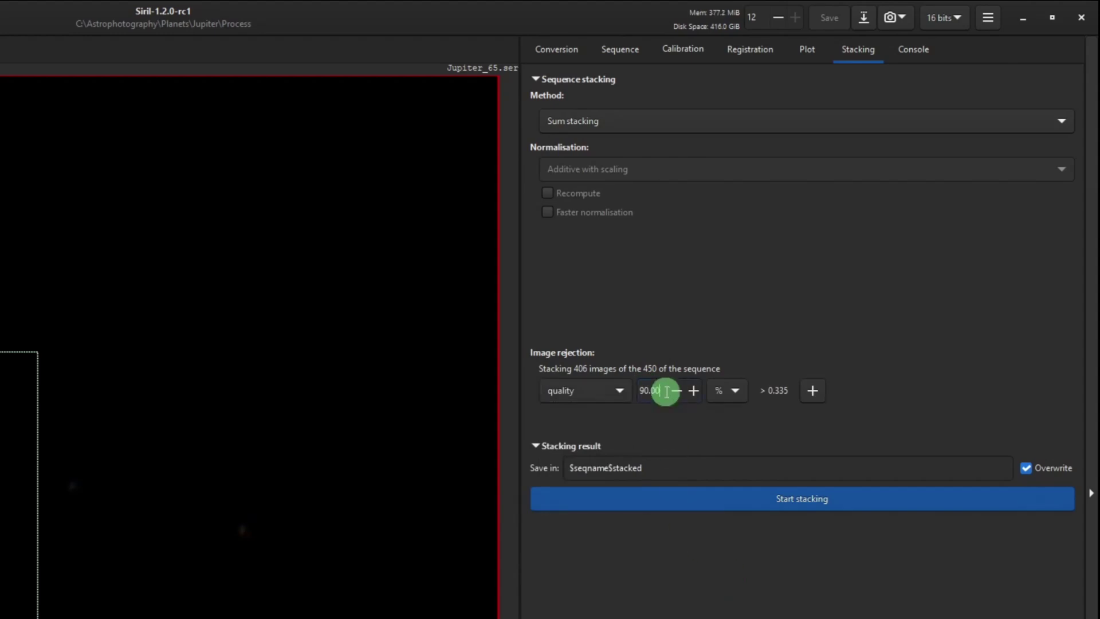
pyautogui.moveTo(667, 390); pyautogui.dragTo(640, 390)
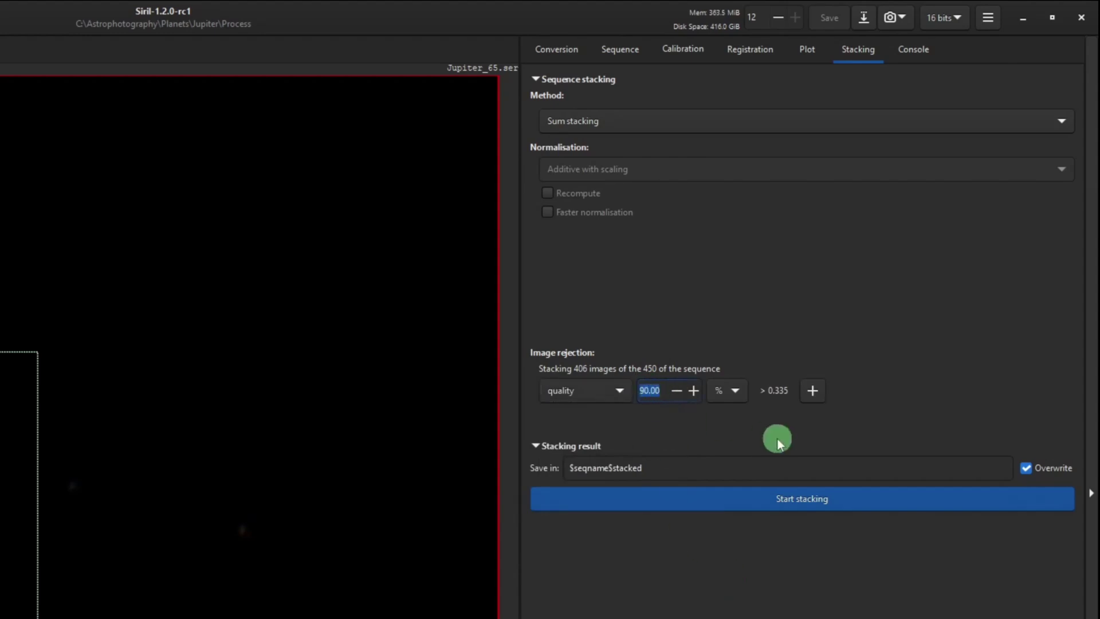
pyautogui.click(813, 52)
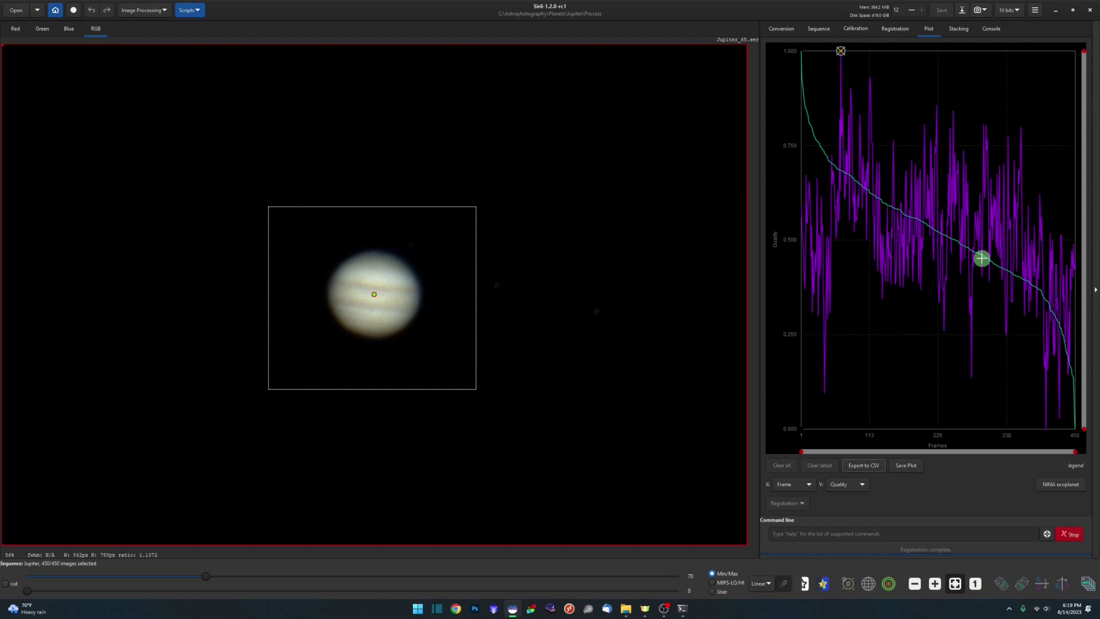
pyautogui.click(958, 32)
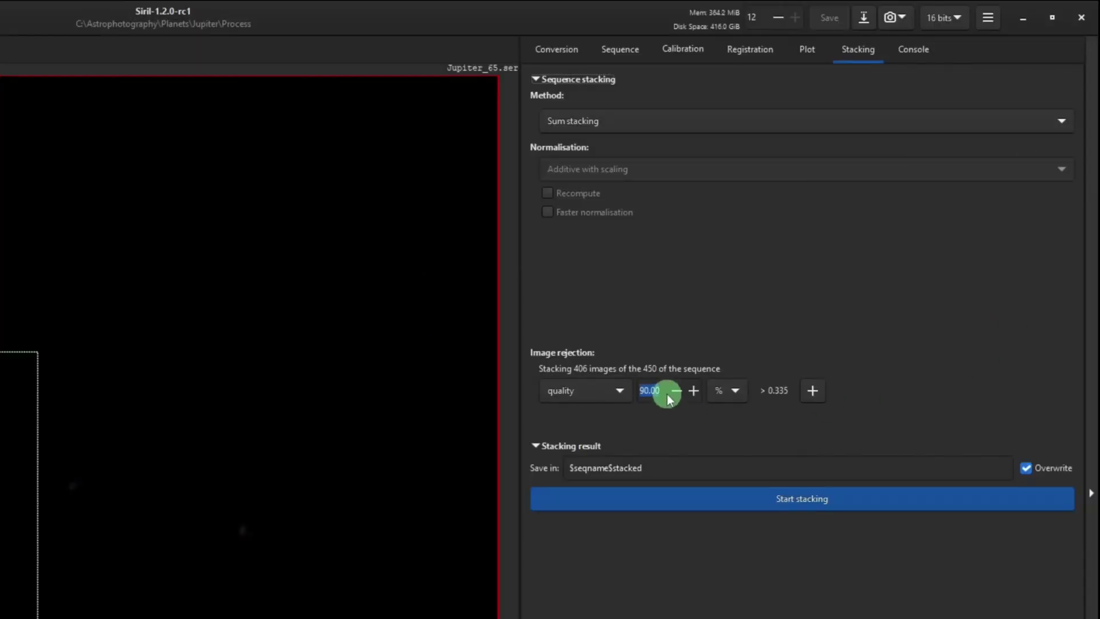
pyautogui.write('40')
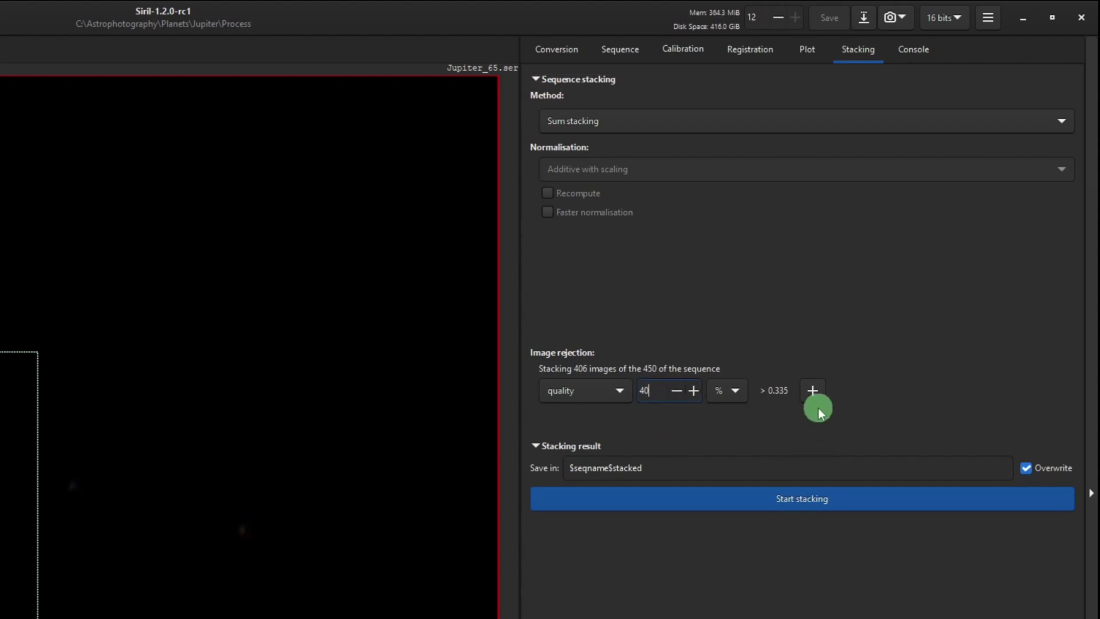
pyautogui.click(653, 467)
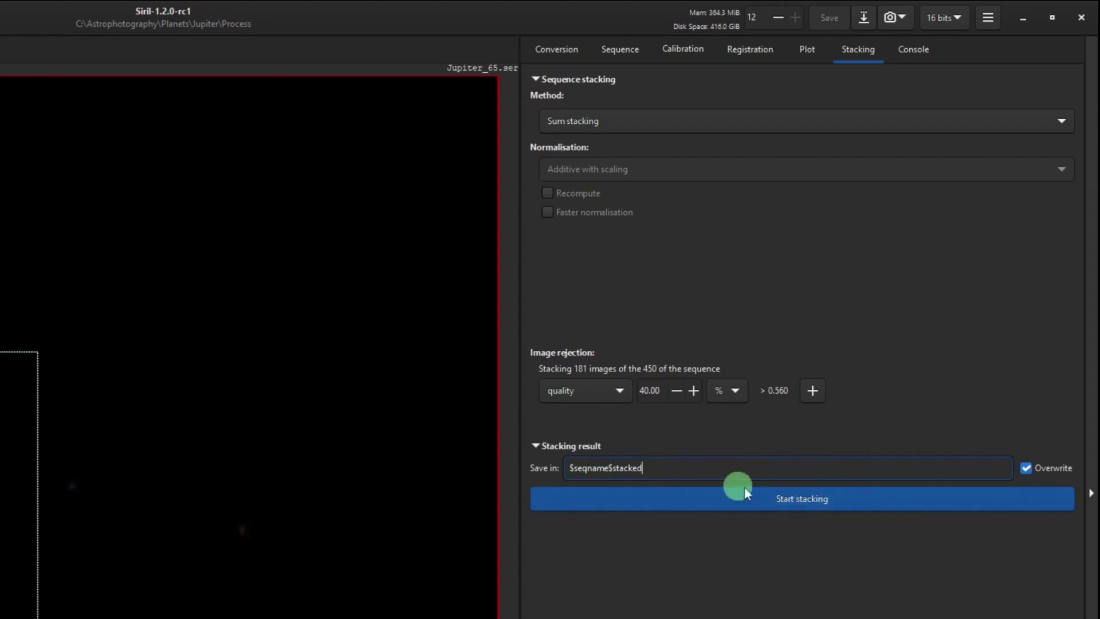
pyautogui.click(786, 499)
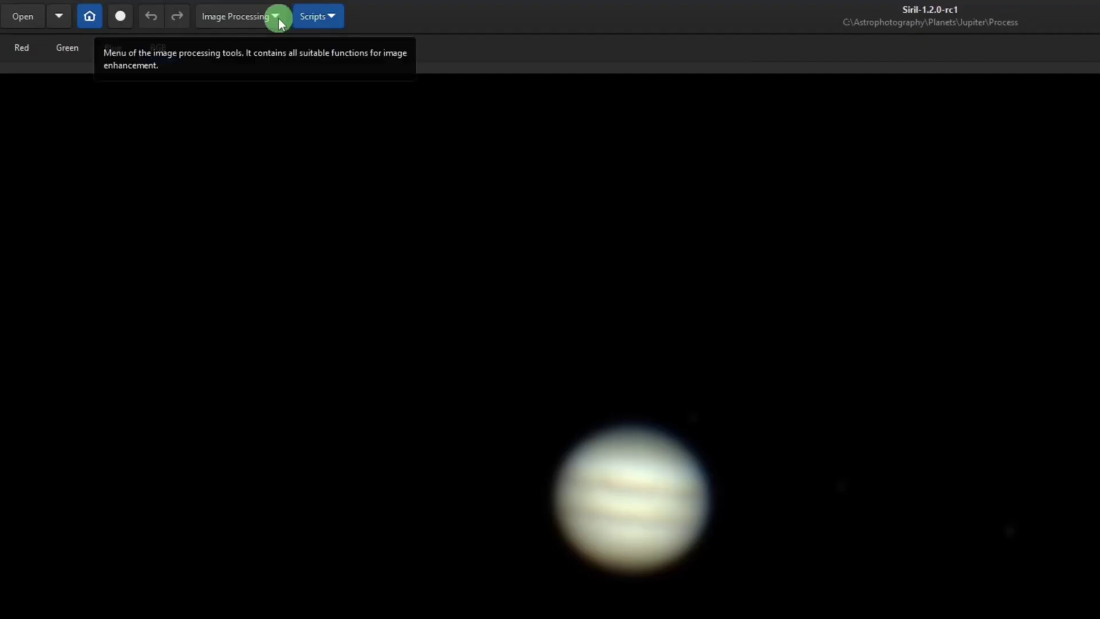
# Step: Try À trous wavelet sharpening on the two finest layers, then cancel it
pyautogui.click(164, 12)
pyautogui.click(276, 214)
pyautogui.click(931, 361)
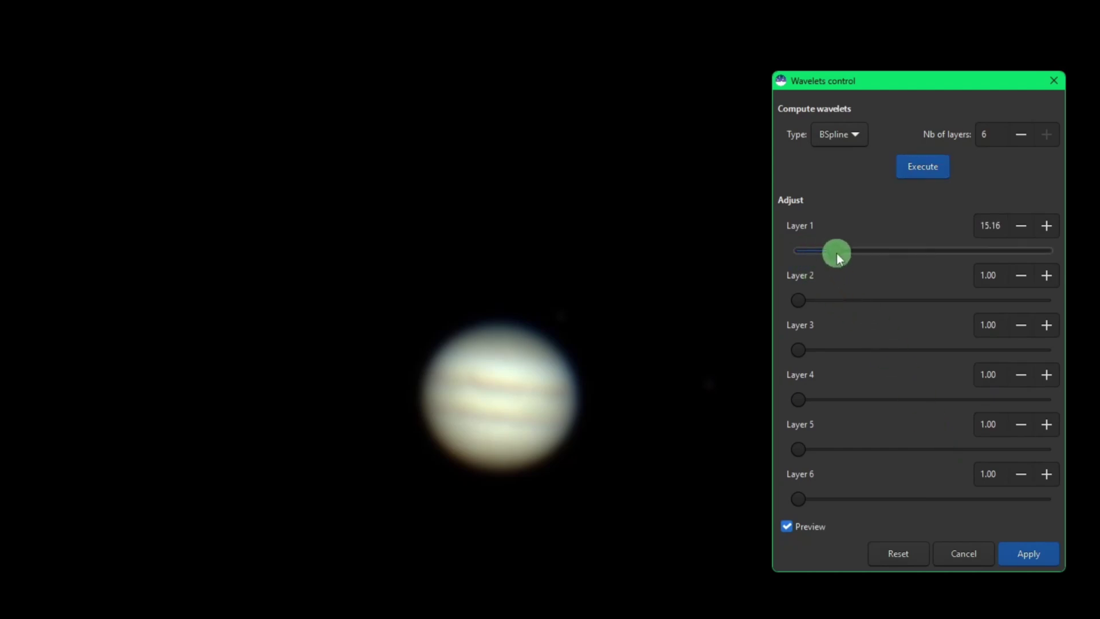
pyautogui.moveTo(801, 251)
pyautogui.mouseDown()
pyautogui.moveTo(818, 223)
pyautogui.moveTo(853, 251)
pyautogui.moveTo(798, 252)
pyautogui.mouseUp()
pyautogui.moveTo(796, 307); pyautogui.dragTo(829, 303)
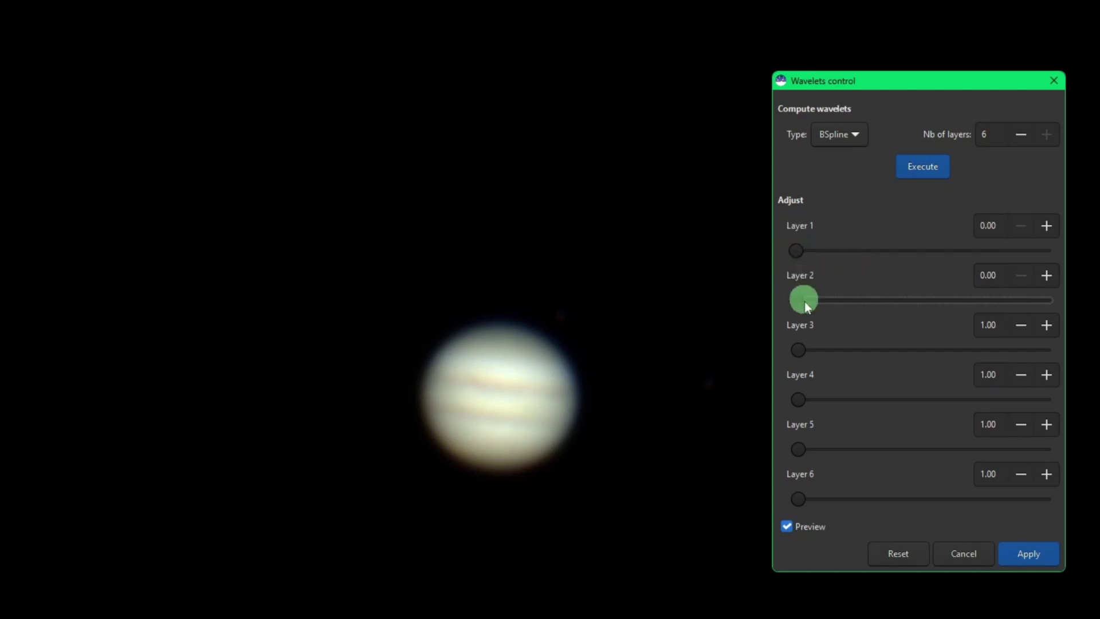
pyautogui.click(974, 554)
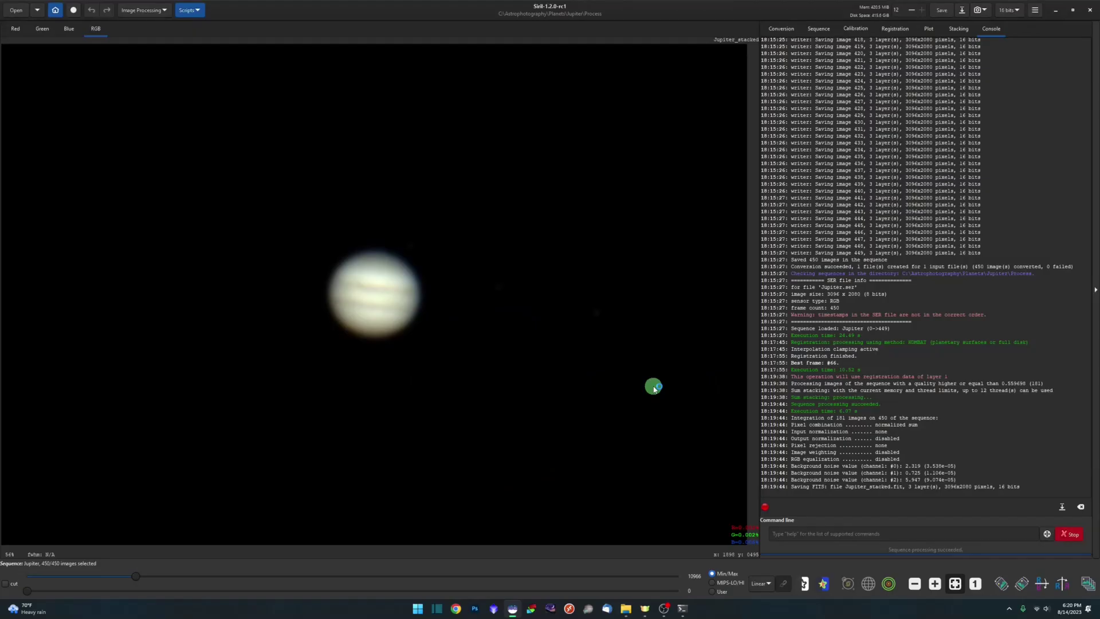
# Step: Extract 6 wavelet layers from Jupiter_stacked.fit into layer00.fit through layer05.fit
pyautogui.click(161, 10)
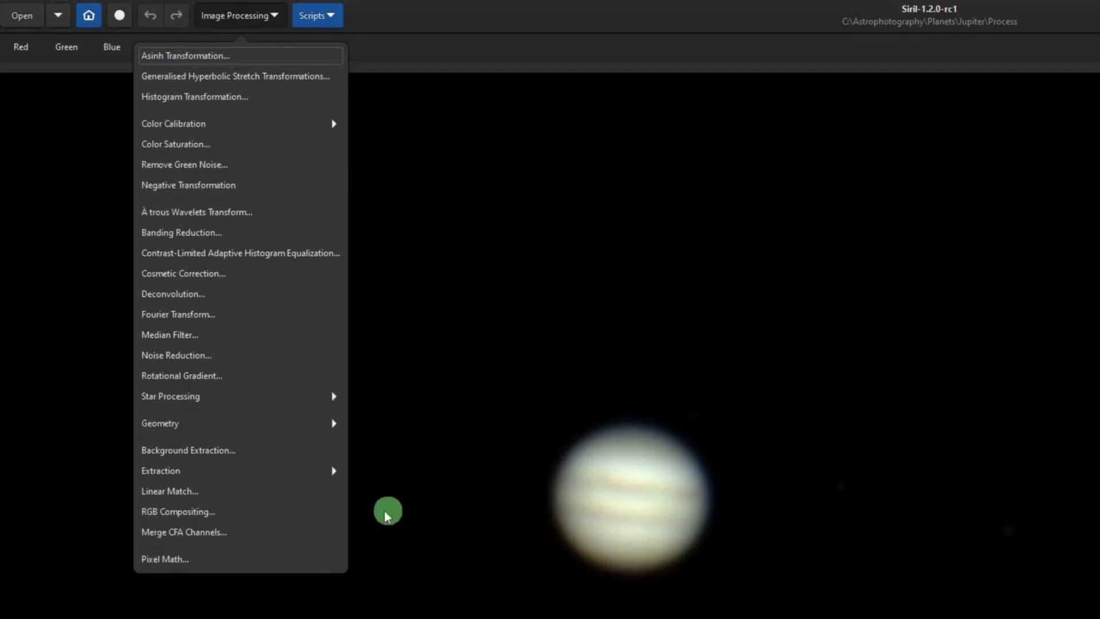
pyautogui.click(258, 475)
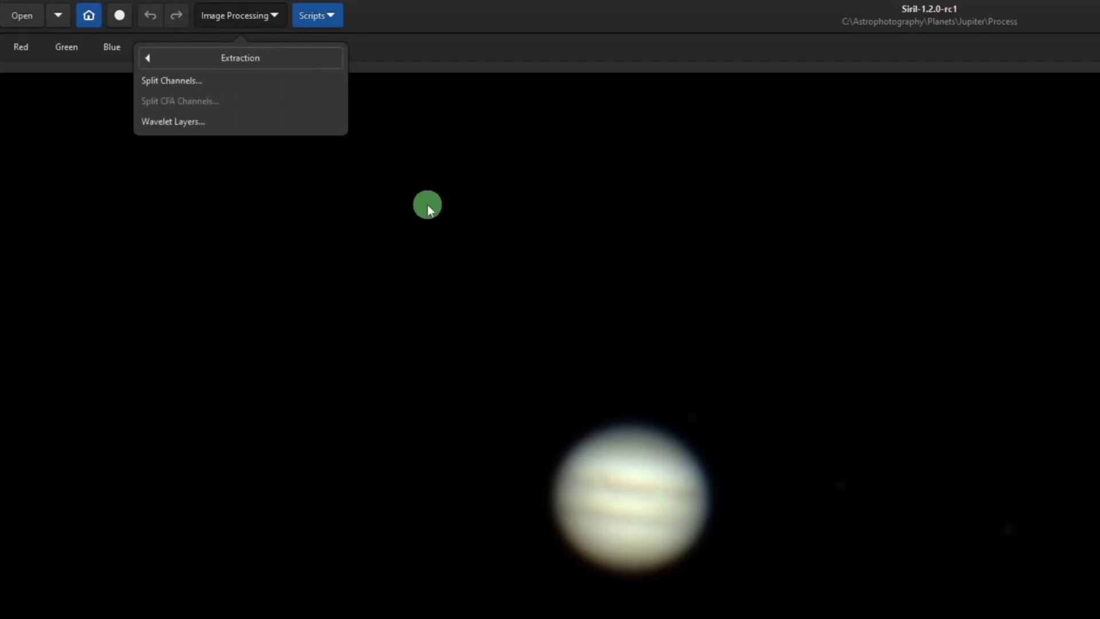
pyautogui.click(209, 125)
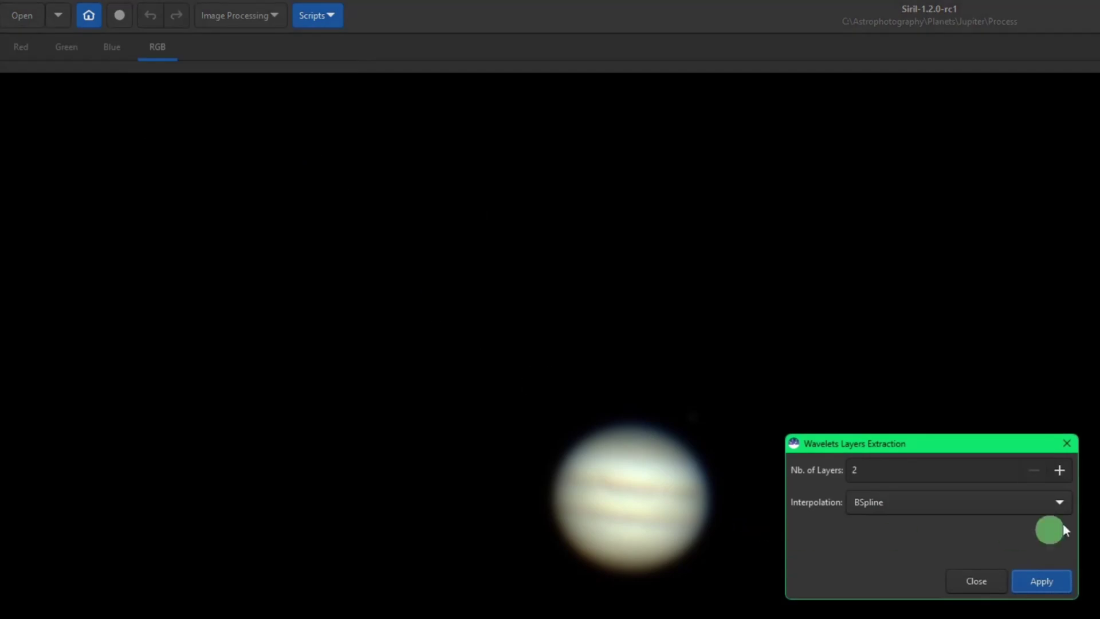
pyautogui.click(1058, 469)
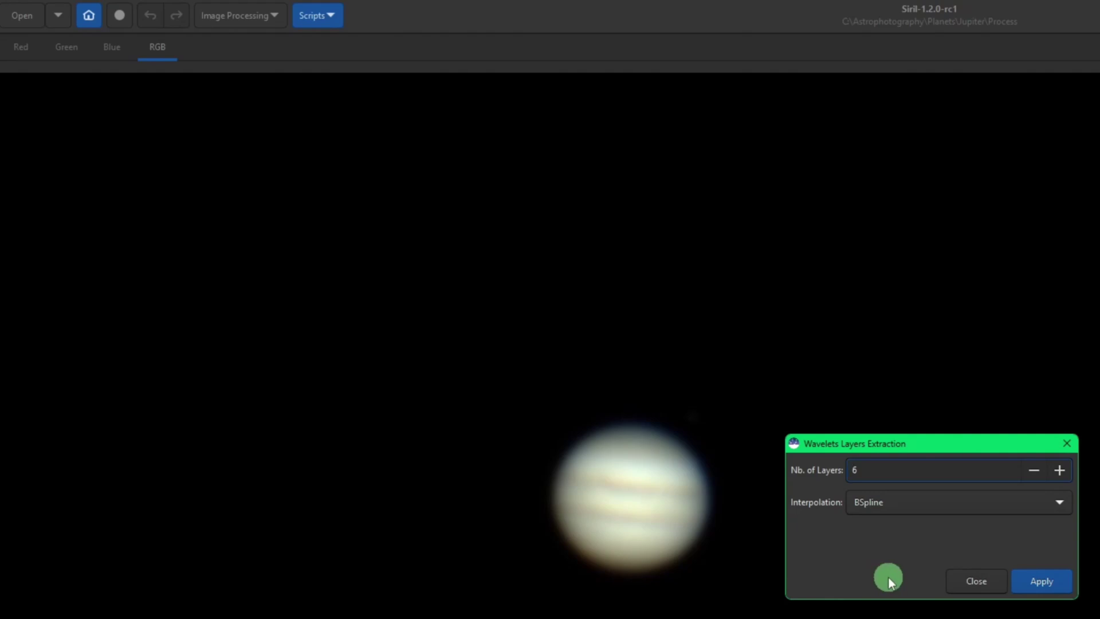
pyautogui.click(1023, 582)
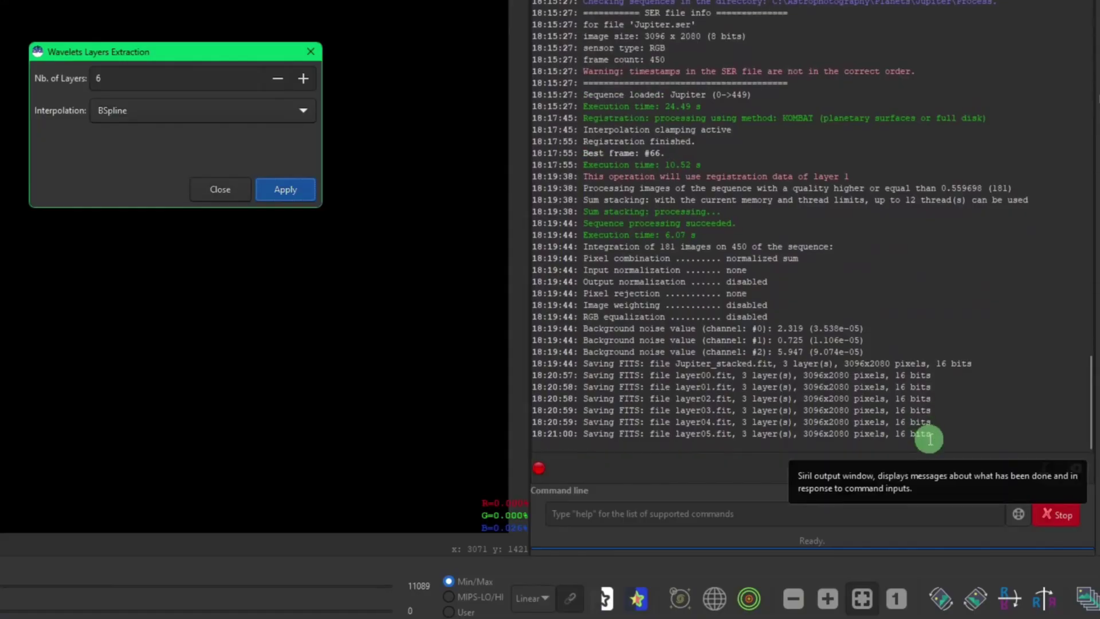
pyautogui.click(221, 192)
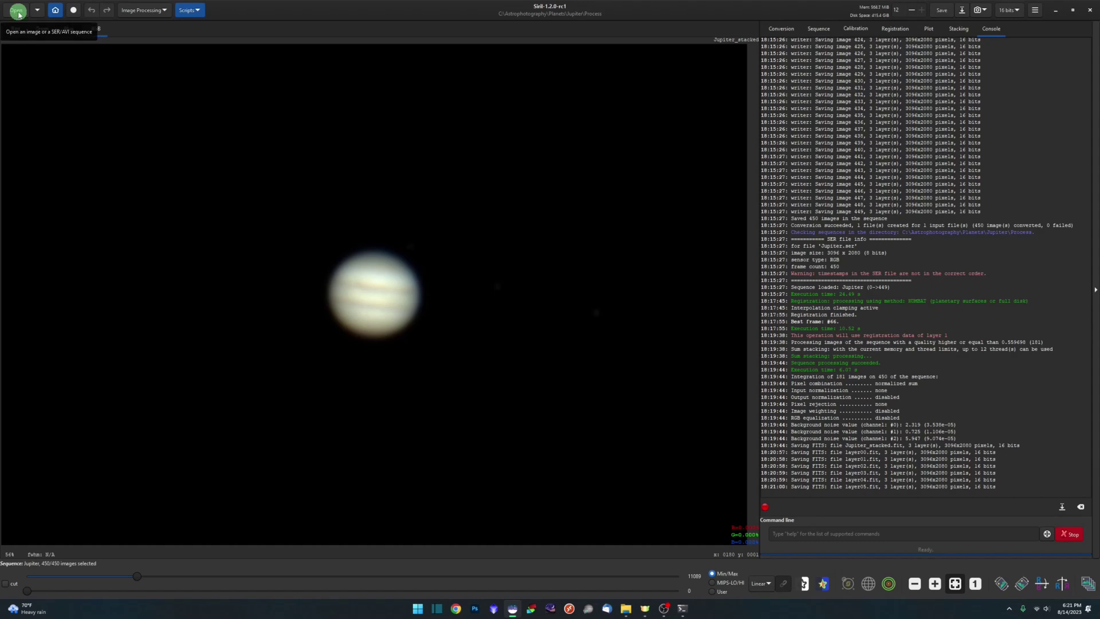
# Step: Load layer00.fit, layer01.fit and layer02.fit in turn, tuning display levels to inspect each
pyautogui.click(17, 12)
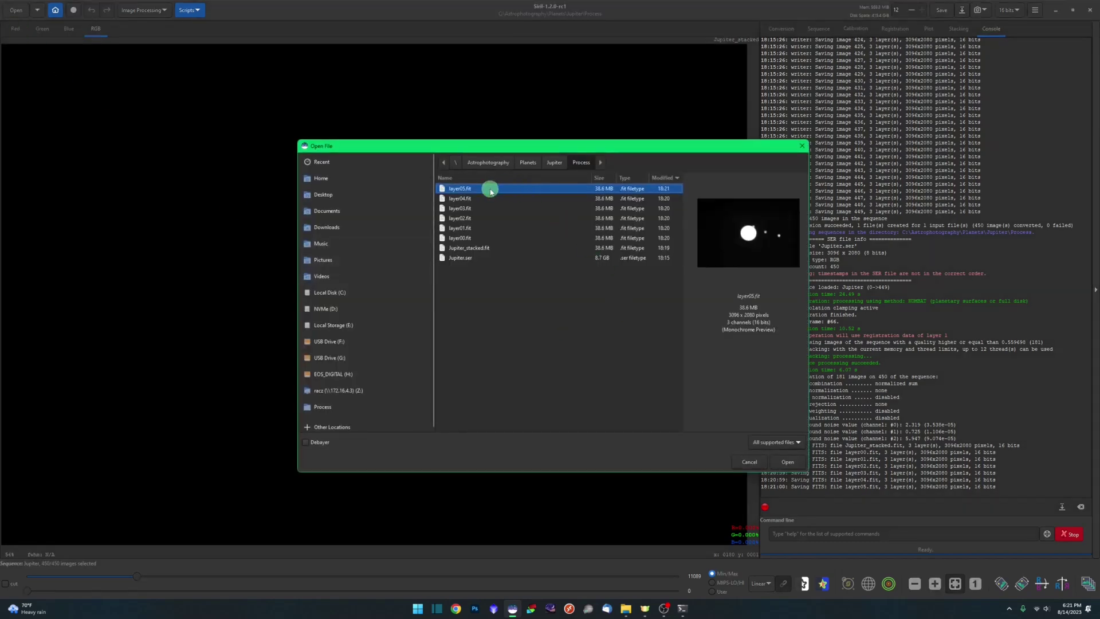
pyautogui.click(468, 238)
pyautogui.doubleClick(468, 238)
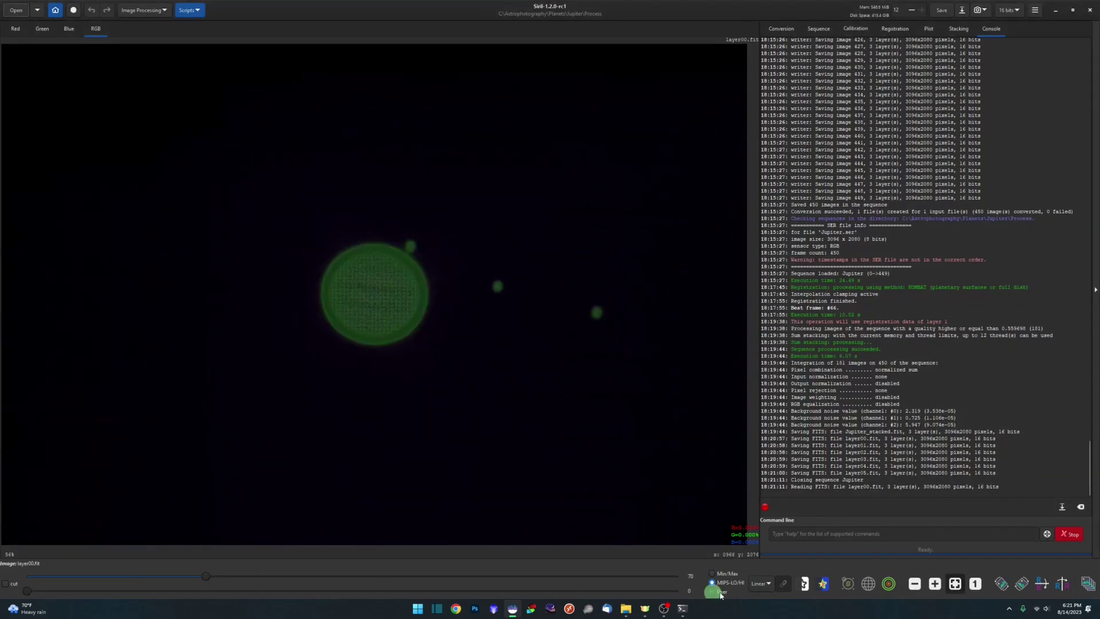
pyautogui.moveTo(206, 577)
pyautogui.mouseDown()
pyautogui.moveTo(516, 581)
pyautogui.moveTo(438, 577)
pyautogui.mouseUp()
pyautogui.click(19, 11)
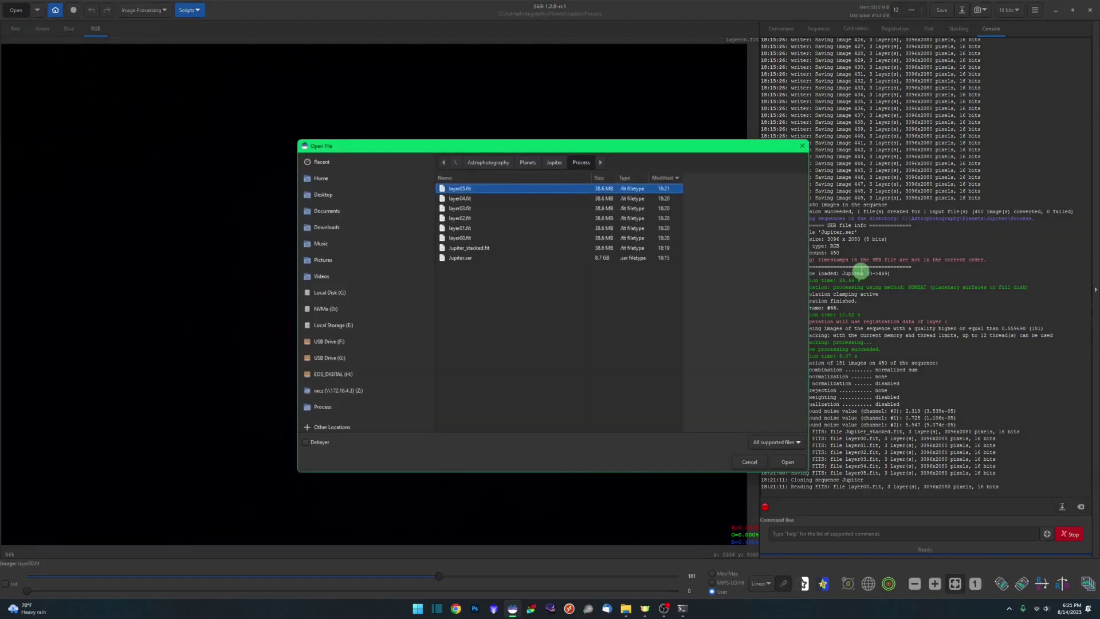
pyautogui.click(470, 231)
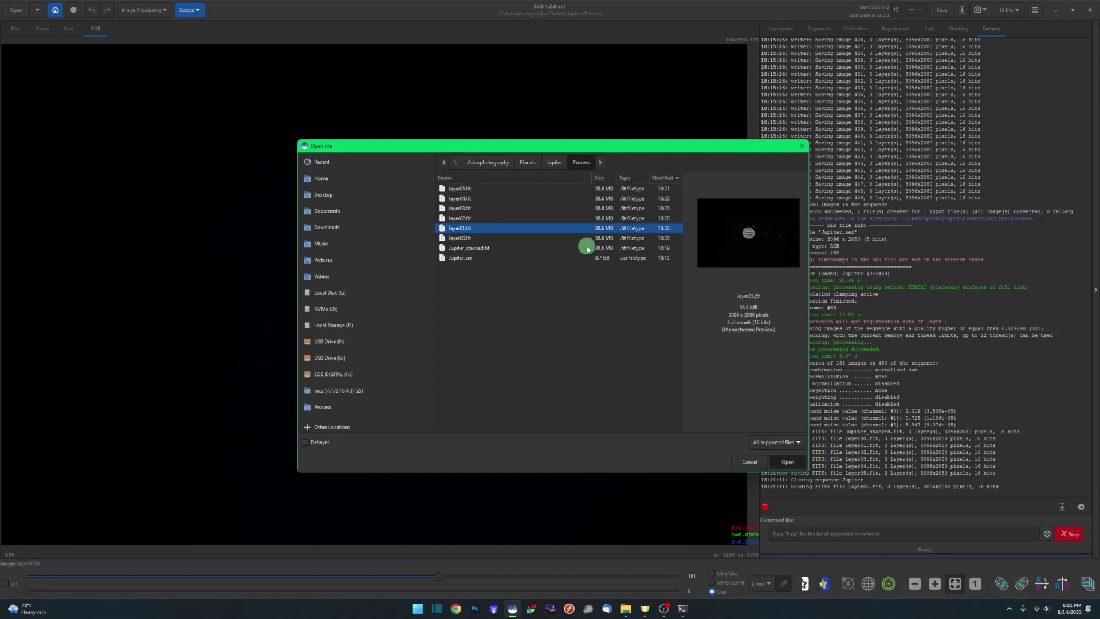
pyautogui.press('Return')
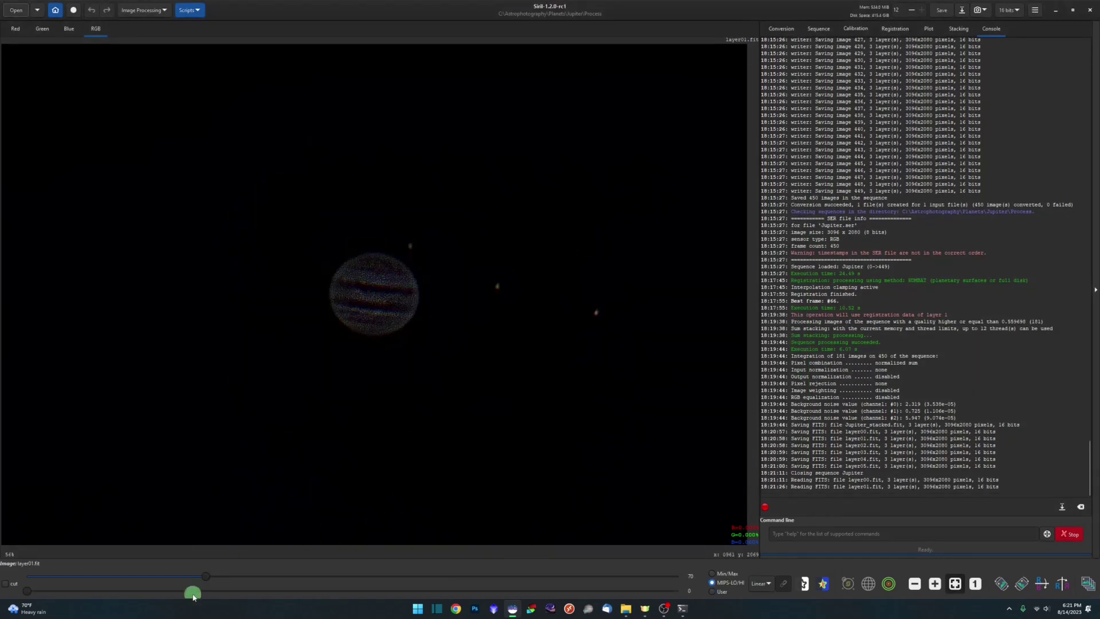
pyautogui.moveTo(205, 576); pyautogui.dragTo(127, 576)
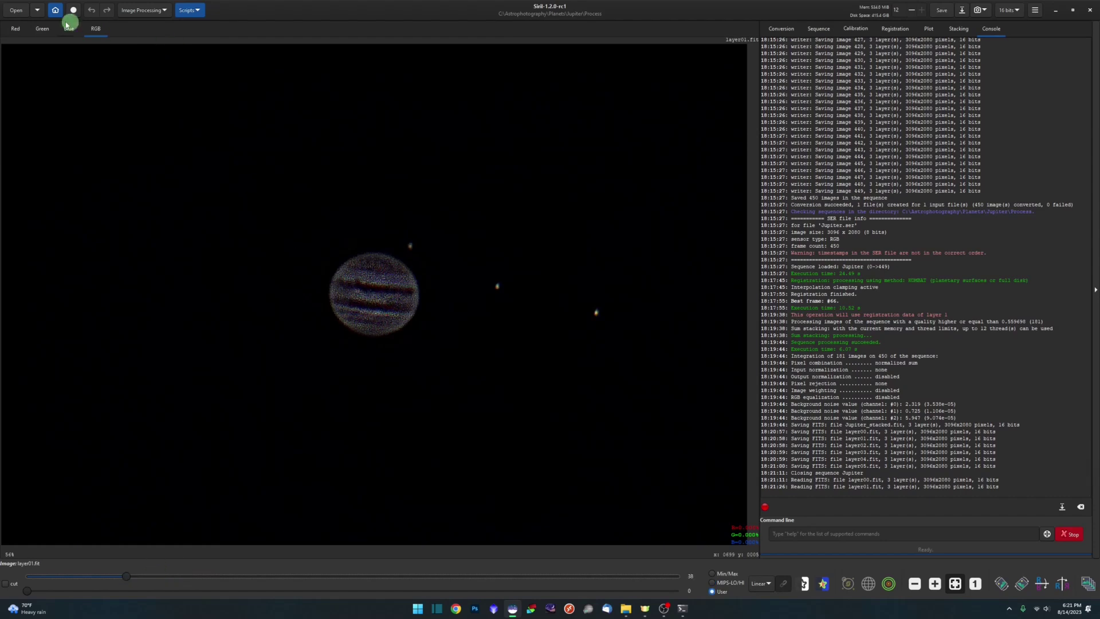
pyautogui.click(15, 9)
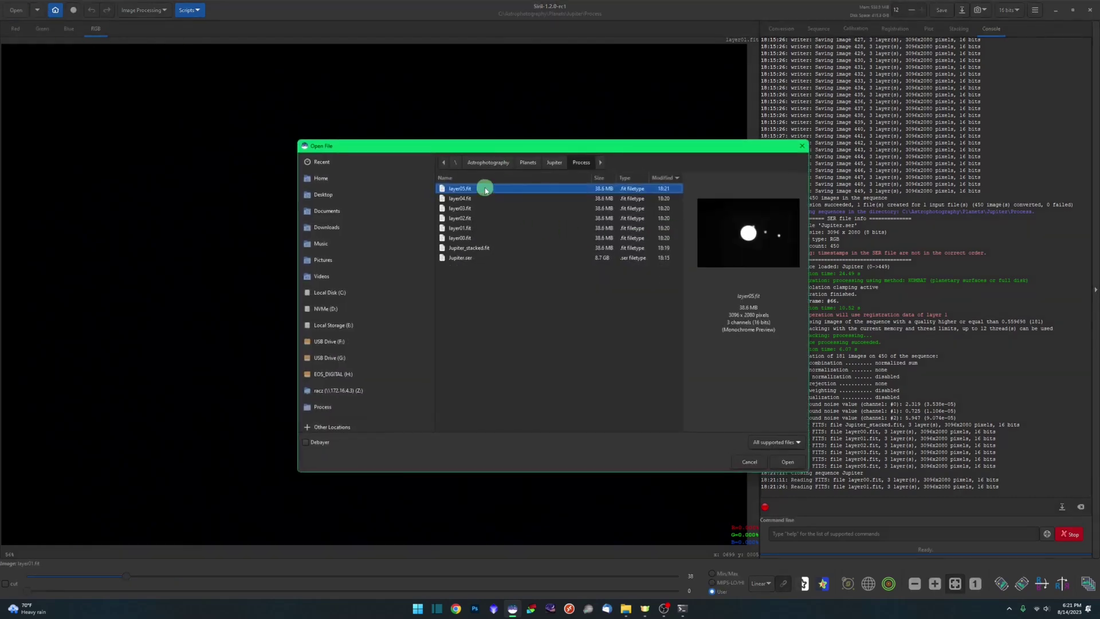
pyautogui.doubleClick(476, 219)
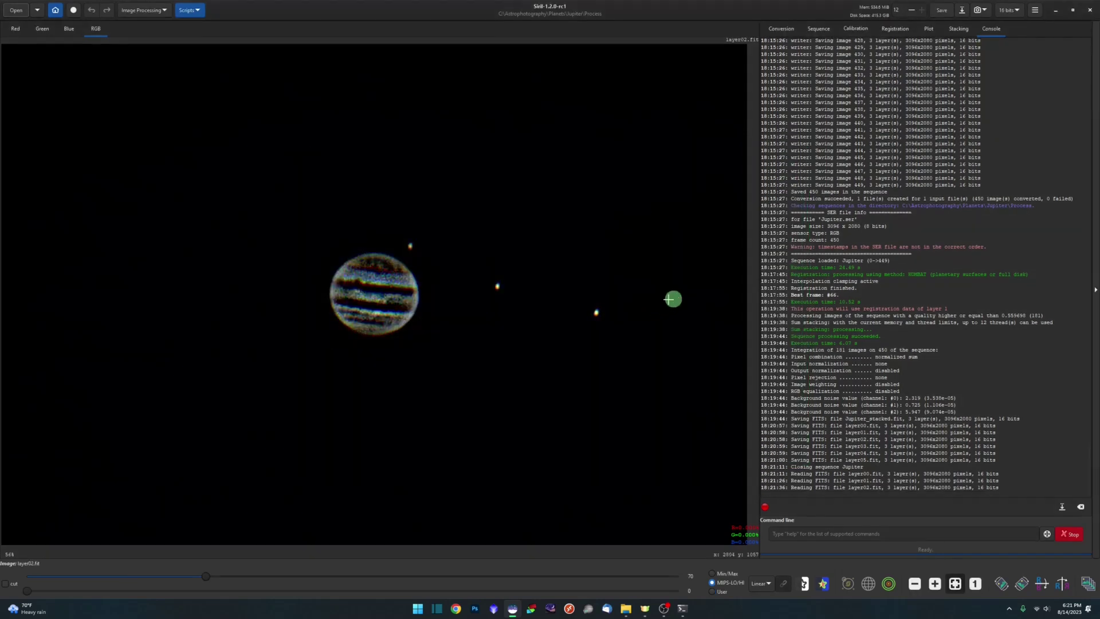
pyautogui.moveTo(206, 576)
pyautogui.mouseDown()
pyautogui.moveTo(286, 579)
pyautogui.moveTo(255, 577)
pyautogui.mouseUp()
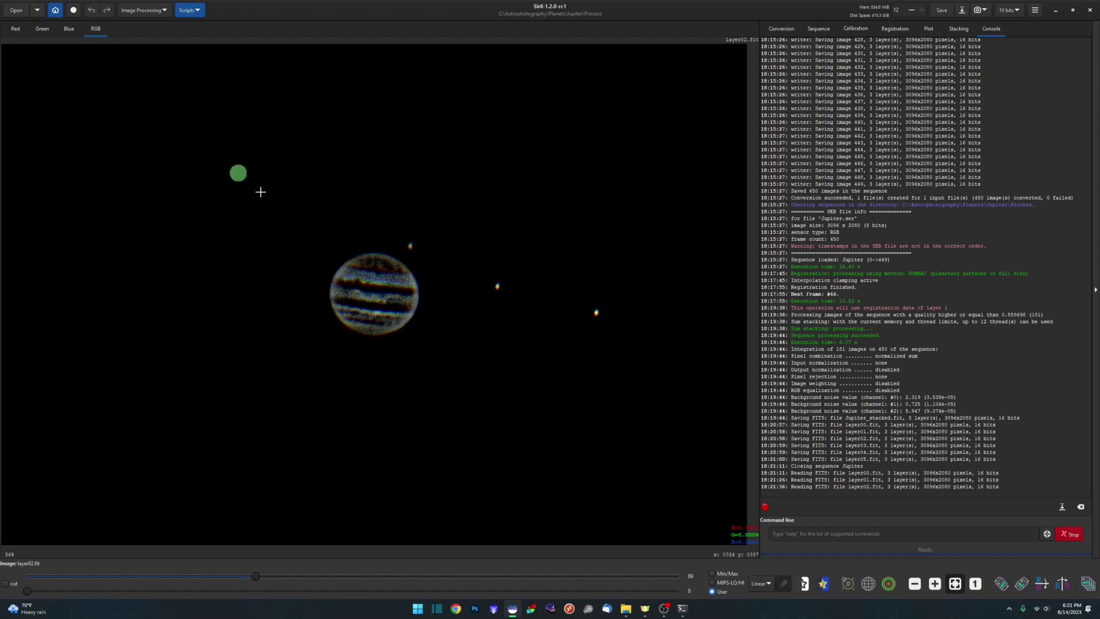
pyautogui.click(16, 11)
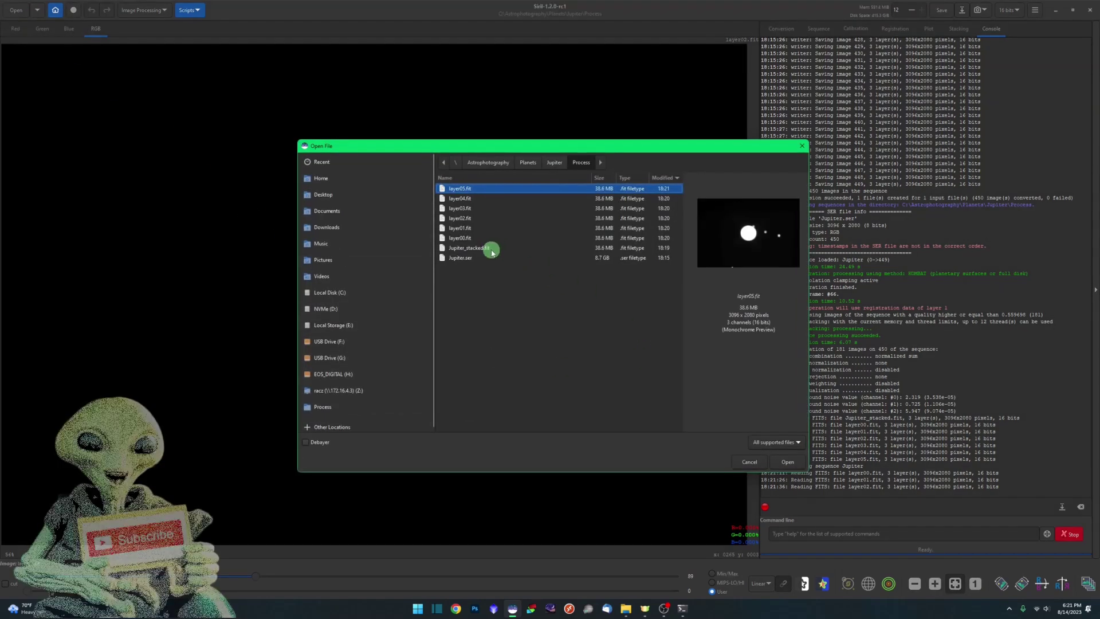
# Step: Reopen Jupiter_stacked.fit, try boosting wavelet layer 1 to about 18, then reset all layers
pyautogui.doubleClick(502, 249)
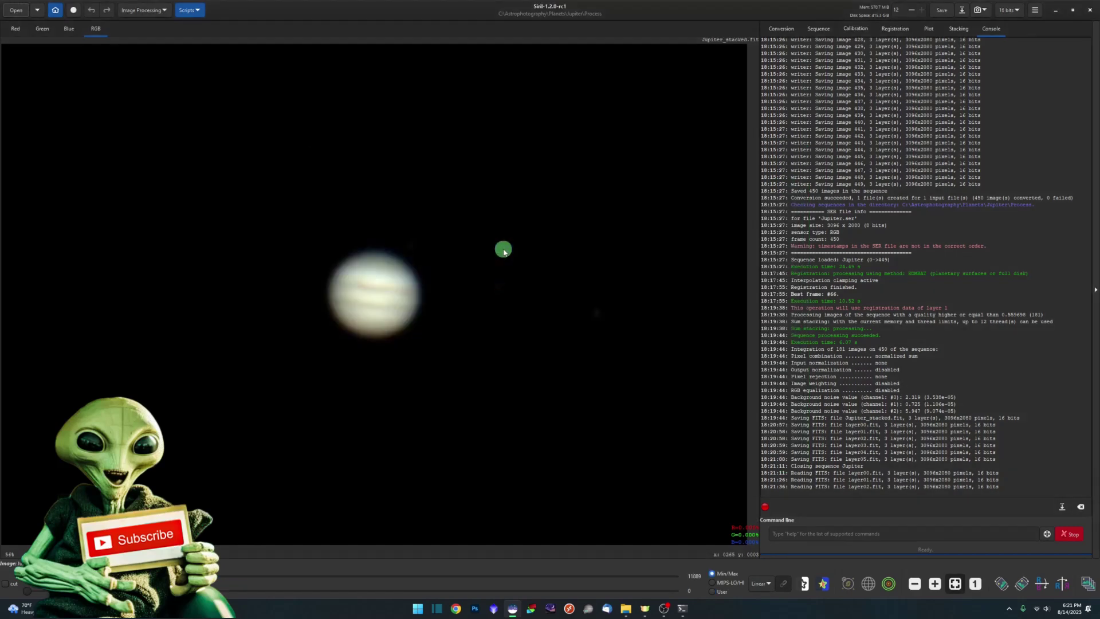
pyautogui.click(143, 11)
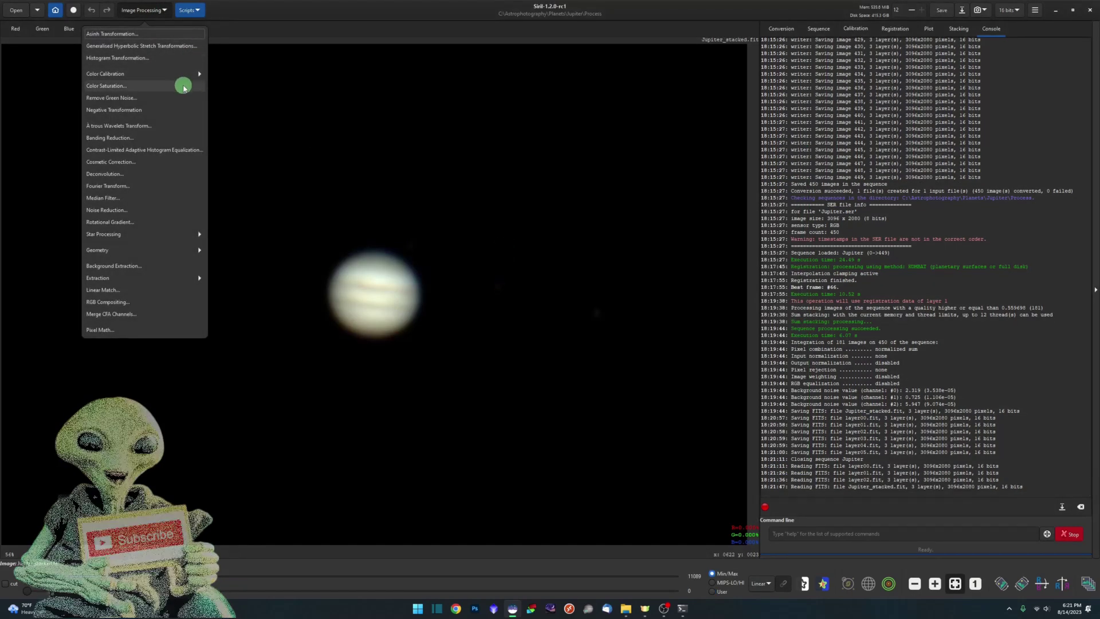
pyautogui.click(161, 128)
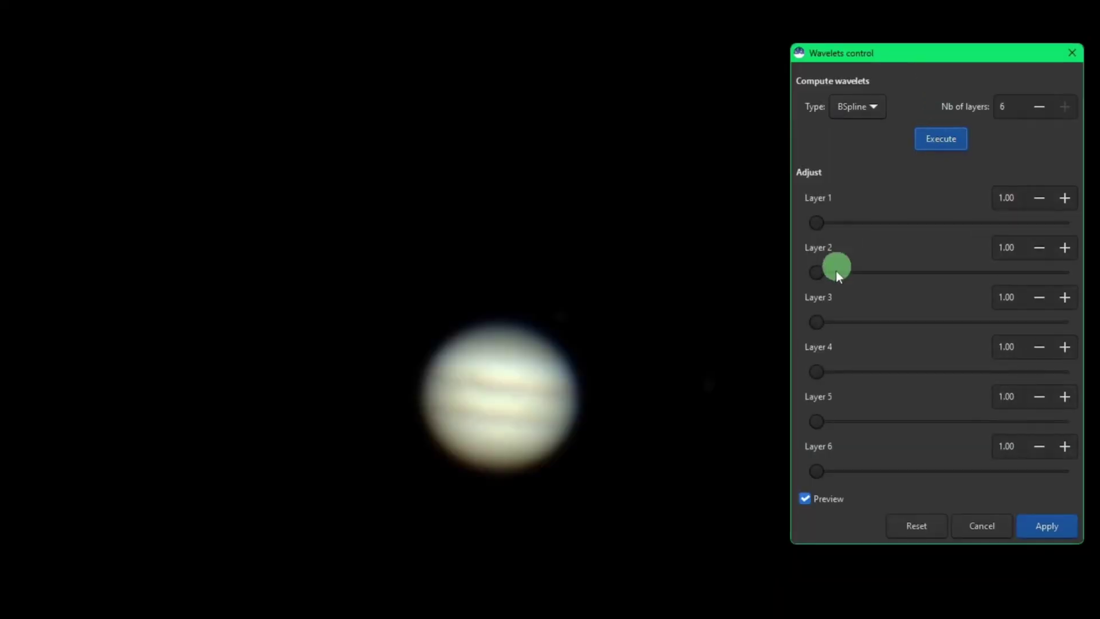
pyautogui.moveTo(818, 222); pyautogui.dragTo(967, 226)
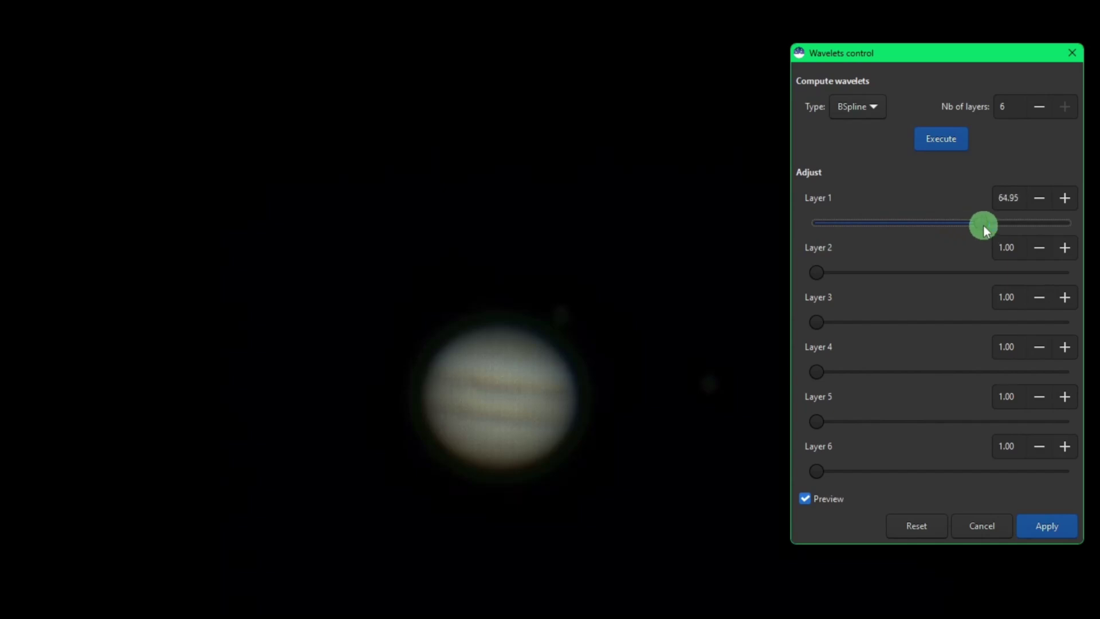
pyautogui.moveTo(982, 225); pyautogui.dragTo(863, 224)
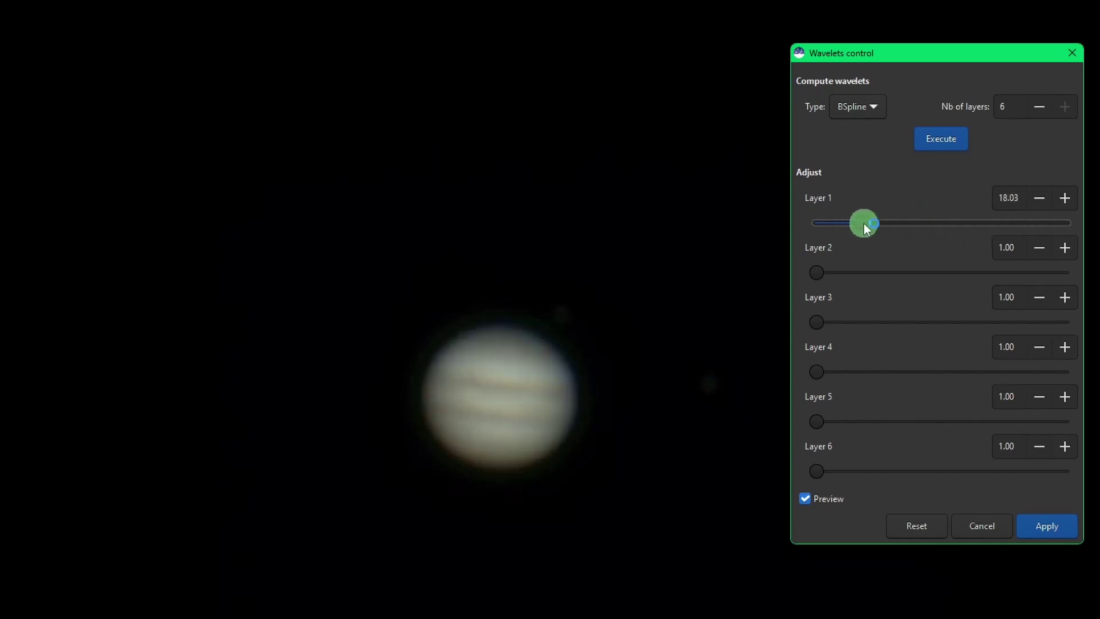
pyautogui.click(928, 525)
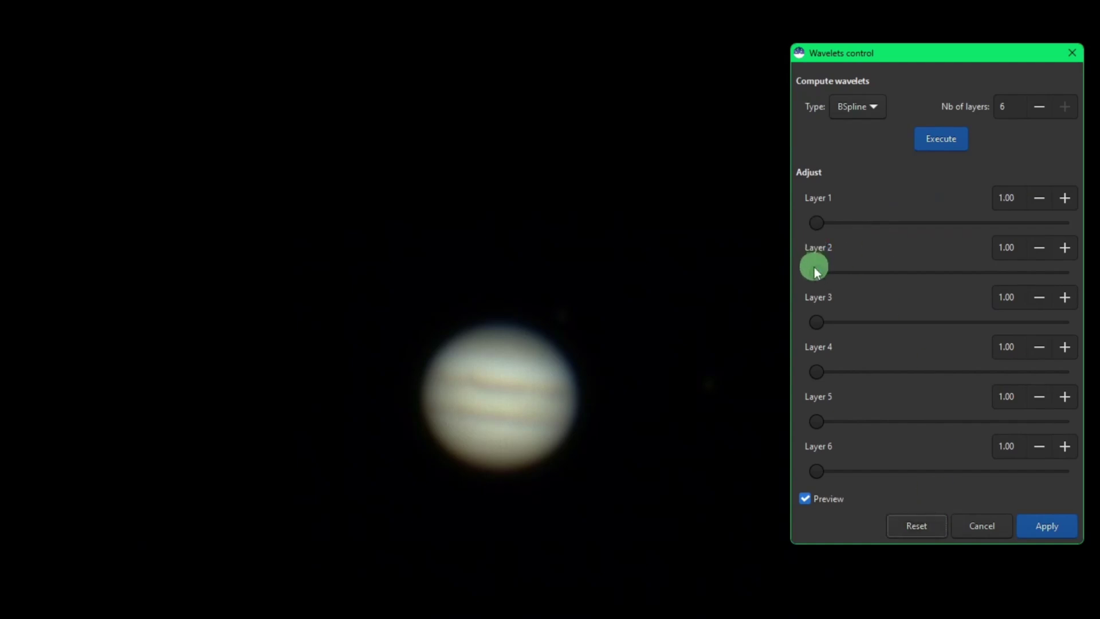
# Step: Set wavelet Layer 2 to ~63.5, Layer 3 to ~30, Layer 4 to 2 and apply the sharpening
pyautogui.moveTo(817, 272); pyautogui.dragTo(963, 275)
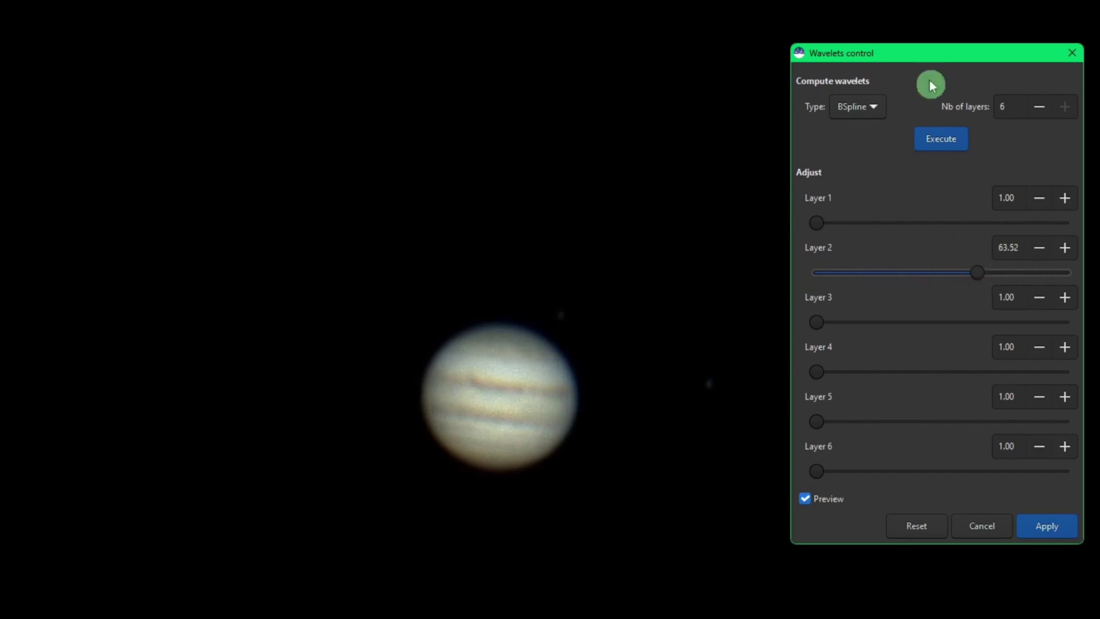
pyautogui.moveTo(919, 52); pyautogui.dragTo(1099, 38)
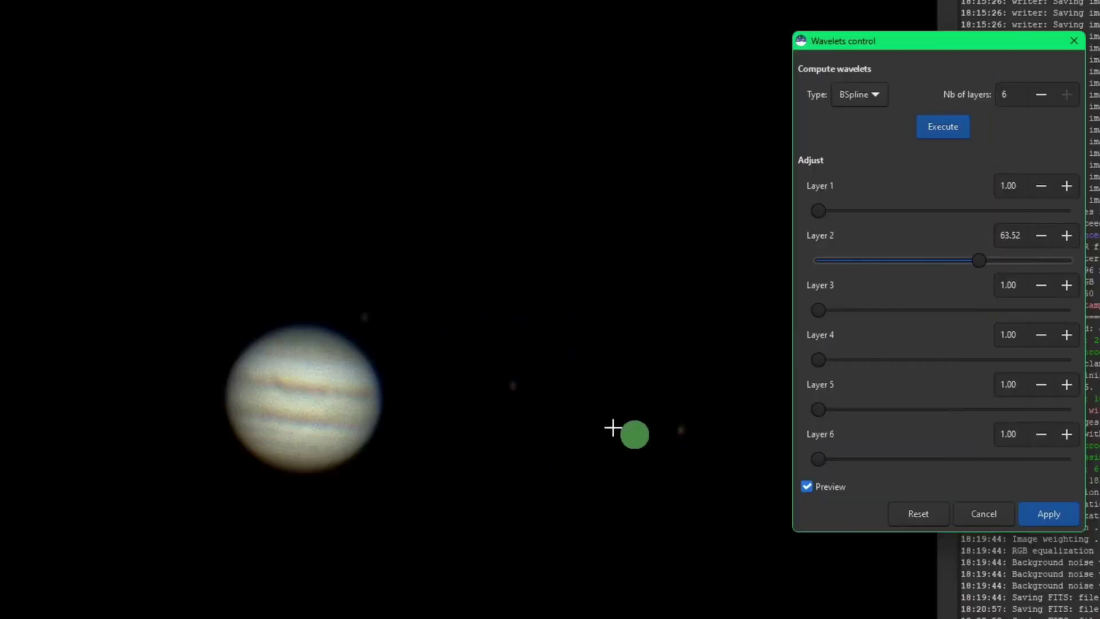
pyautogui.moveTo(823, 310); pyautogui.dragTo(853, 308)
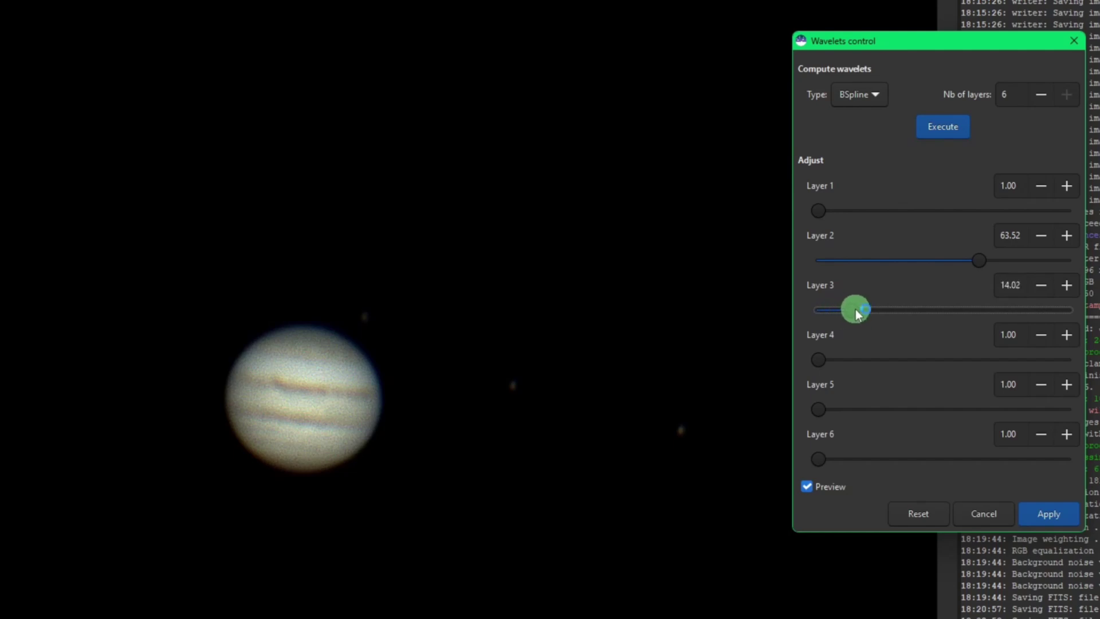
pyautogui.moveTo(852, 308)
pyautogui.mouseDown()
pyautogui.moveTo(1025, 311)
pyautogui.moveTo(921, 314)
pyautogui.mouseUp()
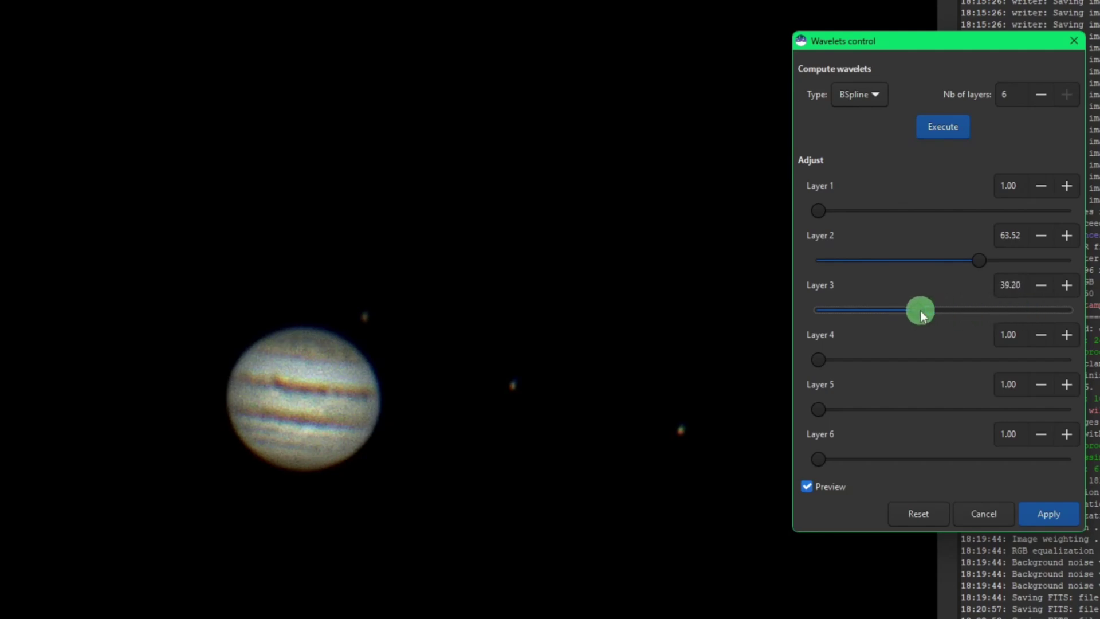
pyautogui.moveTo(921, 312); pyautogui.dragTo(900, 311)
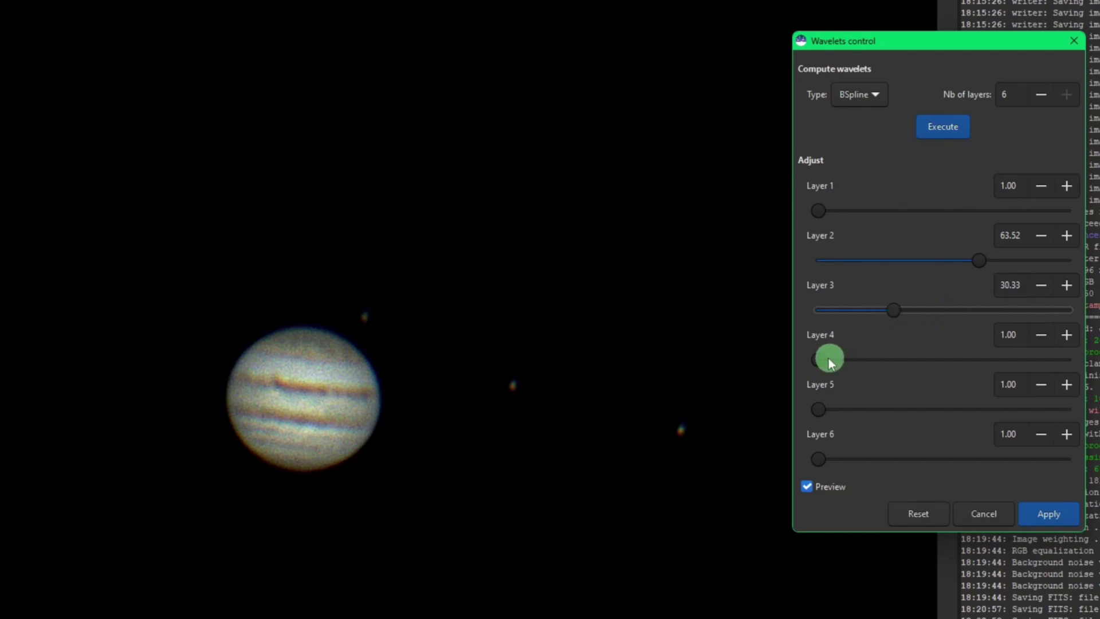
pyautogui.moveTo(822, 361); pyautogui.dragTo(828, 361)
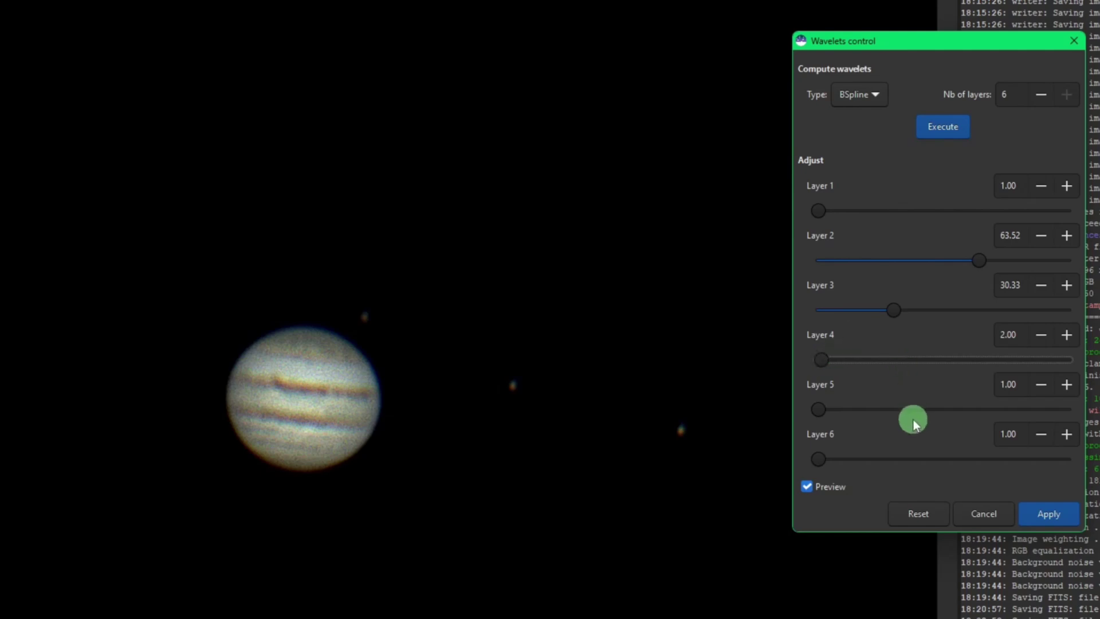
pyautogui.click(1050, 516)
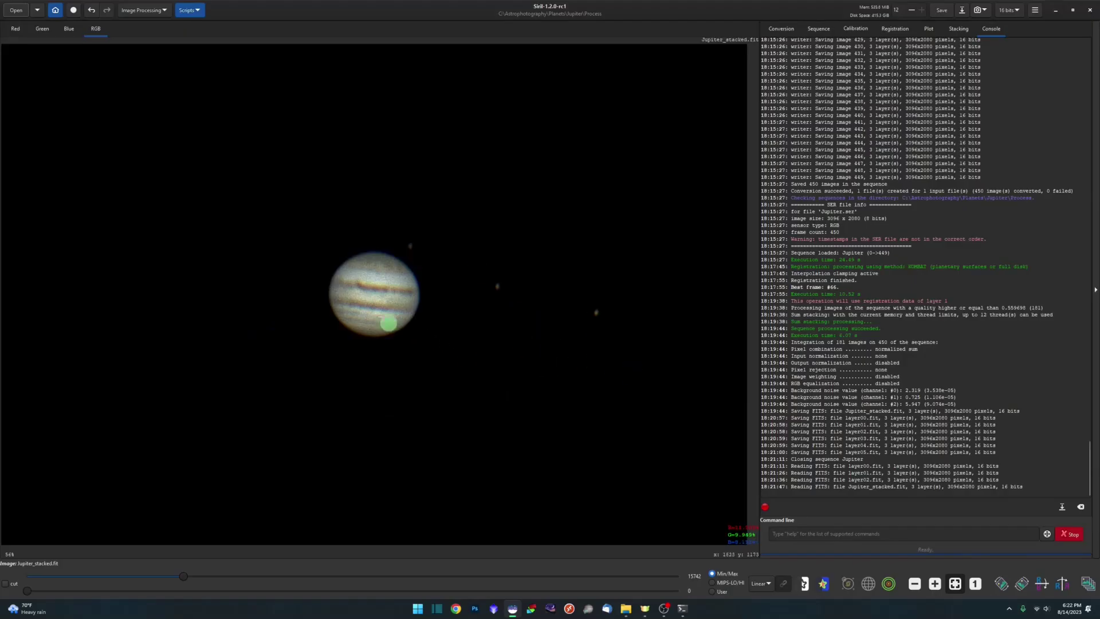
pyautogui.scroll(1, 410, 296)
pyautogui.scroll(1, 412, 299)
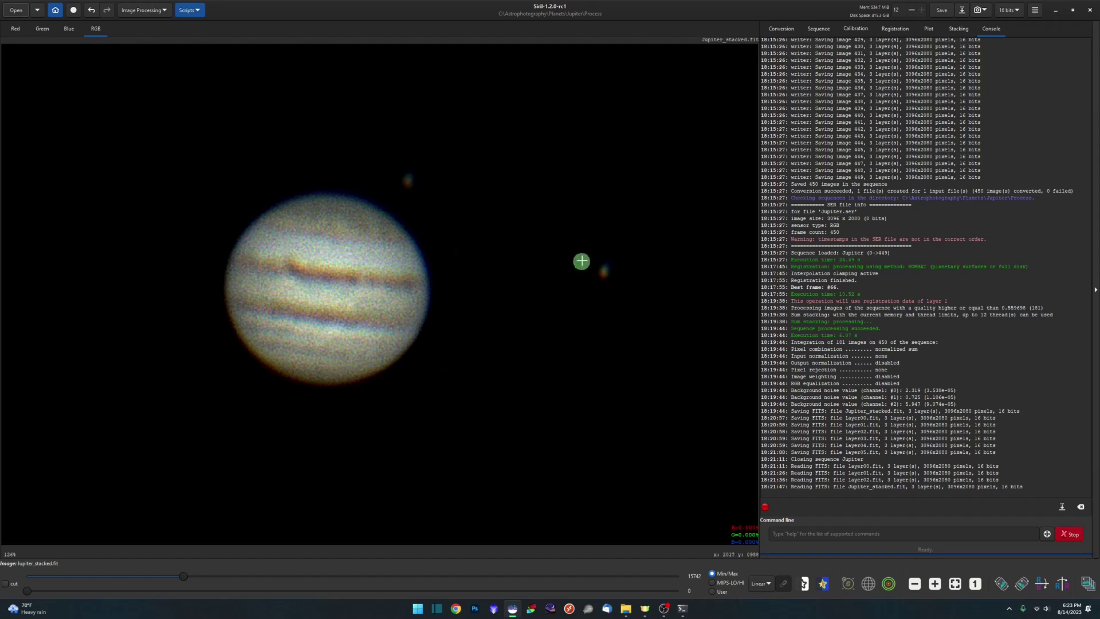
# Step: Run RGB image-pattern alignment using a selection around a moon, then fit the image to the window
pyautogui.moveTo(588, 255); pyautogui.dragTo(620, 285)
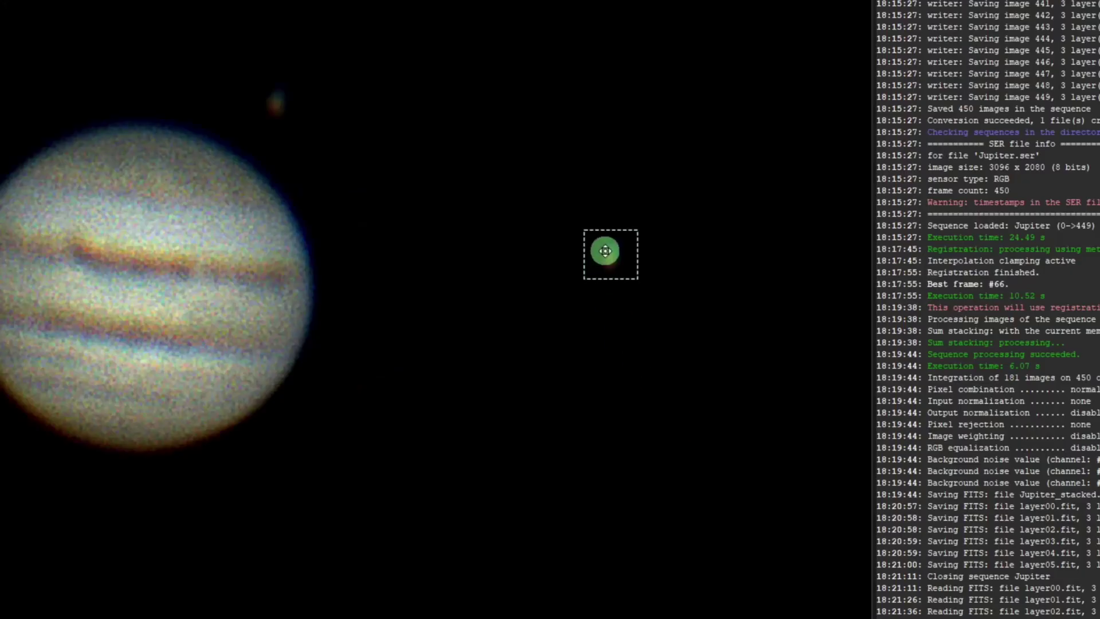
pyautogui.rightClick(606, 251)
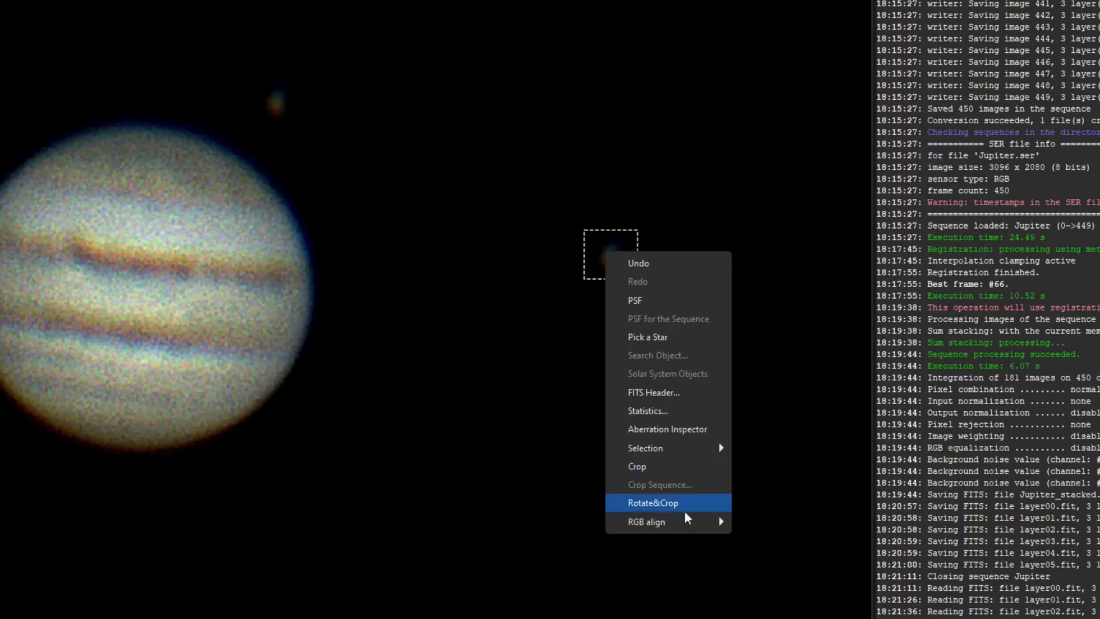
pyautogui.moveTo(666, 521)
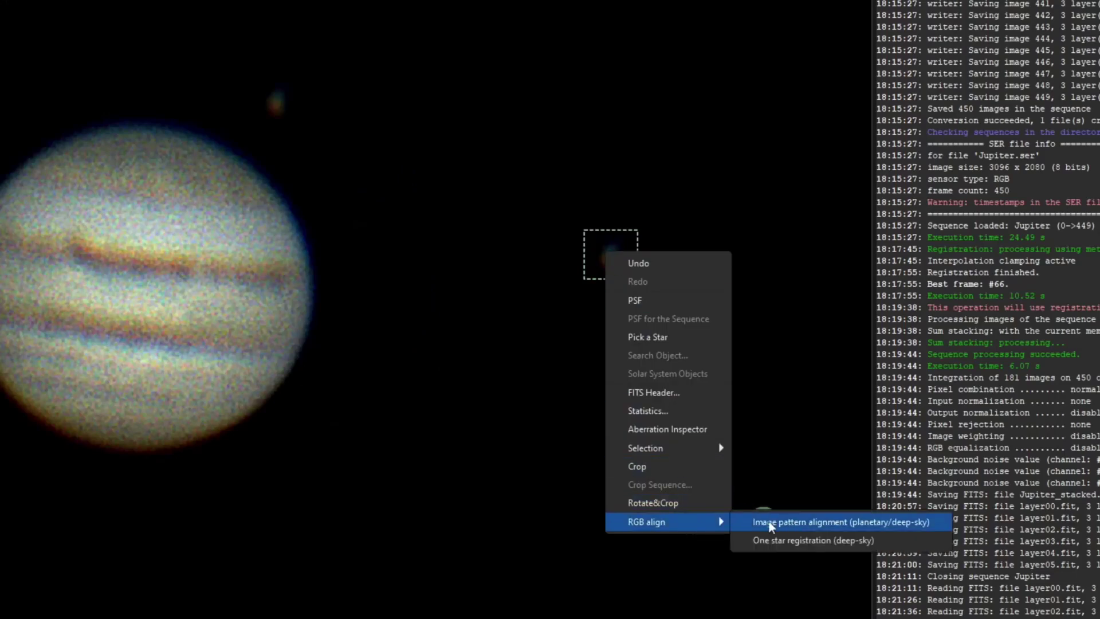
pyautogui.click(881, 522)
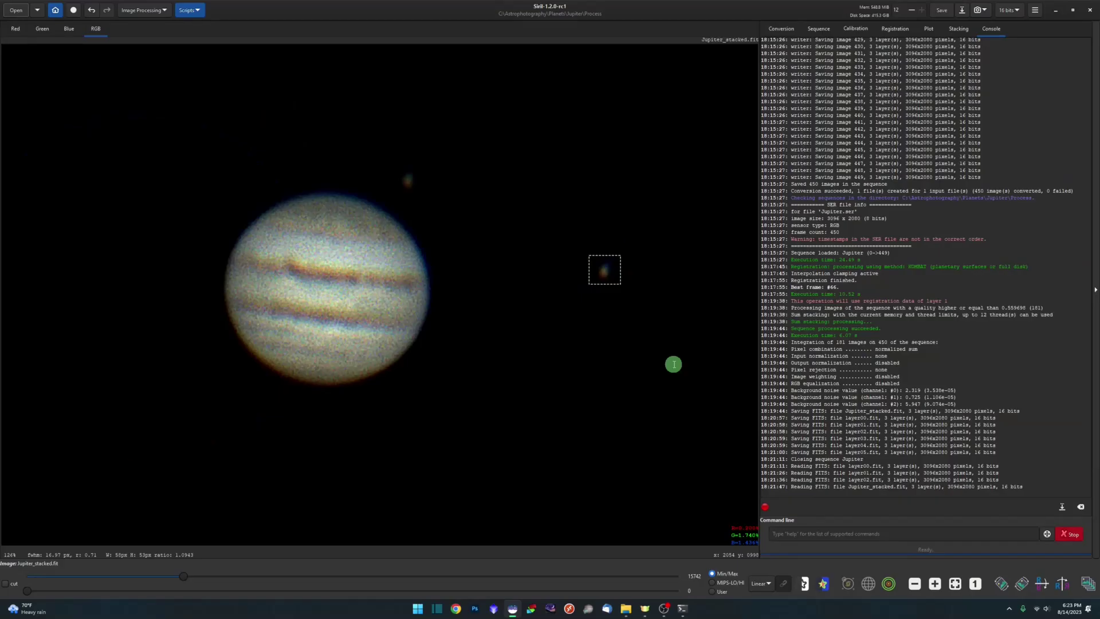
pyautogui.click(629, 296)
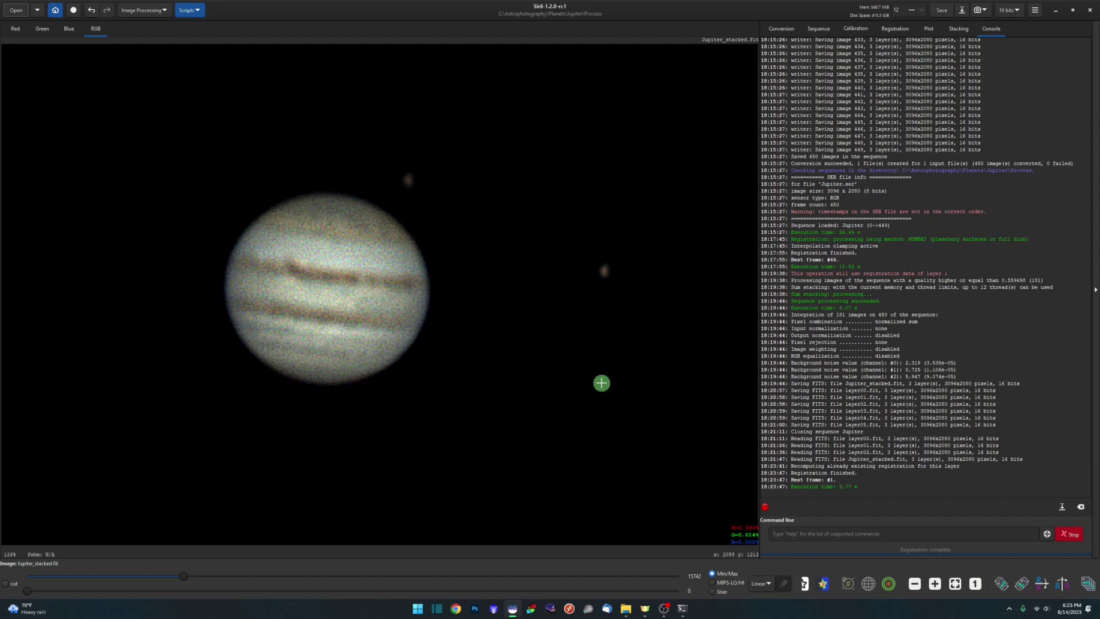
pyautogui.click(955, 583)
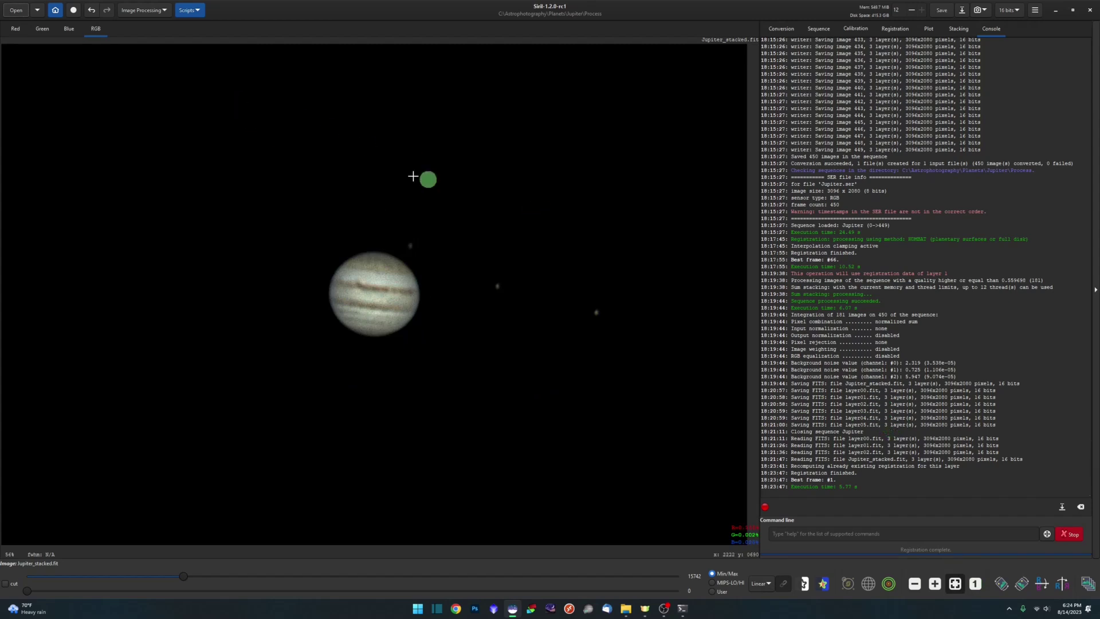
# Step: Colour-calibrate with an empty sky patch as background and Jupiter's disc as white reference
pyautogui.click(164, 11)
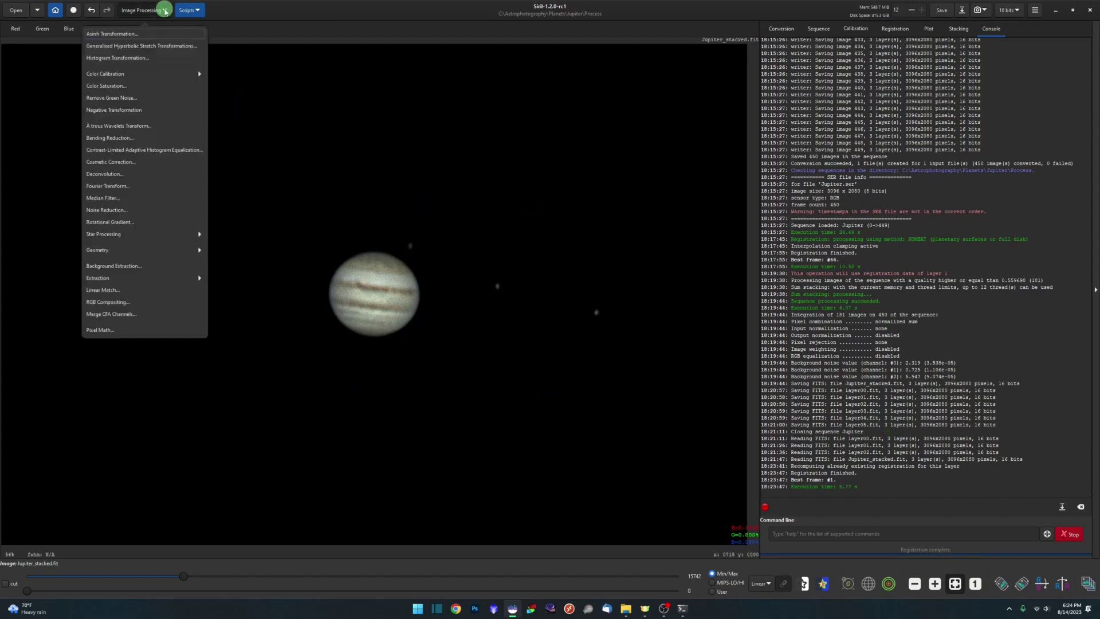
pyautogui.click(202, 122)
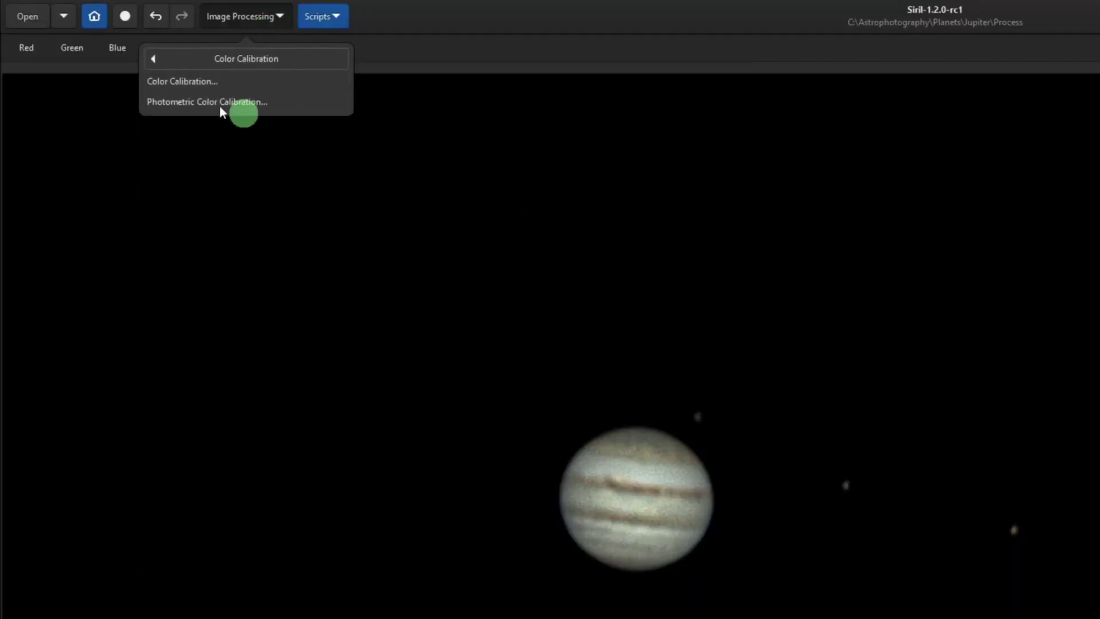
pyautogui.click(192, 84)
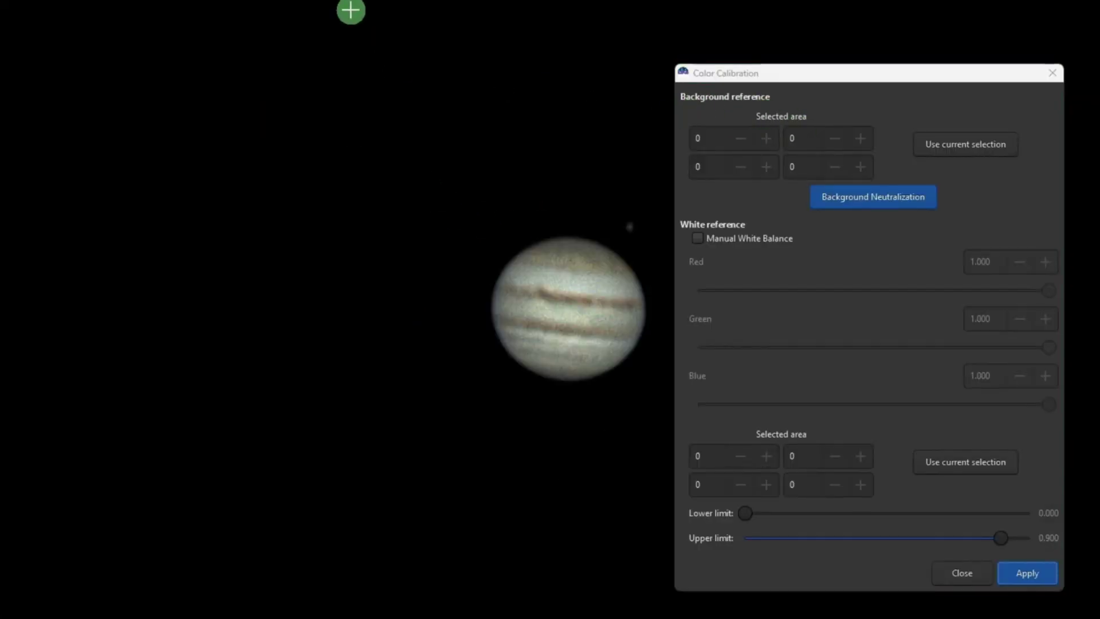
pyautogui.moveTo(350, 11); pyautogui.dragTo(404, 52)
pyautogui.click(933, 151)
pyautogui.click(965, 150)
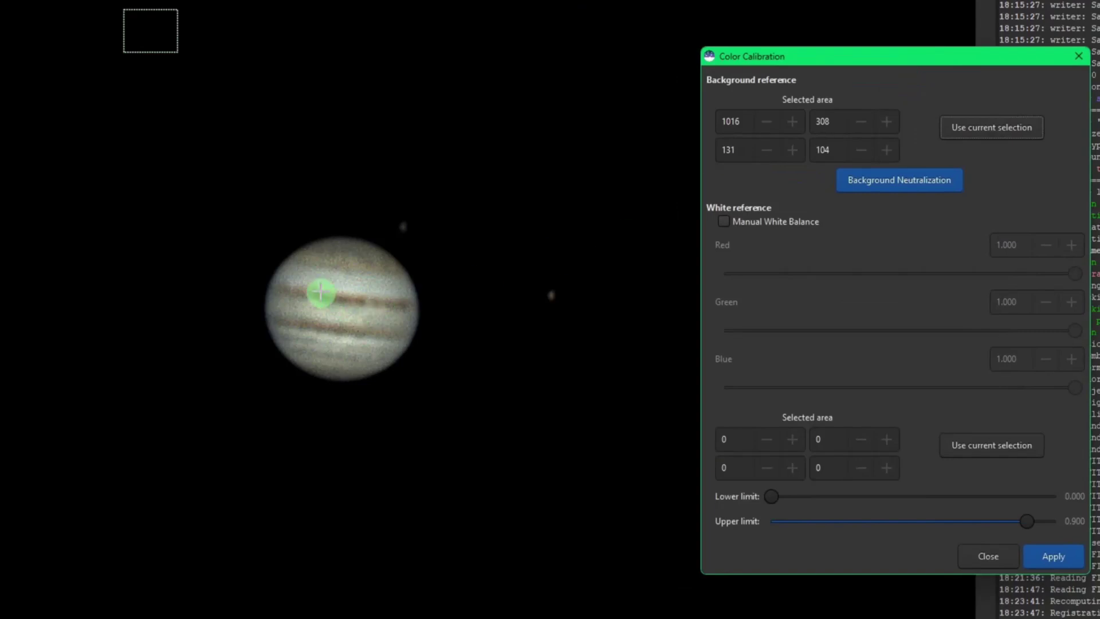
pyautogui.moveTo(305, 259); pyautogui.dragTo(380, 367)
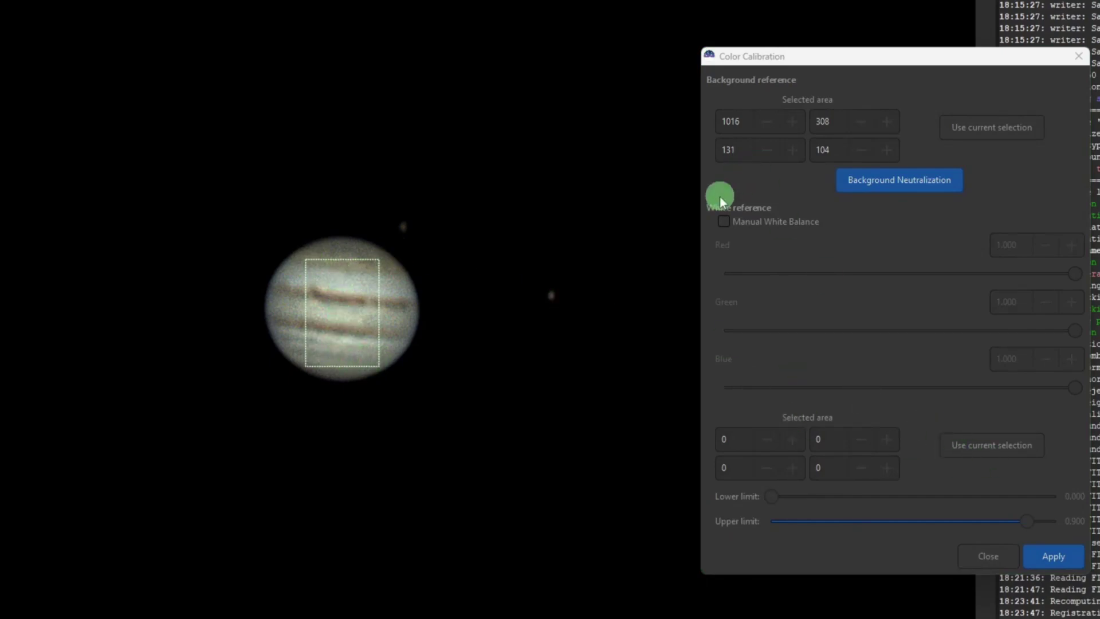
pyautogui.click(1014, 447)
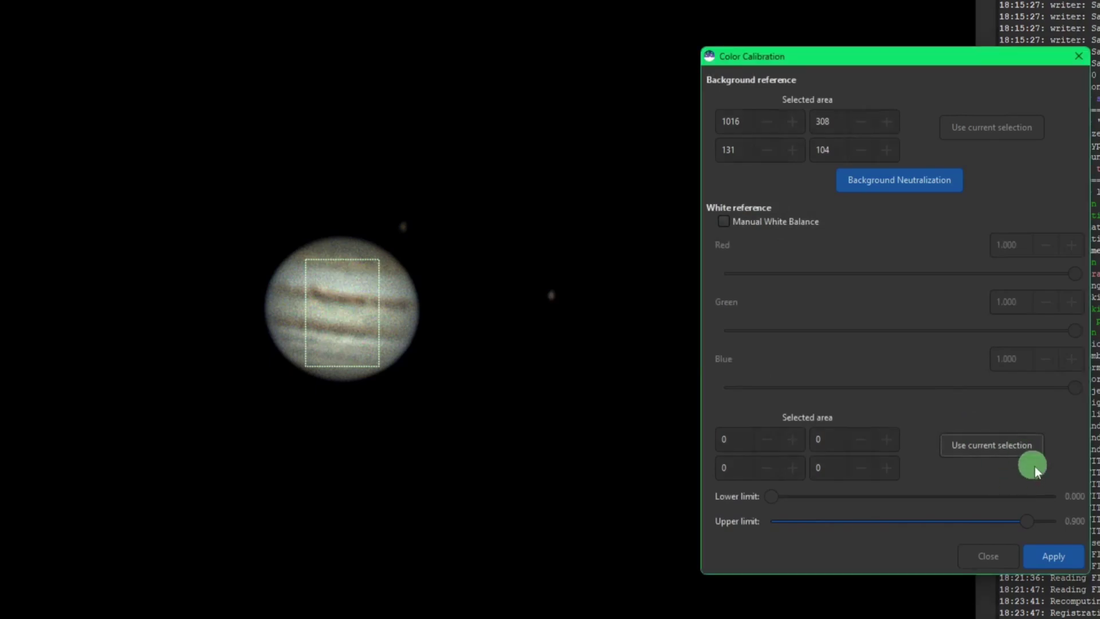
pyautogui.click(1060, 561)
pyautogui.click(995, 556)
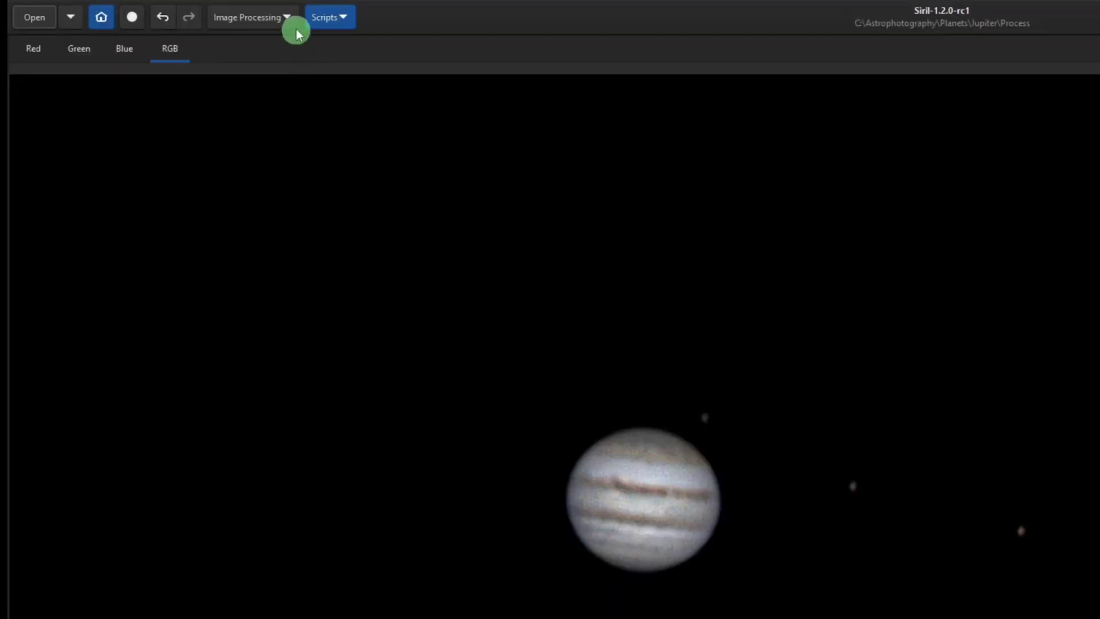
# Step: Apply Remove Green Noise (average neutral, preserve lightness) to the Jupiter image
pyautogui.click(286, 19)
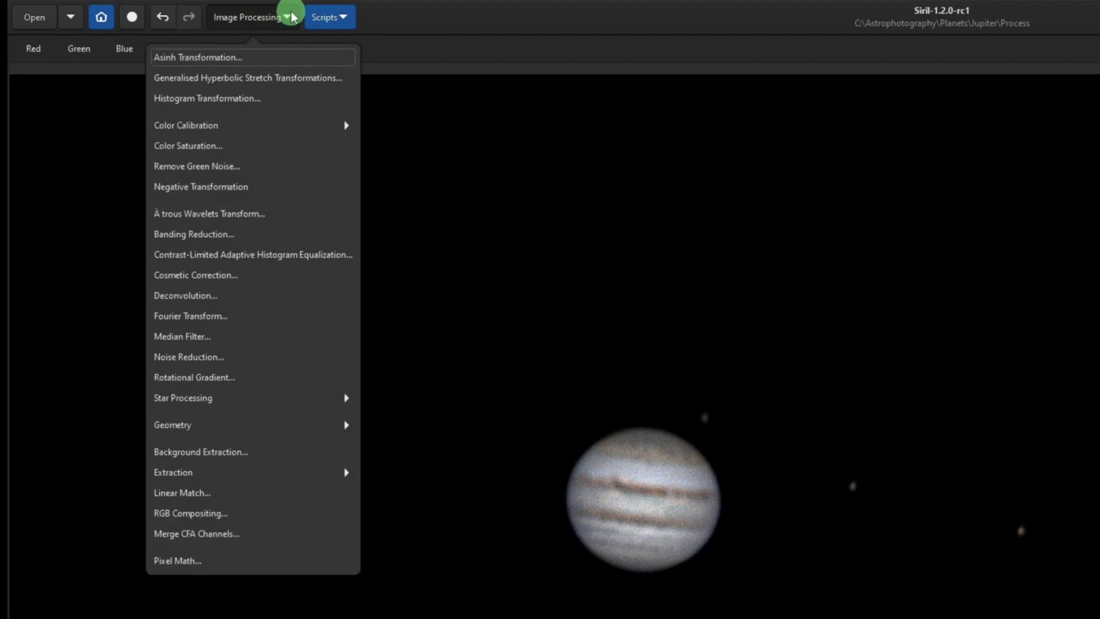
pyautogui.click(255, 165)
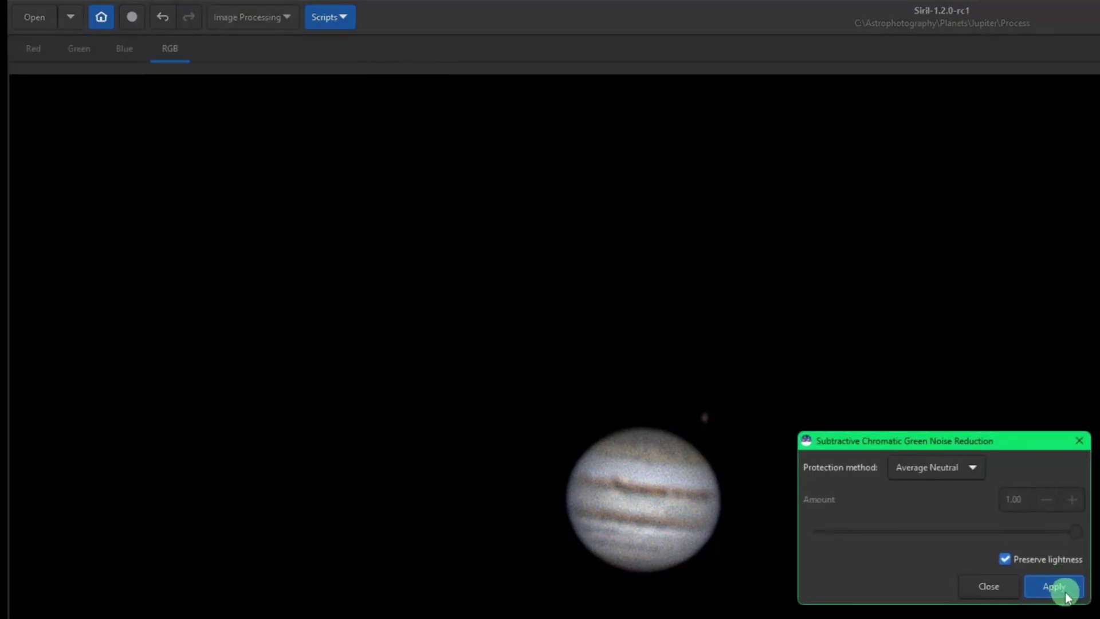
pyautogui.click(1065, 594)
pyautogui.click(1064, 592)
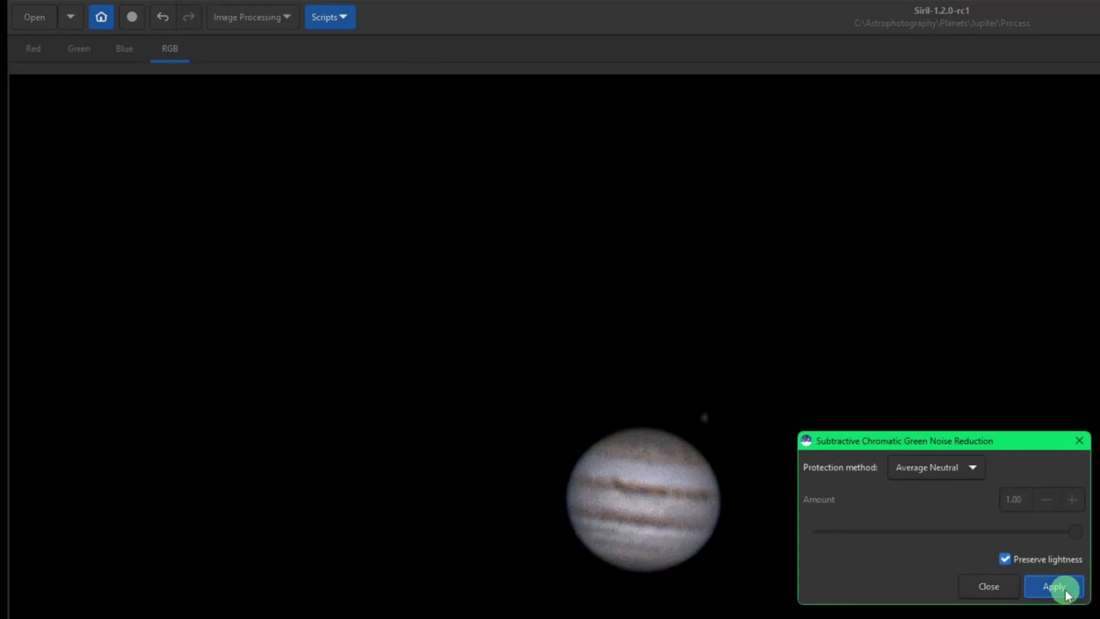
pyautogui.click(992, 592)
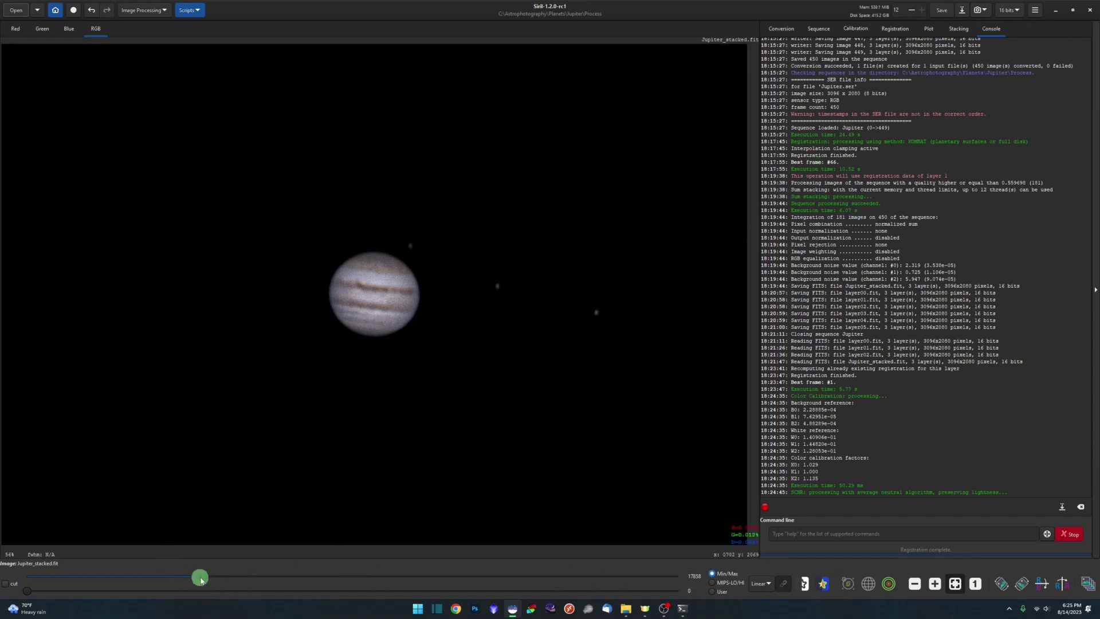
# Step: Retune the display white level so Jupiter's bands show clearly, ready for further processing
pyautogui.moveTo(203, 576); pyautogui.dragTo(777, 566)
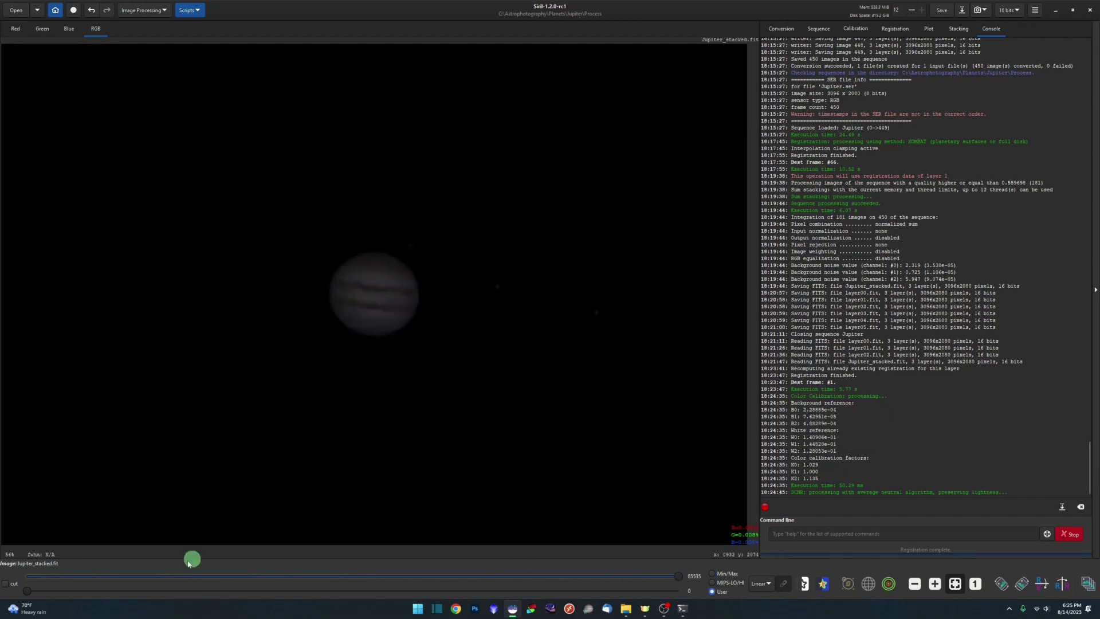
pyautogui.click(163, 577)
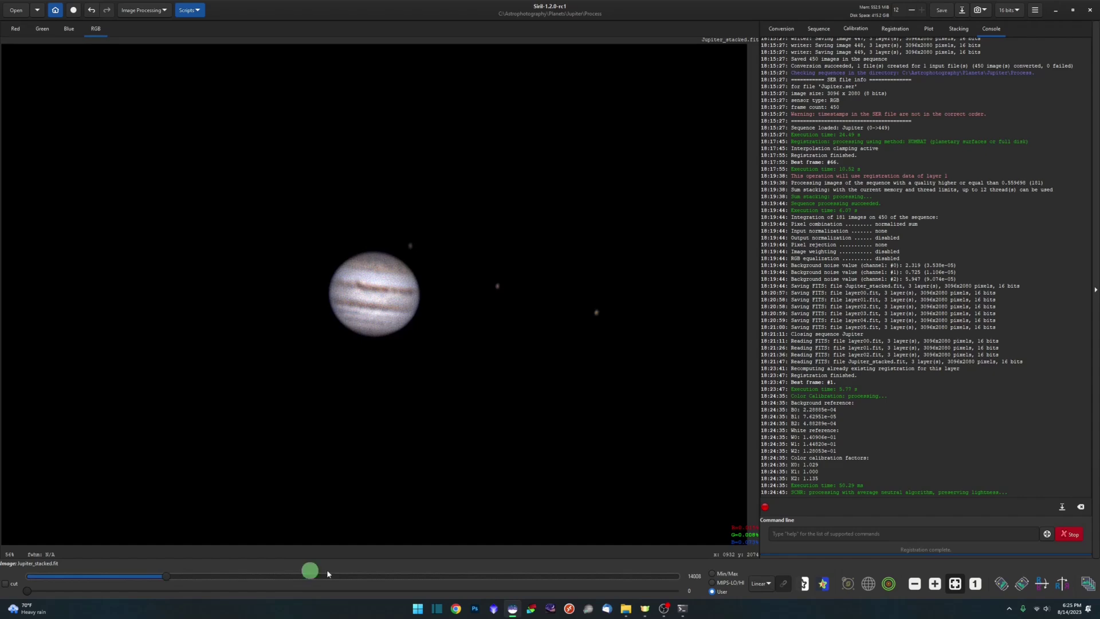
pyautogui.moveTo(163, 578); pyautogui.dragTo(722, 582)
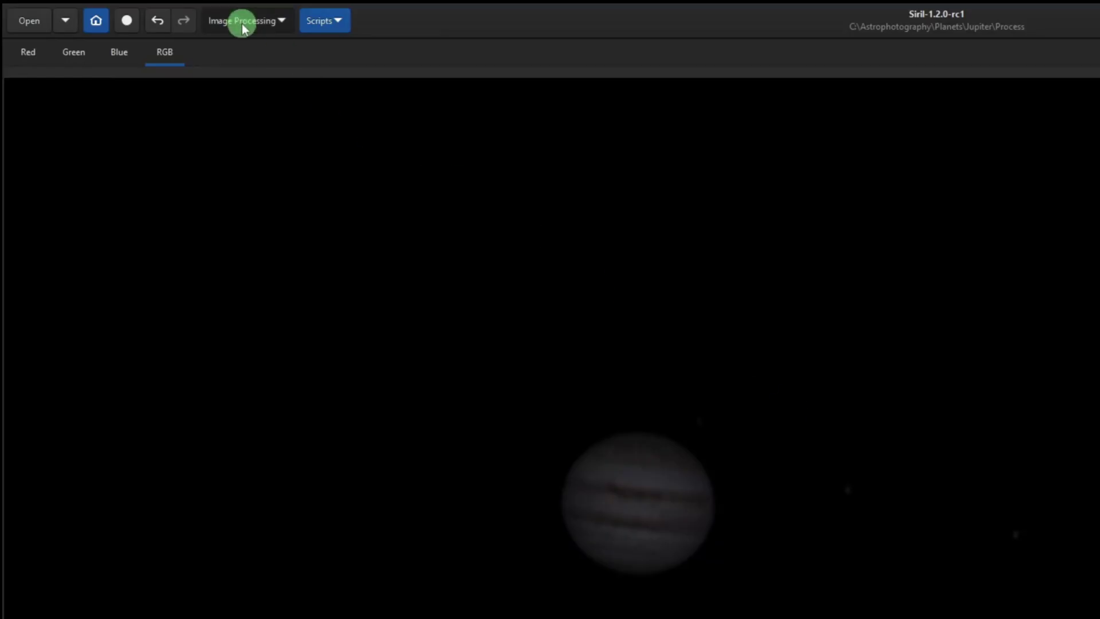
pyautogui.click(243, 28)
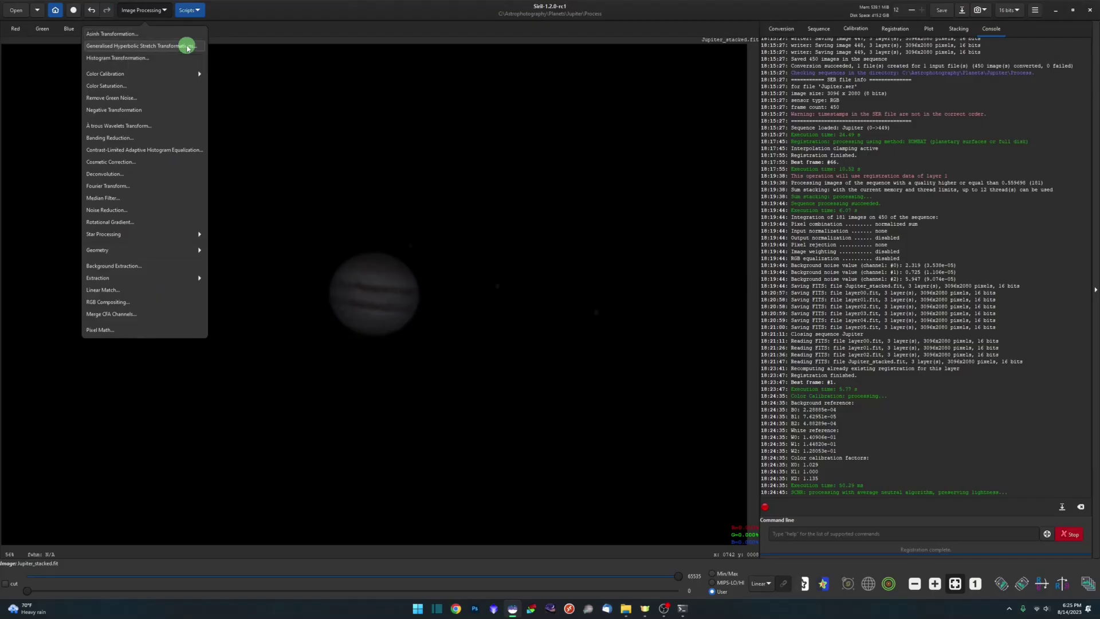
# Step: Start the generalised hyperbolic stretch on Jupiter and apply two small initial stretch factors
pyautogui.click(187, 47)
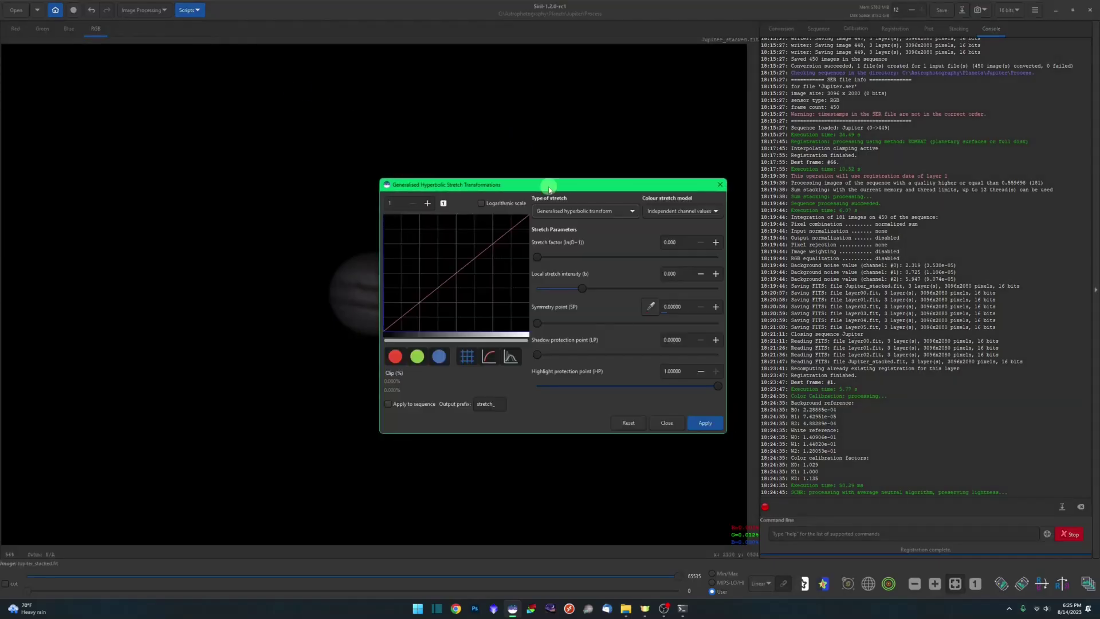
pyautogui.moveTo(550, 186); pyautogui.dragTo(823, 111)
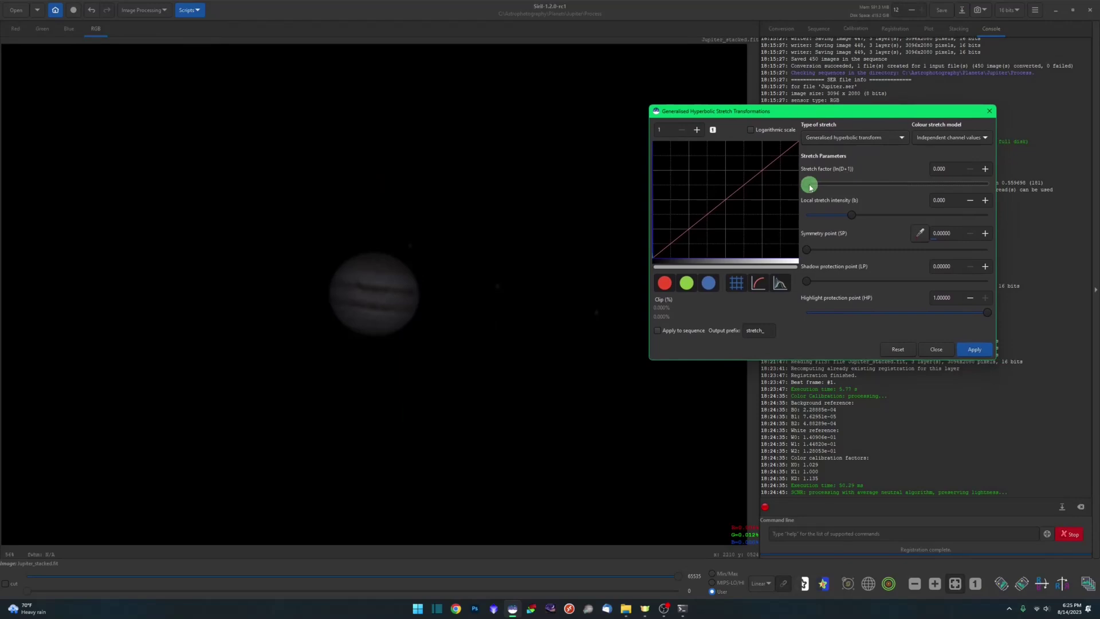
pyautogui.moveTo(809, 187); pyautogui.dragTo(825, 184)
pyautogui.click(974, 349)
pyautogui.moveTo(805, 185); pyautogui.dragTo(812, 184)
pyautogui.click(968, 349)
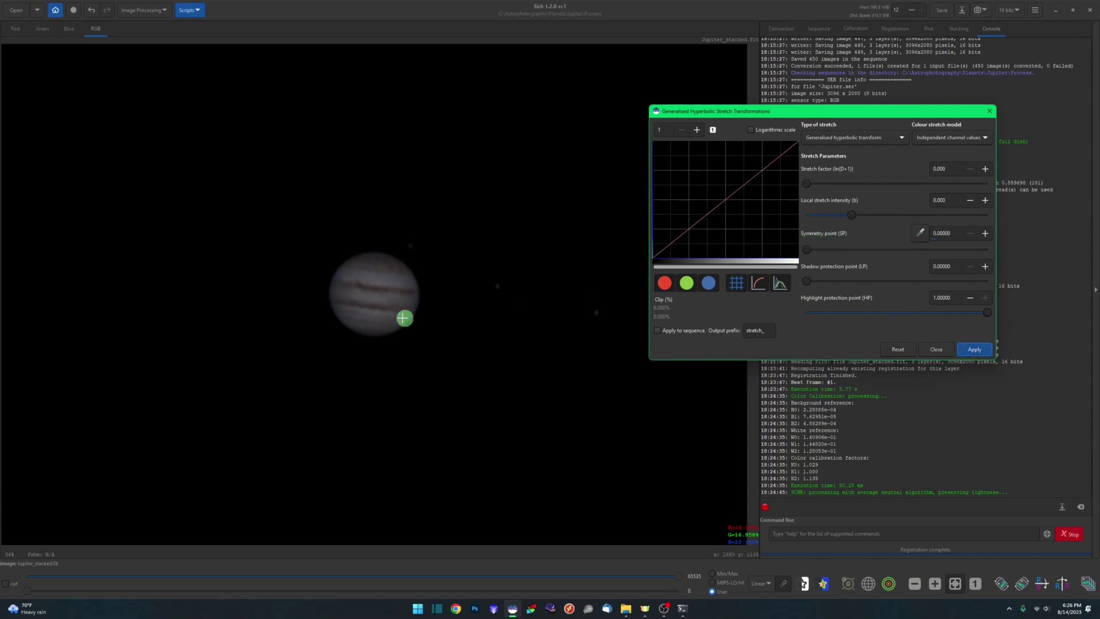
# Step: Set the symmetry point from a patch on Jupiter's bands, stretch factor about 0.8 with higher local intensity, and apply
pyautogui.moveTo(361, 282); pyautogui.dragTo(374, 294)
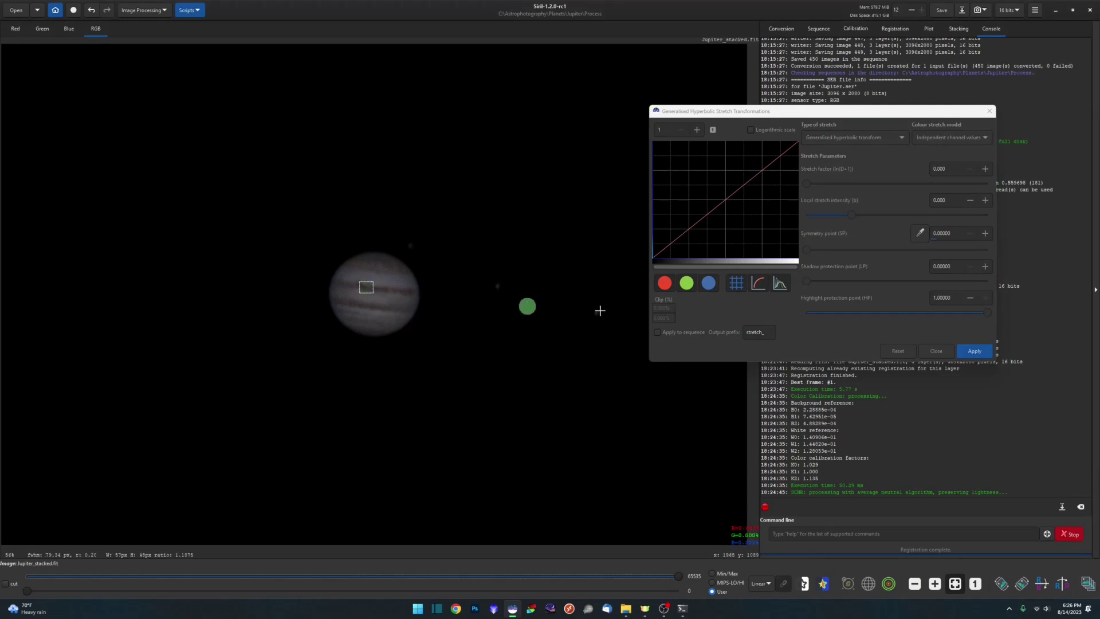
pyautogui.click(920, 233)
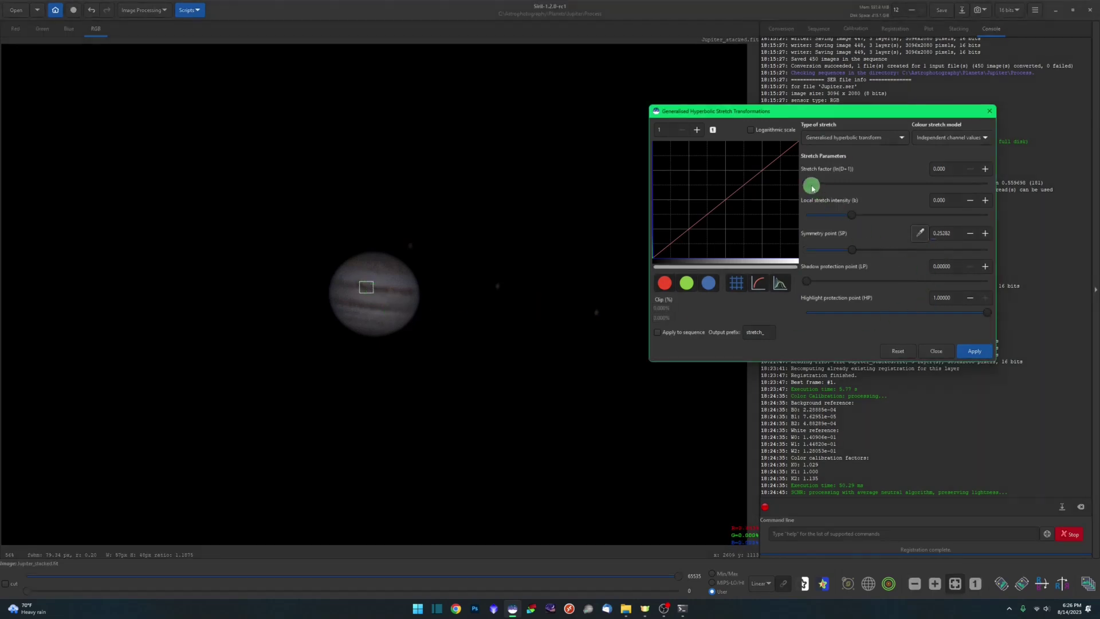
pyautogui.moveTo(808, 185); pyautogui.dragTo(824, 191)
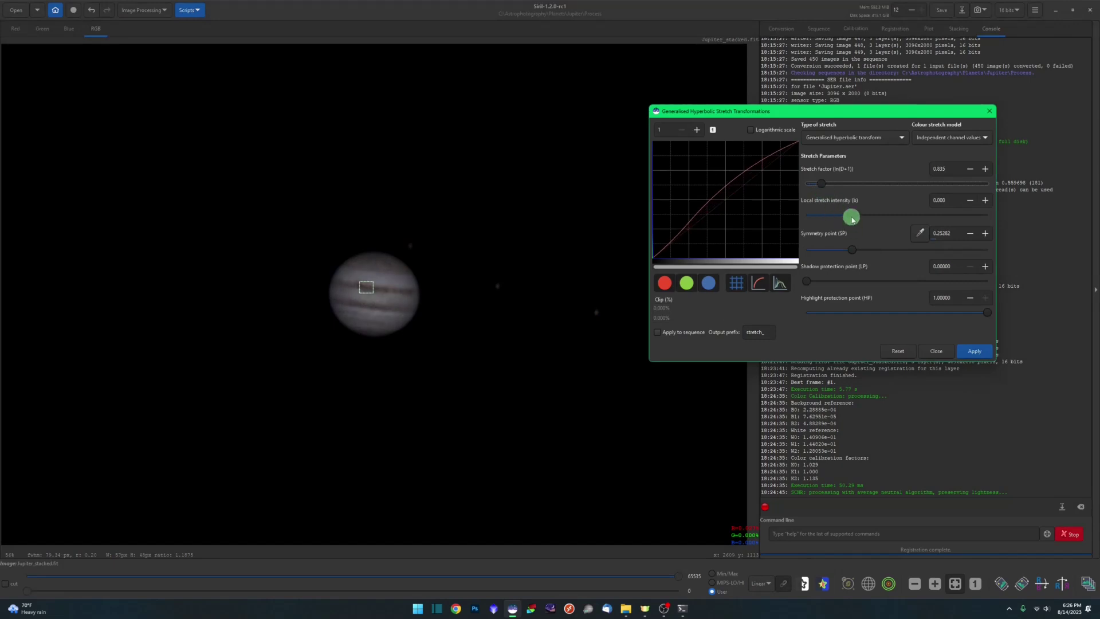
pyautogui.moveTo(853, 216); pyautogui.dragTo(858, 217)
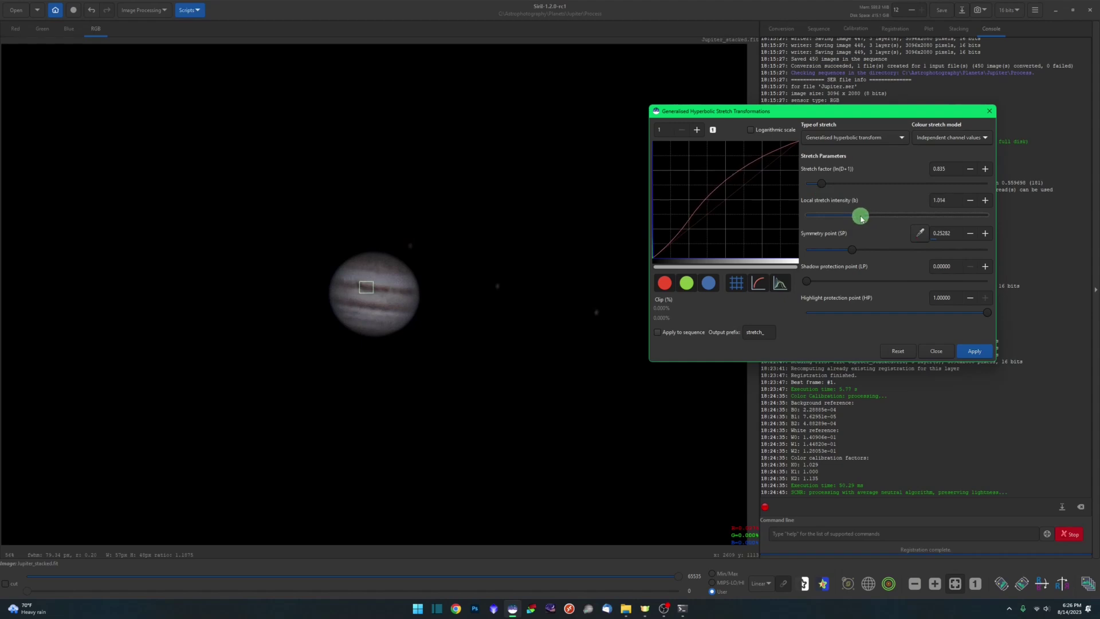
pyautogui.click(972, 350)
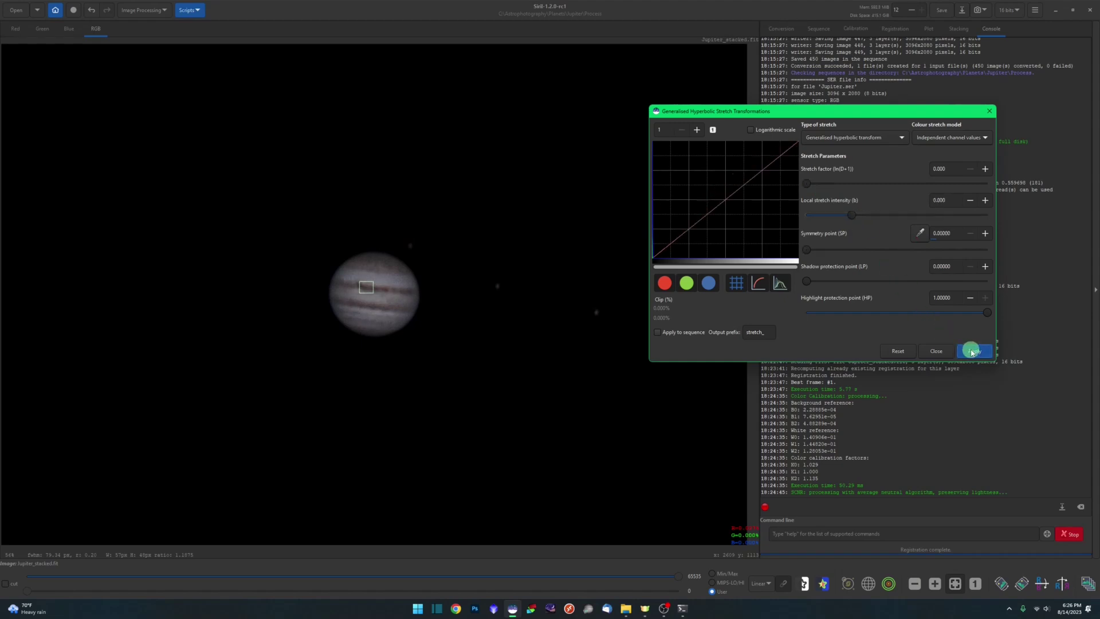
# Step: Set a new symmetry point, raise the stretch factor to about 1.07, apply and close the stretch
pyautogui.click(365, 319)
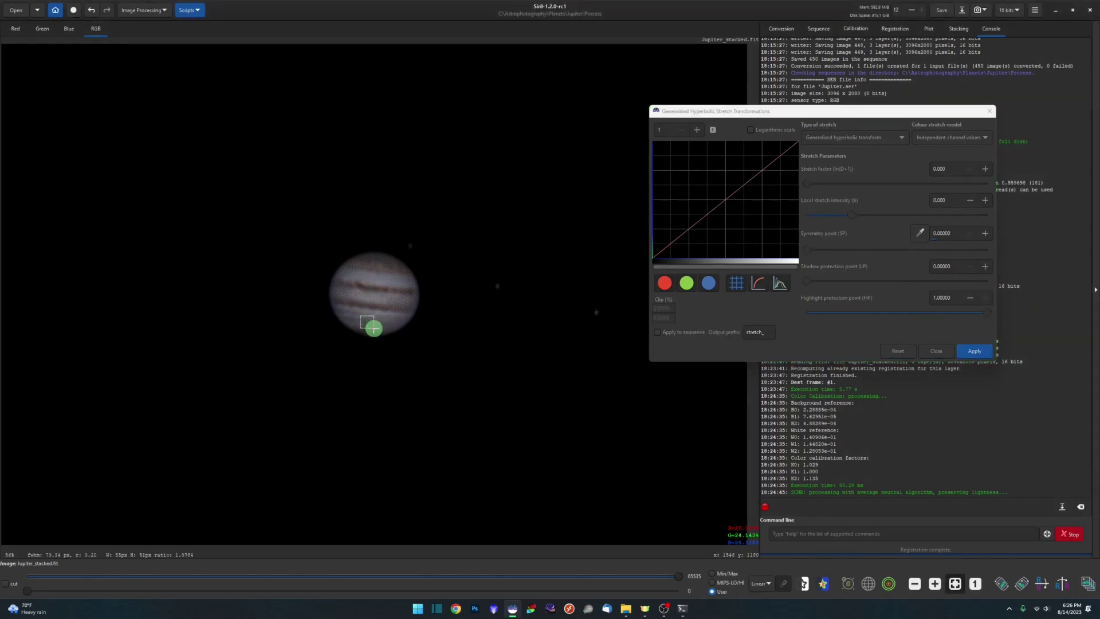
pyautogui.click(919, 233)
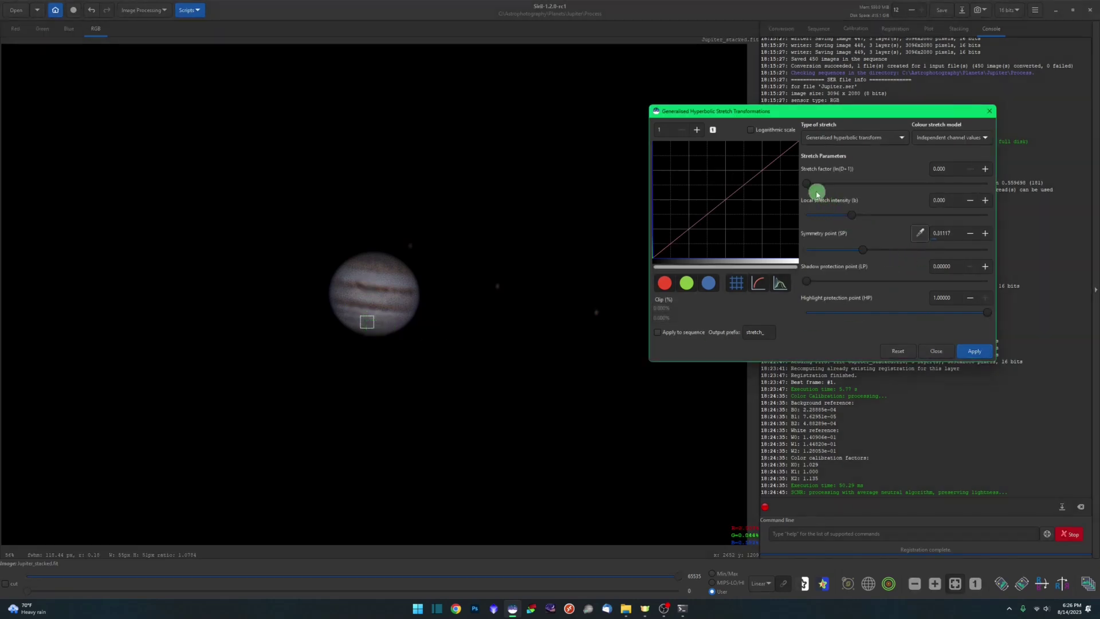
pyautogui.moveTo(814, 191); pyautogui.dragTo(817, 190)
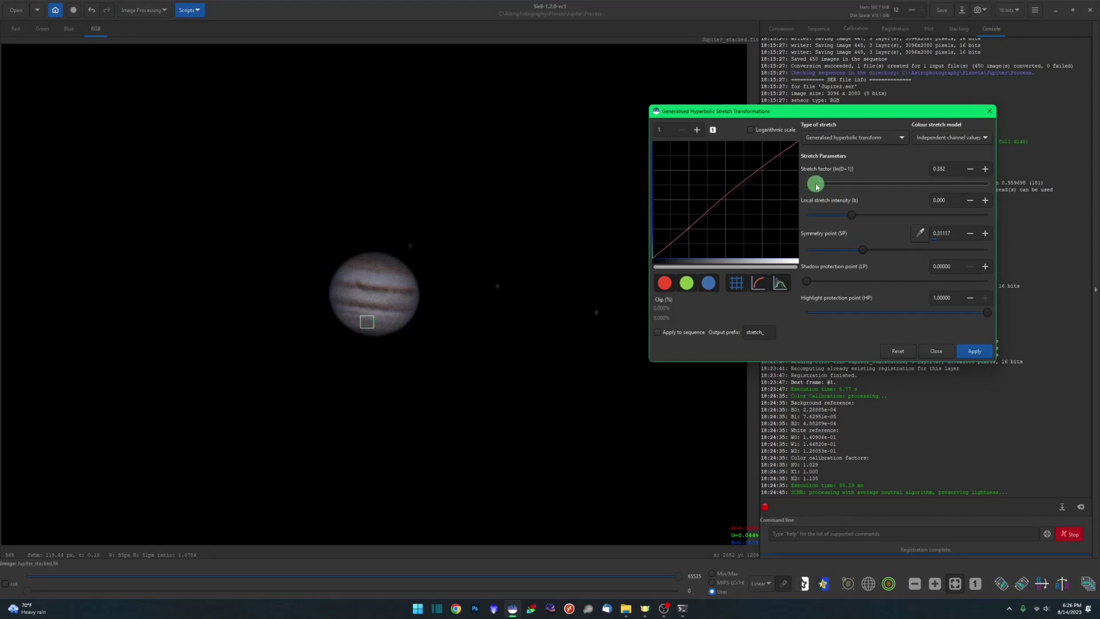
pyautogui.moveTo(815, 184); pyautogui.dragTo(826, 190)
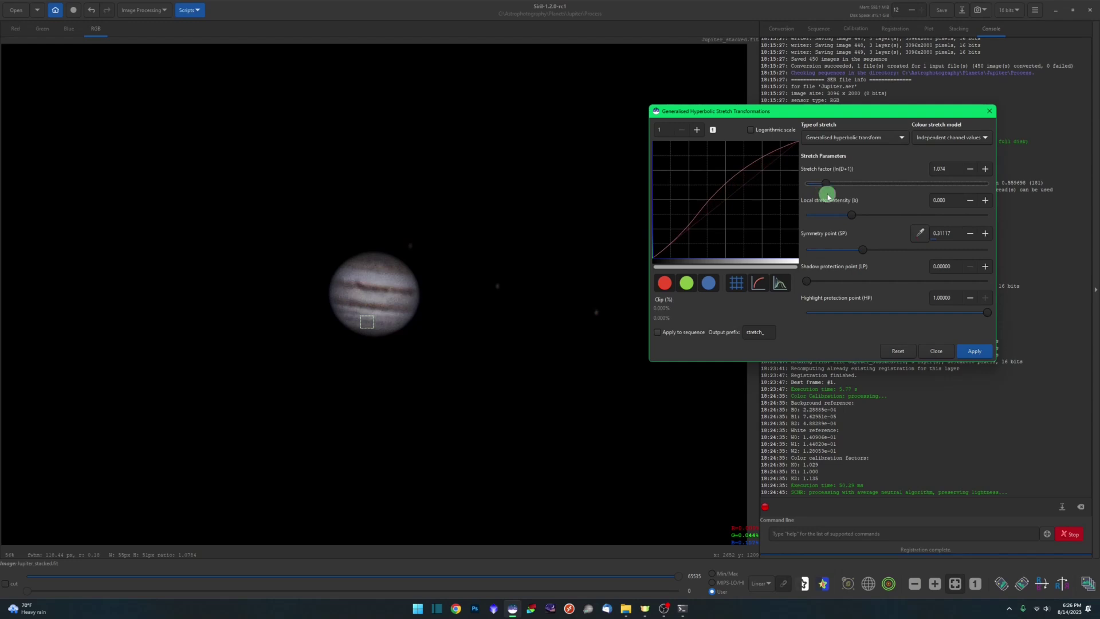
pyautogui.click(975, 351)
pyautogui.click(940, 351)
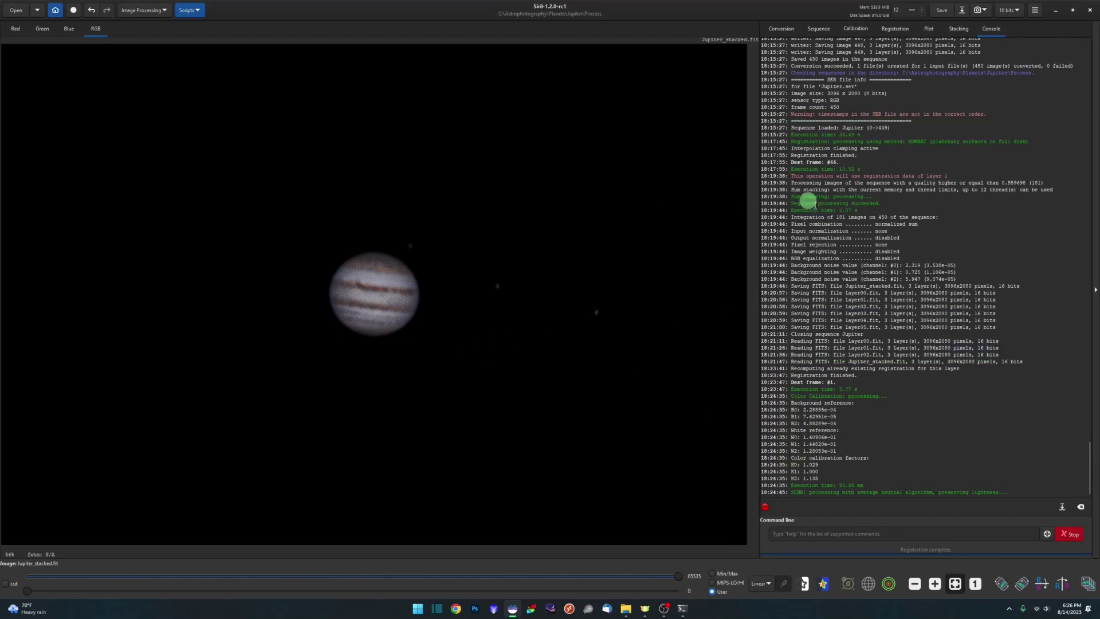
# Step: Save the image as Jupiter_stacked.tif, a 16-bit unsigned TIFF, in the Process folder
pyautogui.click(962, 10)
pyautogui.click(727, 443)
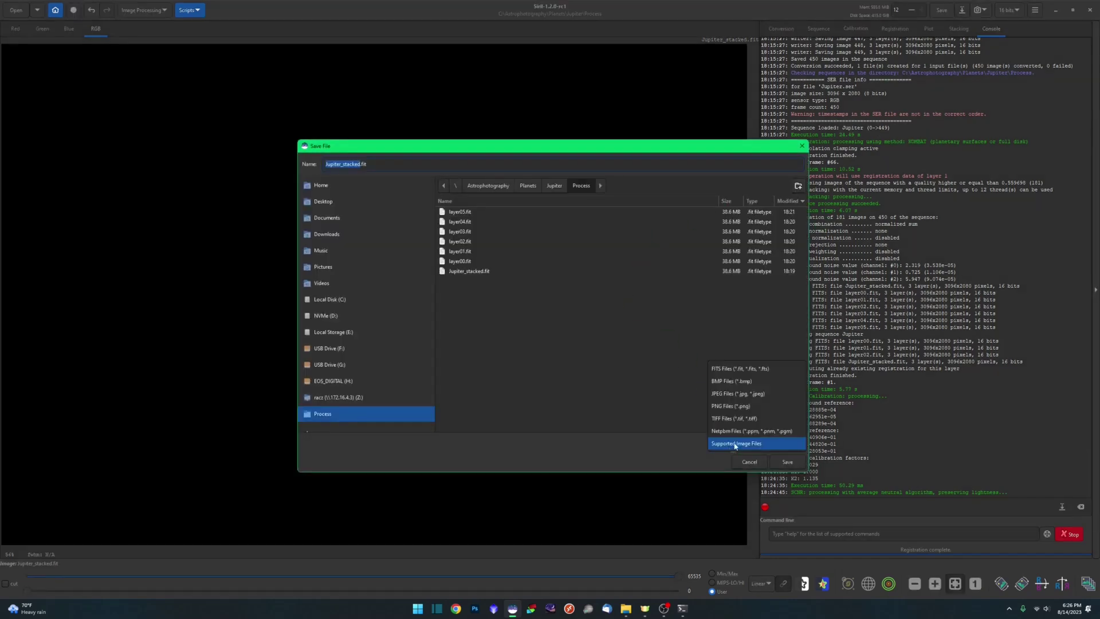
pyautogui.click(737, 417)
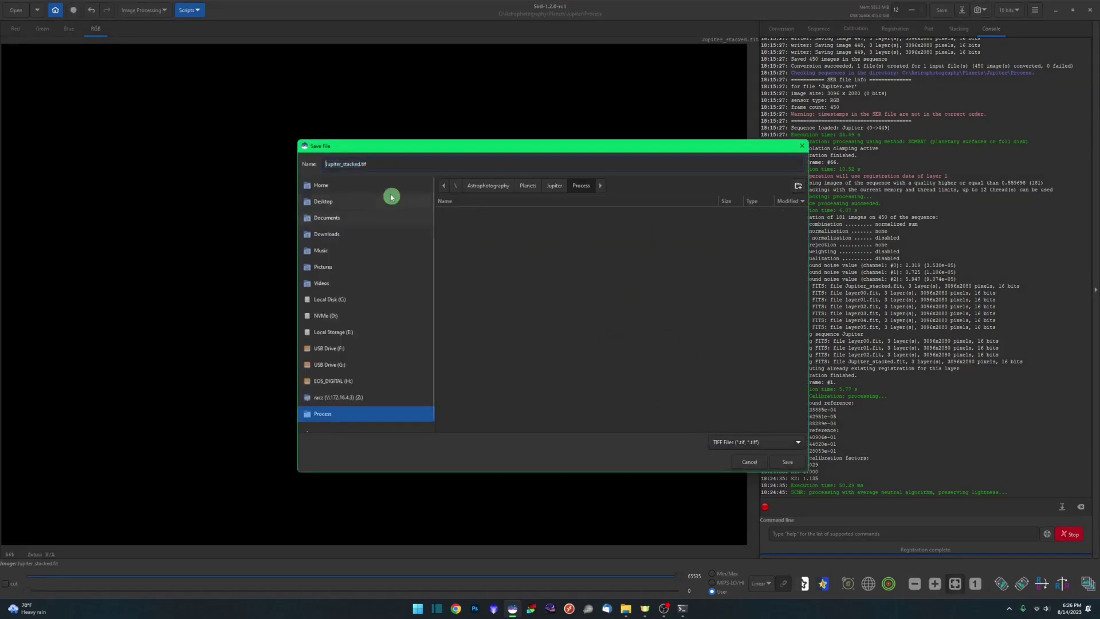
pyautogui.click(370, 164)
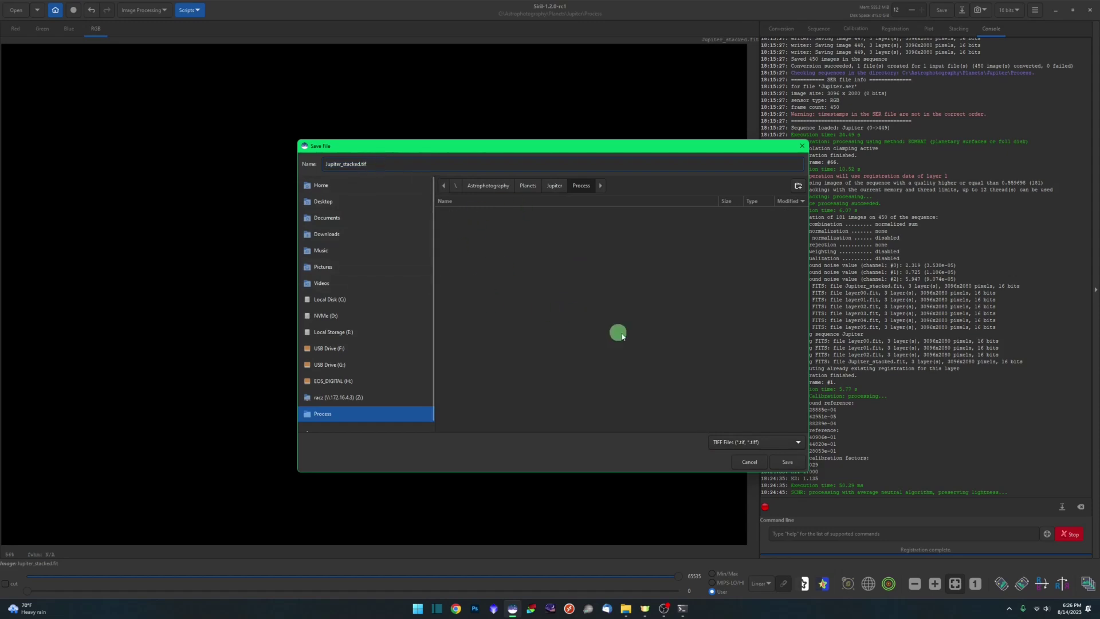
pyautogui.click(792, 463)
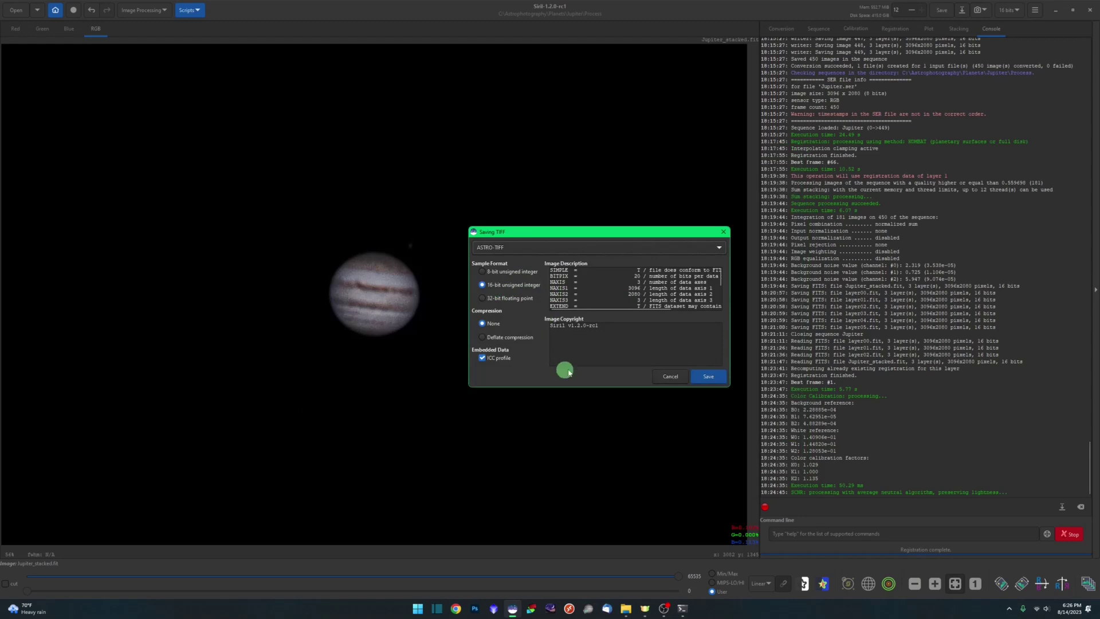
pyautogui.click(708, 376)
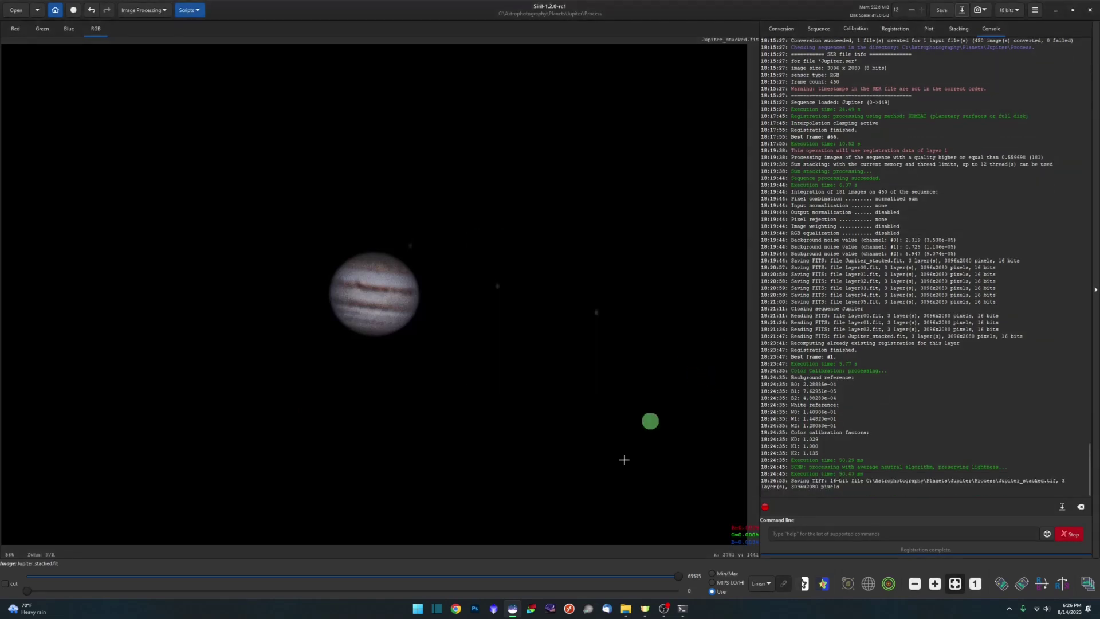
# Step: Select Jupiter_stacked.tif in the Process folder and load it in Photoshop
pyautogui.click(626, 608)
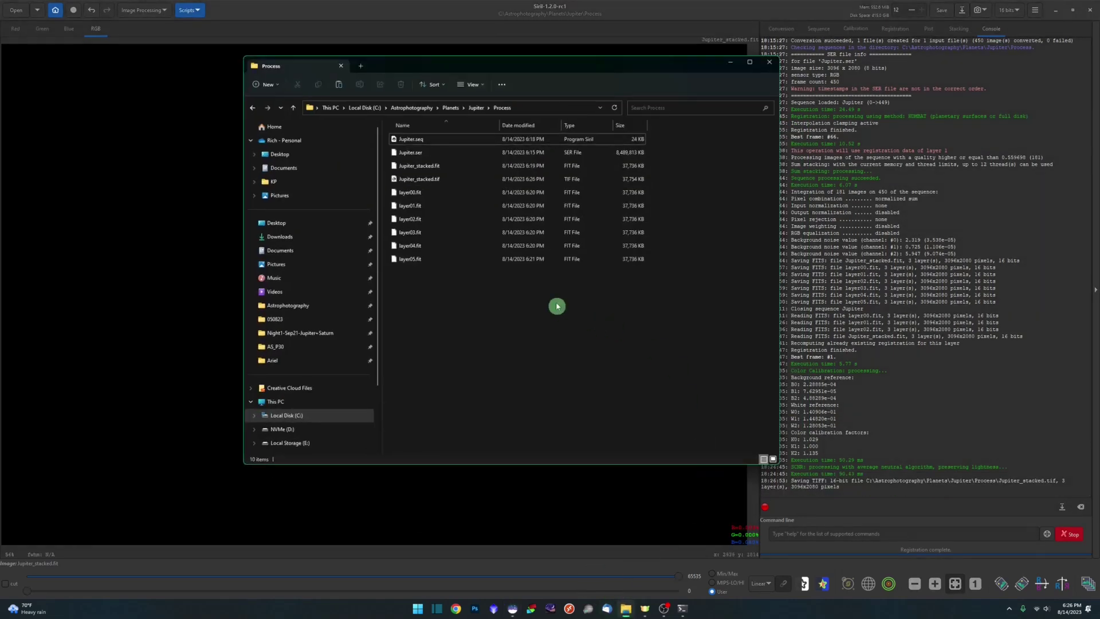
pyautogui.click(456, 179)
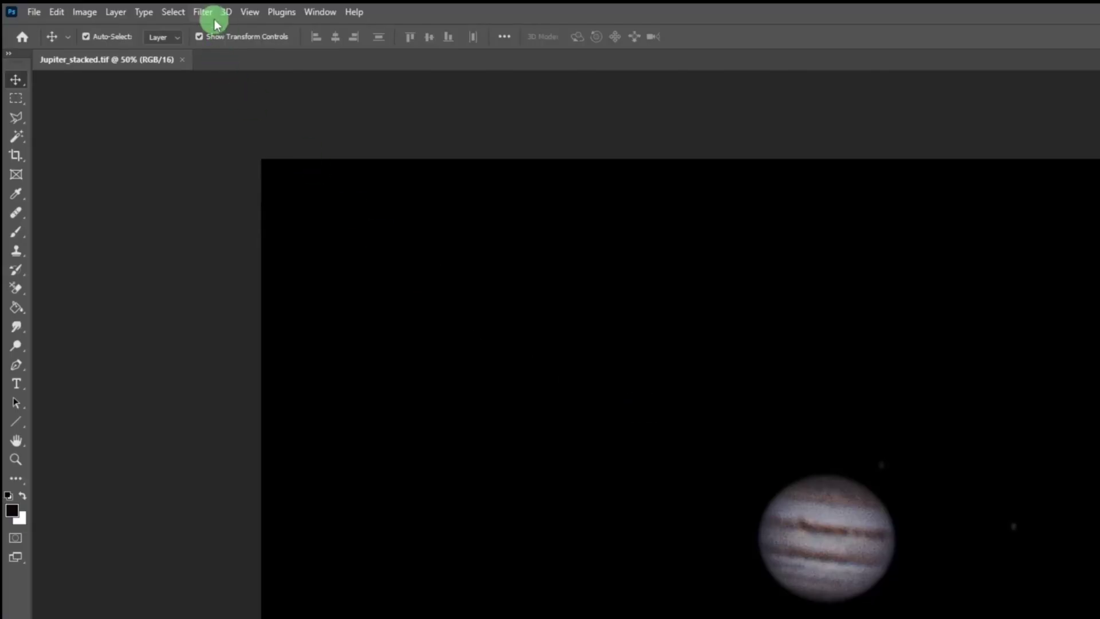
pyautogui.click(203, 12)
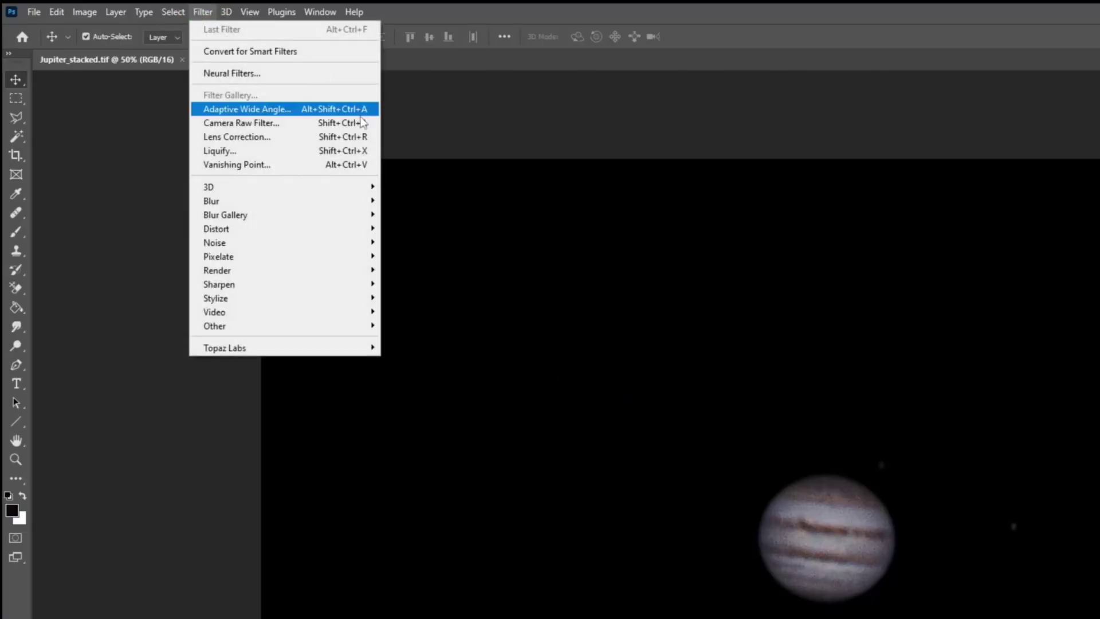
# Step: In the Camera Raw filter's Basic panel, lower Contrast and lift Shadows to +9
pyautogui.click(282, 123)
pyautogui.click(916, 91)
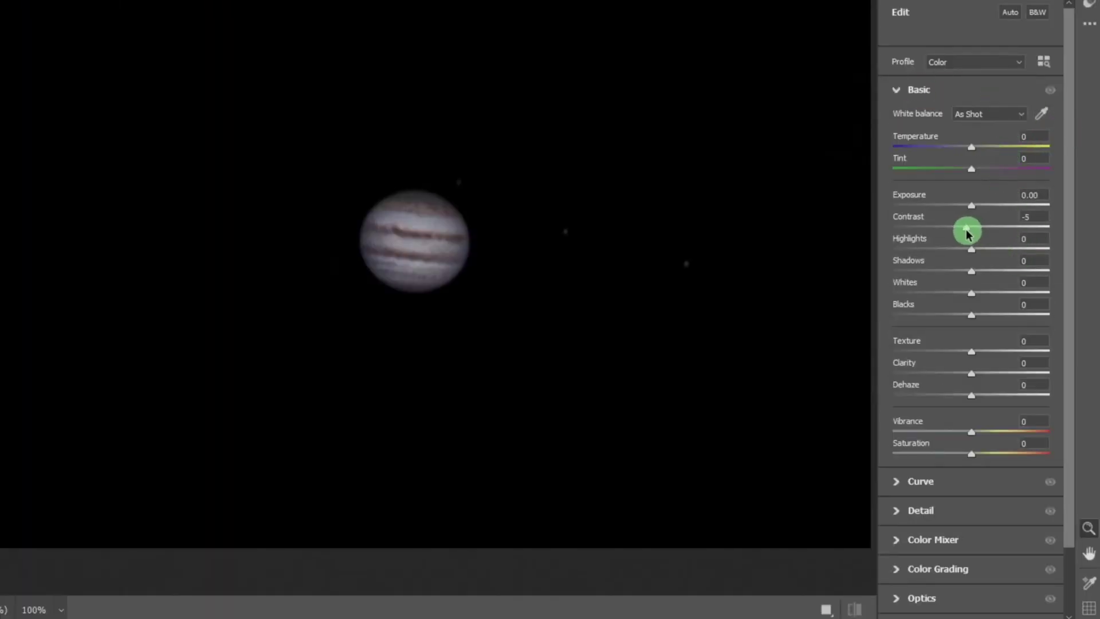
pyautogui.moveTo(967, 233)
pyautogui.mouseDown()
pyautogui.moveTo(958, 229)
pyautogui.moveTo(978, 258)
pyautogui.mouseUp()
pyautogui.click(972, 272)
pyautogui.moveTo(972, 274); pyautogui.dragTo(985, 297)
# Step: Pull back Whites, deepen Blacks slightly, add a little Clarity and Texture, then collapse Basic
pyautogui.click(972, 297)
pyautogui.moveTo(972, 315); pyautogui.dragTo(970, 314)
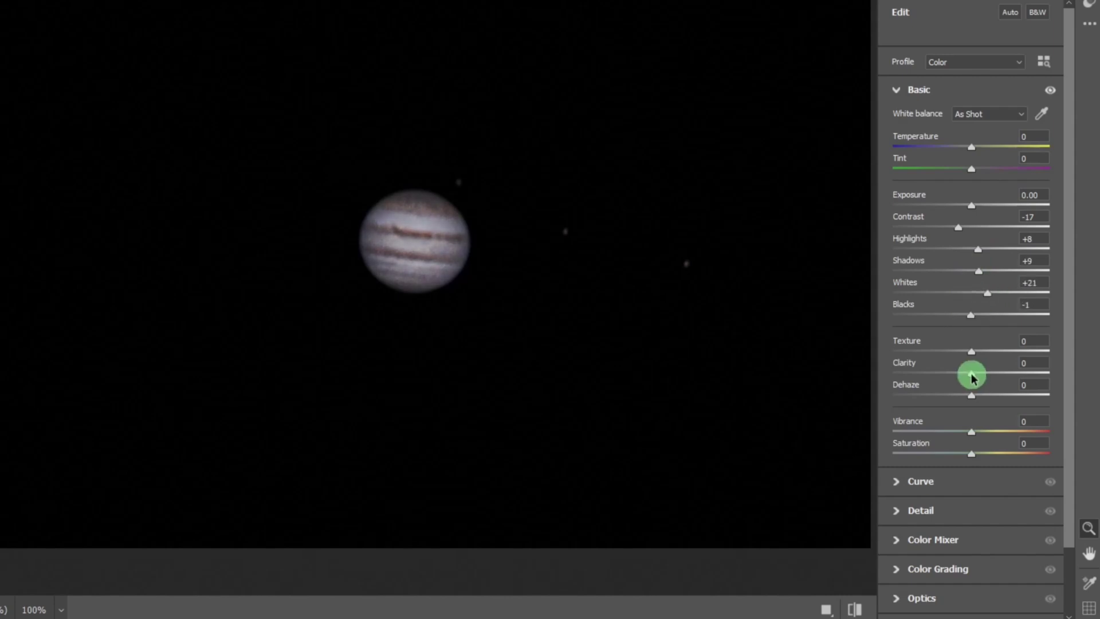
pyautogui.moveTo(974, 377); pyautogui.dragTo(976, 355)
pyautogui.click(905, 90)
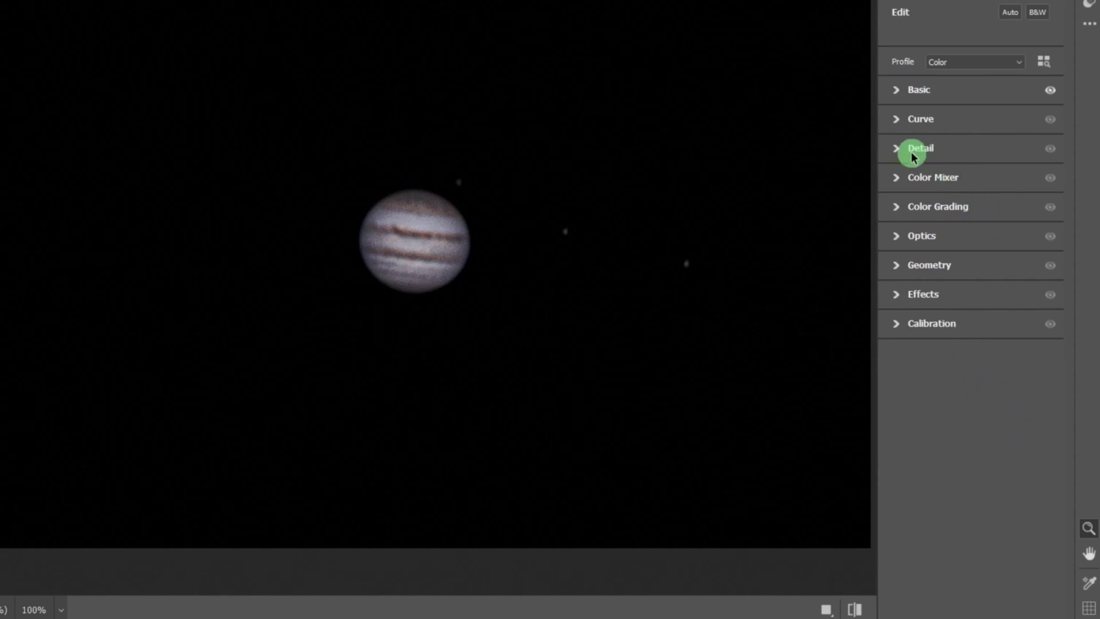
# Step: In the Detail panel, raise Noise Reduction to about 49 on the Jupiter image
pyautogui.click(892, 150)
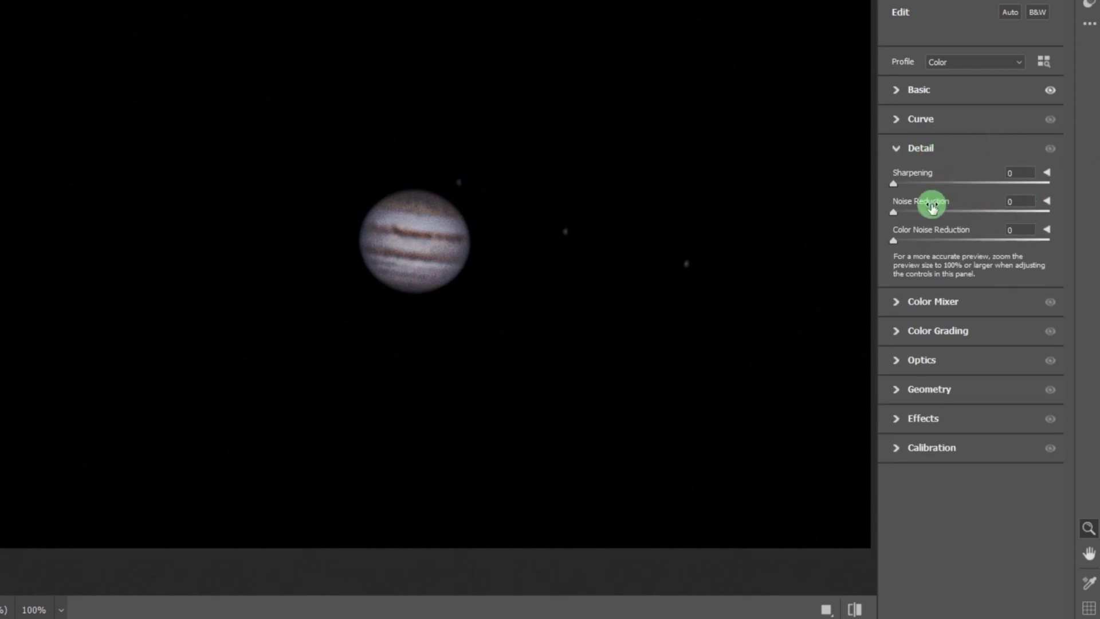
pyautogui.moveTo(895, 217); pyautogui.dragTo(959, 216)
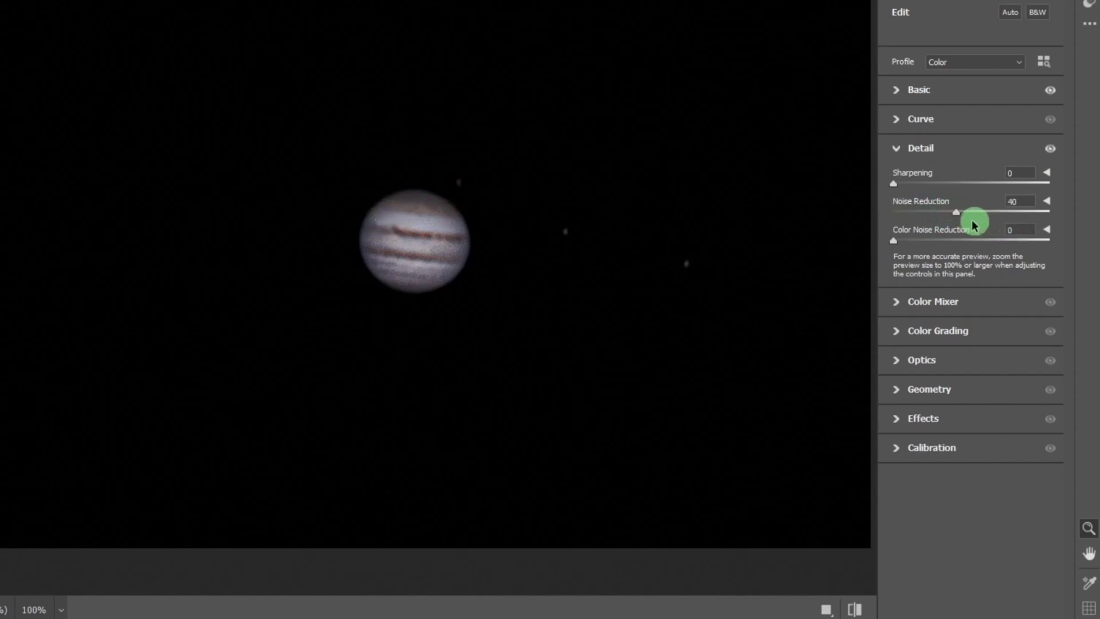
pyautogui.moveTo(957, 217); pyautogui.dragTo(971, 218)
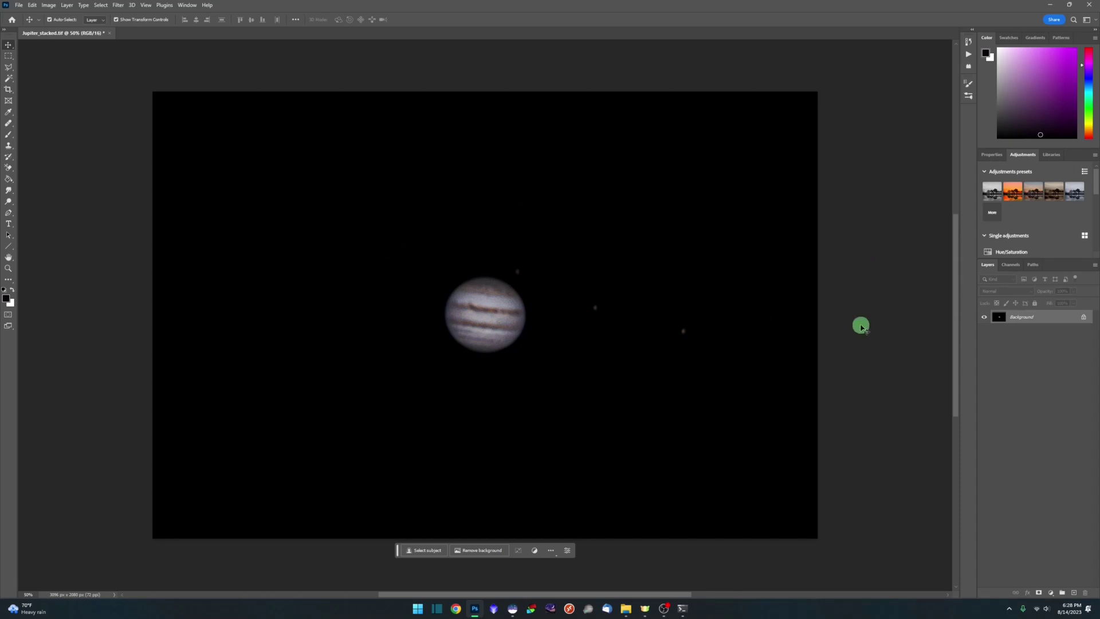
# Step: Close Photoshop without saving changes, then quit Siril with the Exit confirmation
pyautogui.click(1091, 4)
pyautogui.click(547, 221)
pyautogui.click(727, 18)
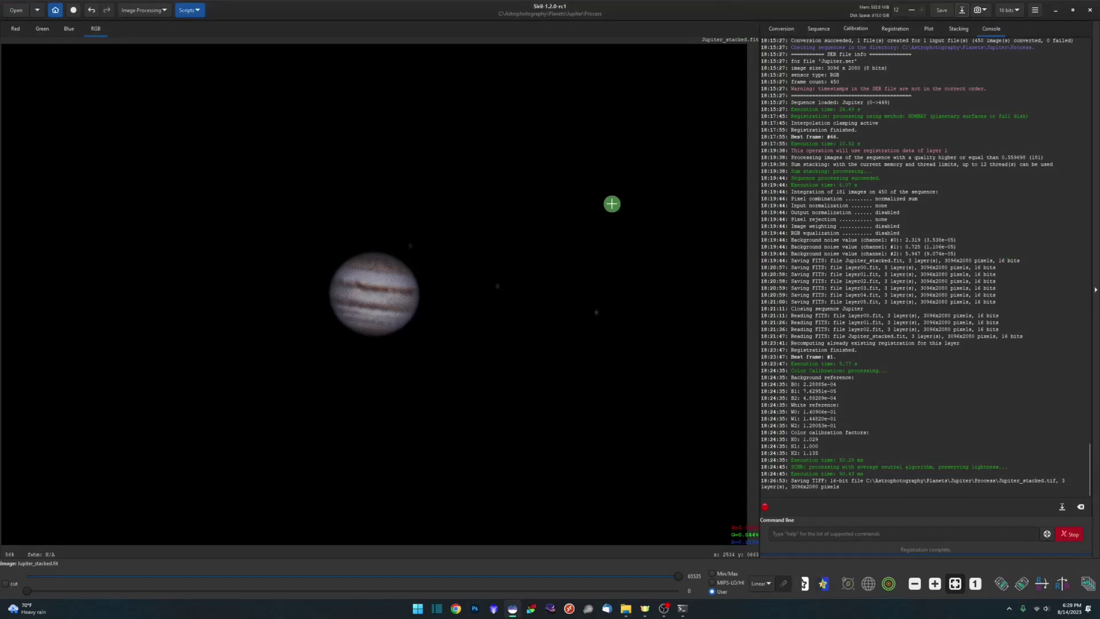
pyautogui.click(1090, 10)
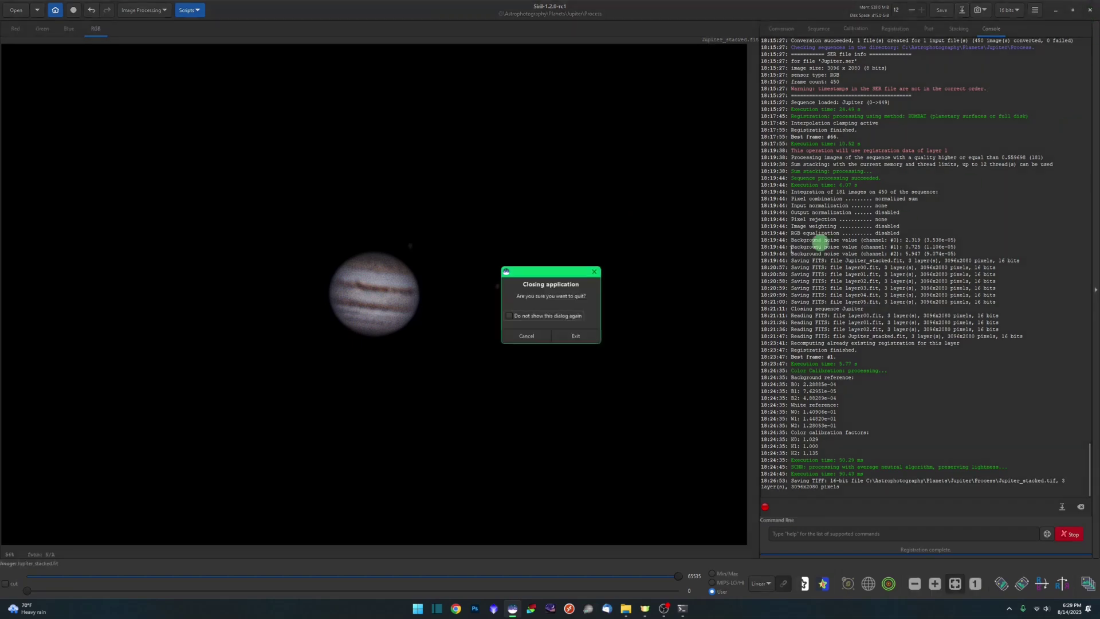
pyautogui.click(581, 337)
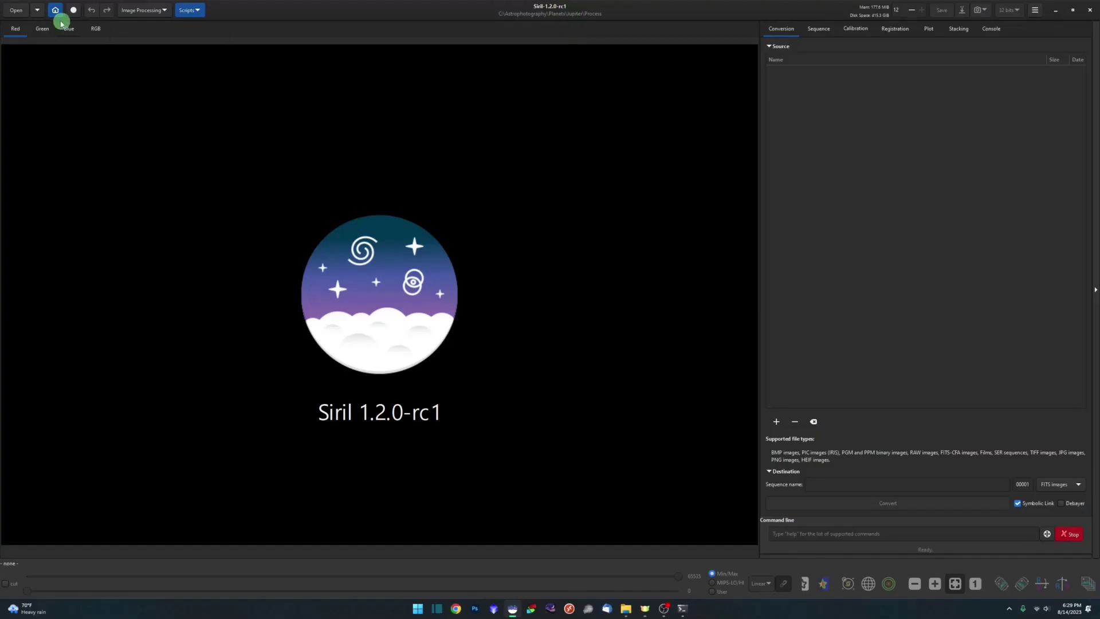
# Step: Create a Process folder inside Planets > Saturn and make it Siril's working directory
pyautogui.click(55, 13)
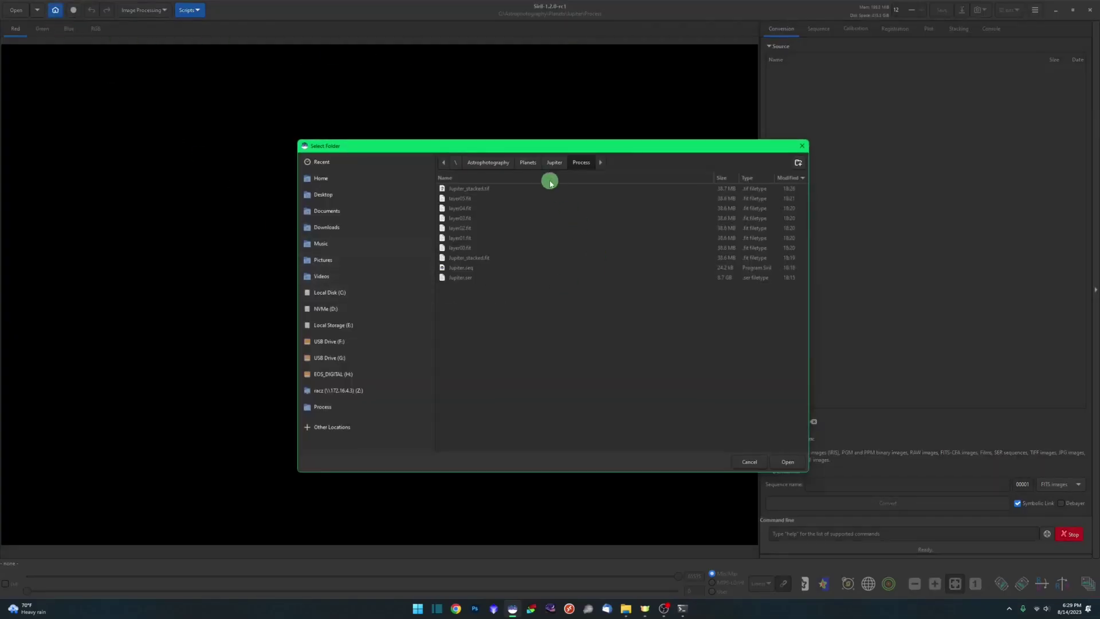
pyautogui.click(527, 162)
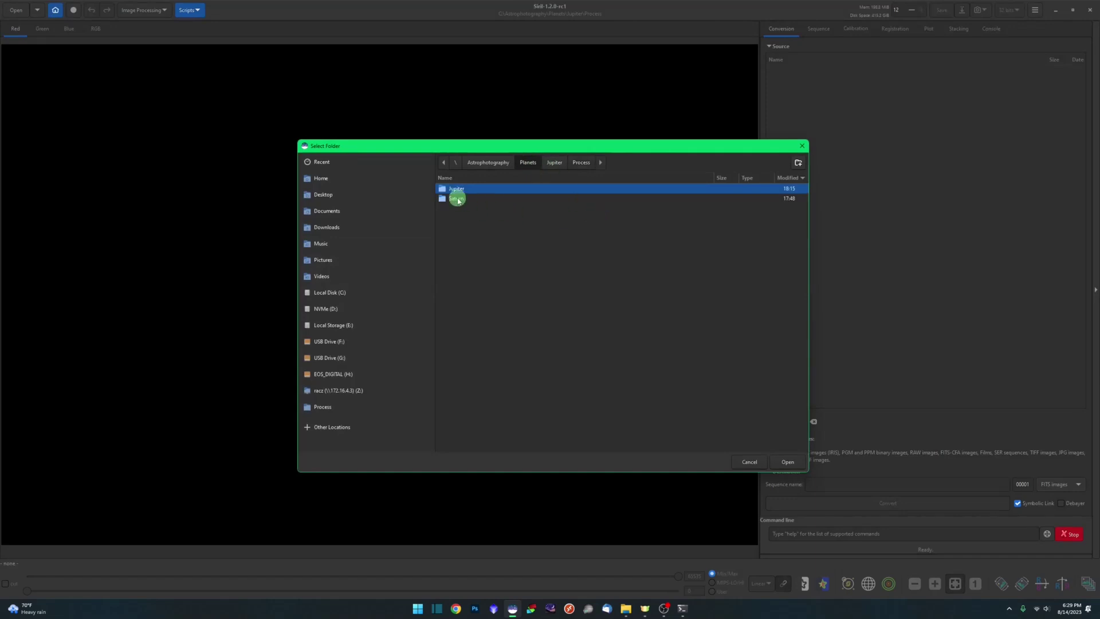
pyautogui.doubleClick(458, 197)
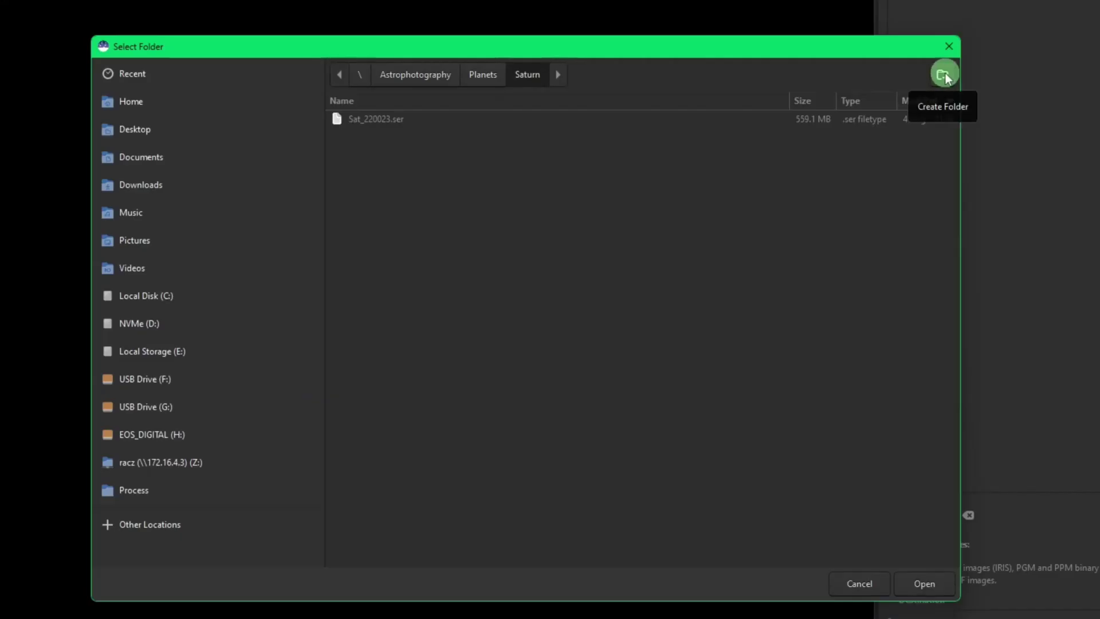
pyautogui.click(944, 74)
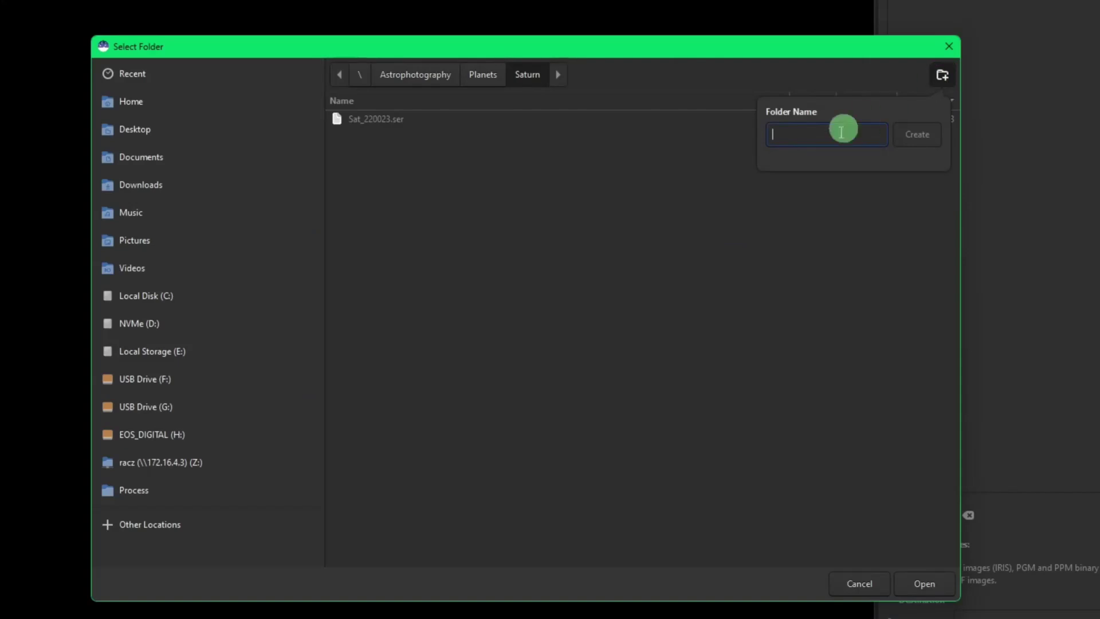
pyautogui.write('Process')
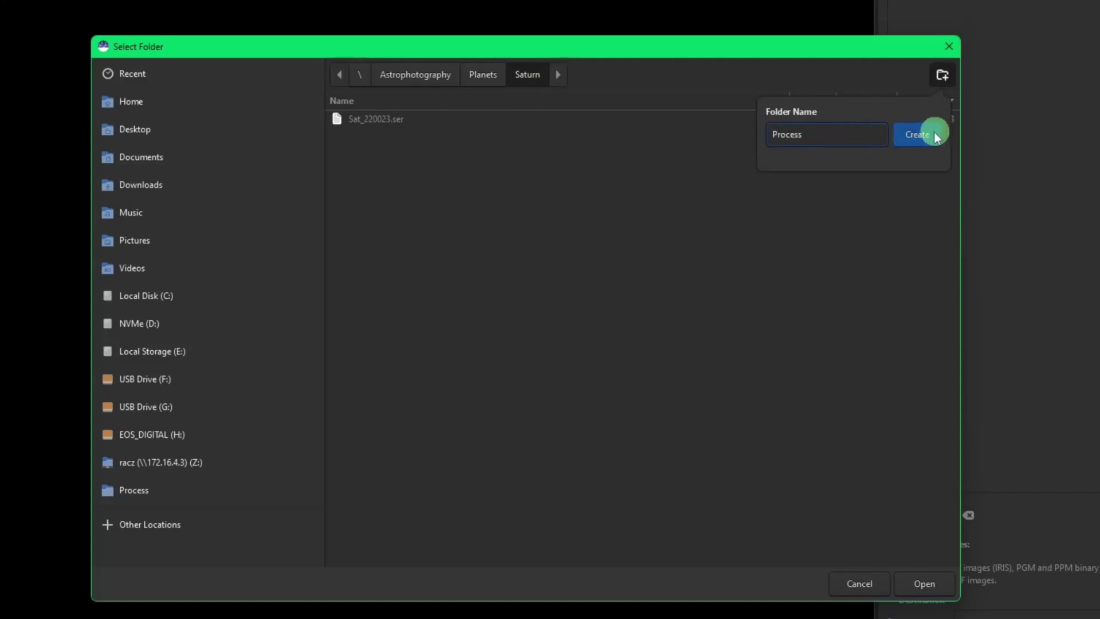
pyautogui.click(934, 135)
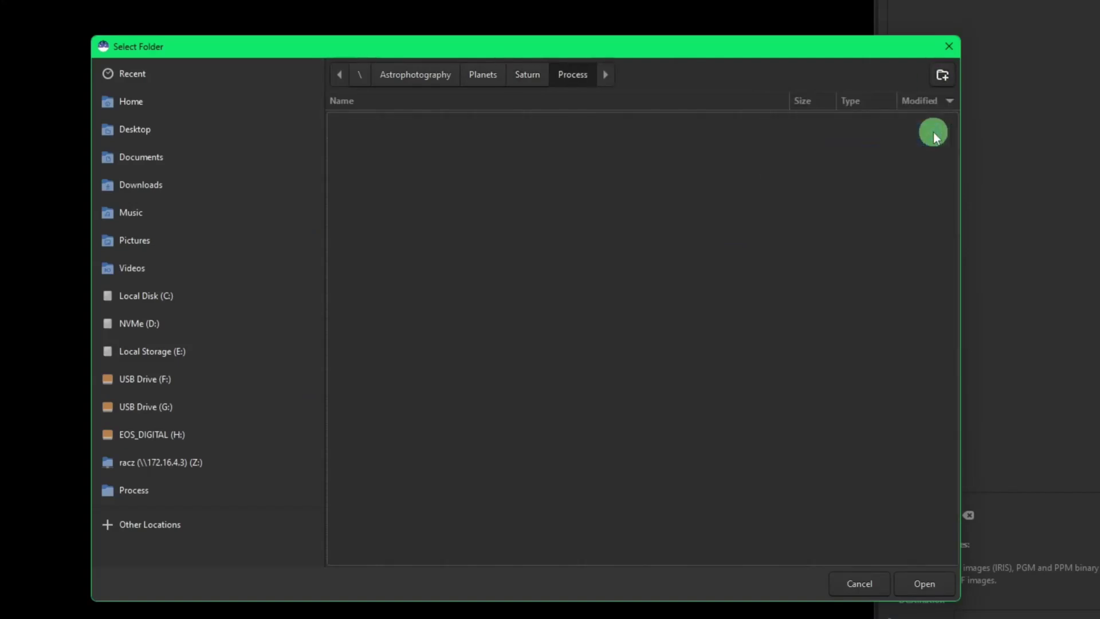
pyautogui.click(941, 587)
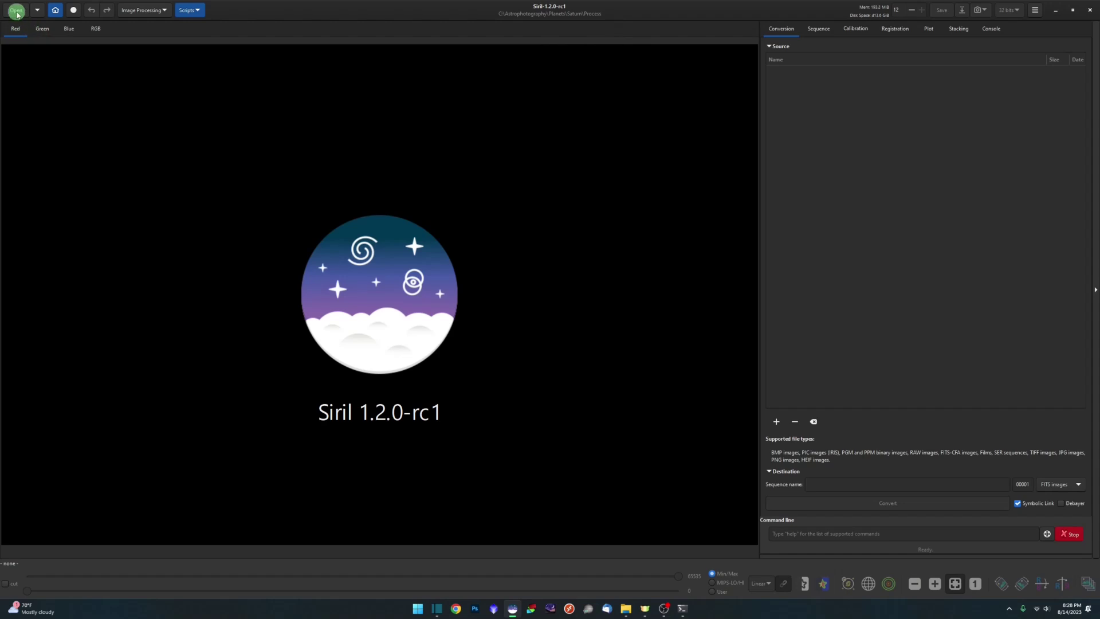
# Step: Load Sat_220023.ser from the Saturn folder without debayering, showing a grey grid-patterned image
pyautogui.click(18, 12)
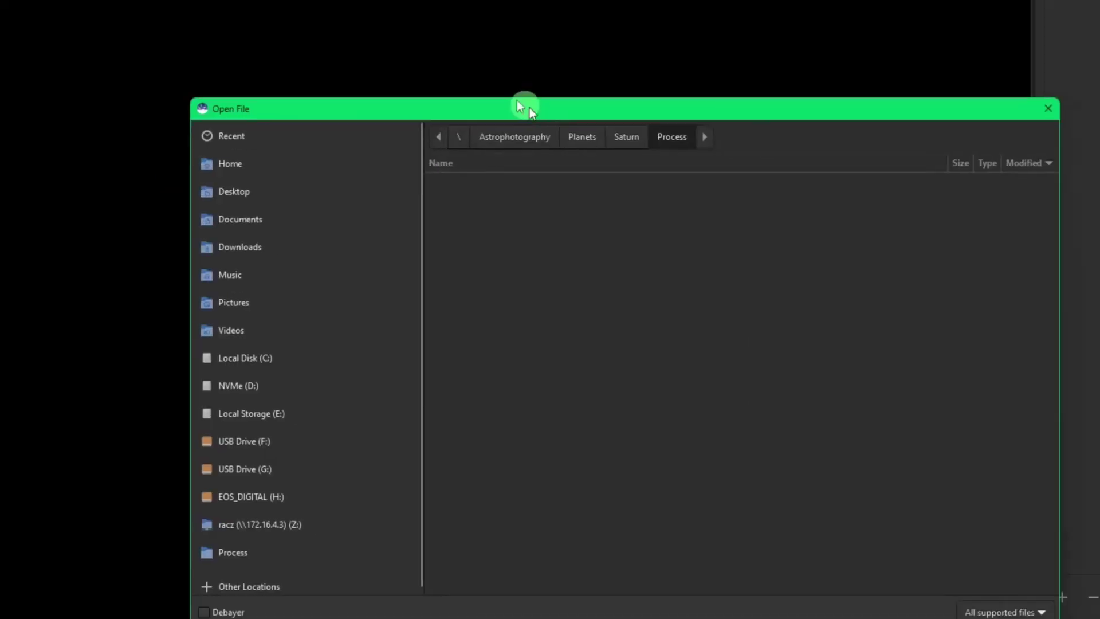
pyautogui.moveTo(503, 93); pyautogui.dragTo(452, 36)
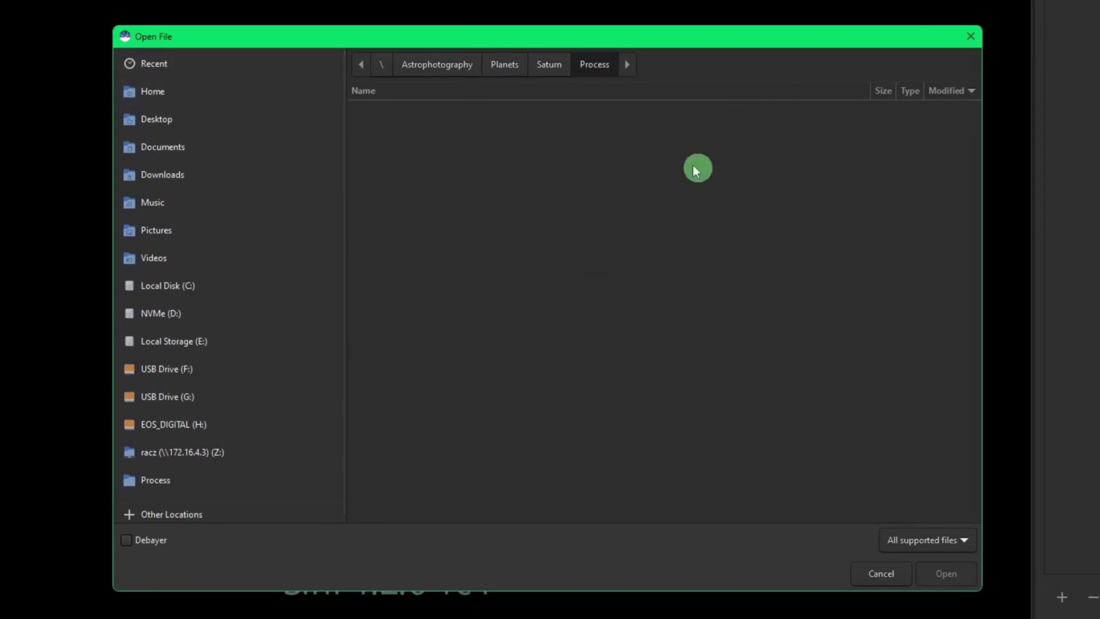
pyautogui.click(544, 71)
pyautogui.click(408, 127)
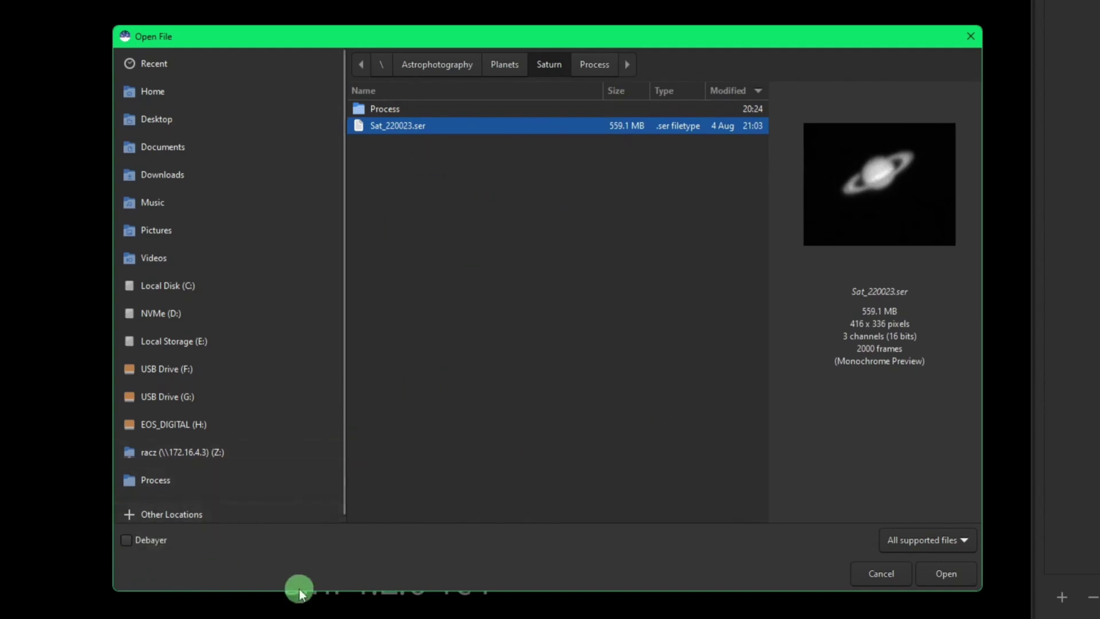
pyautogui.click(955, 577)
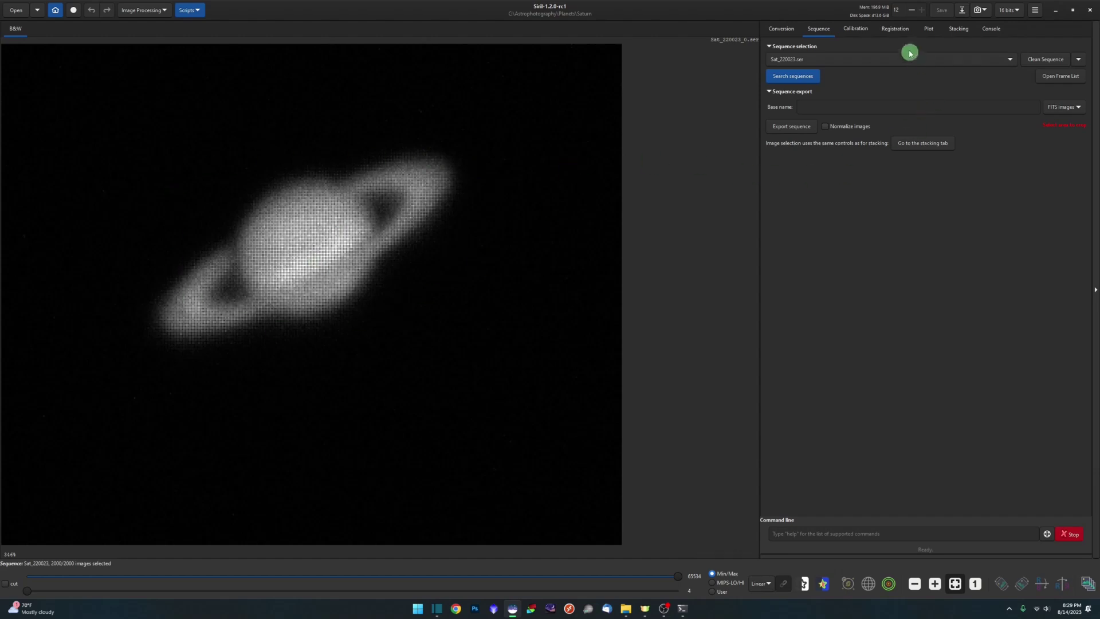
# Step: Check the Registration tab with a trial region around Saturn, clear it, and return to the open-file dialog
pyautogui.click(895, 29)
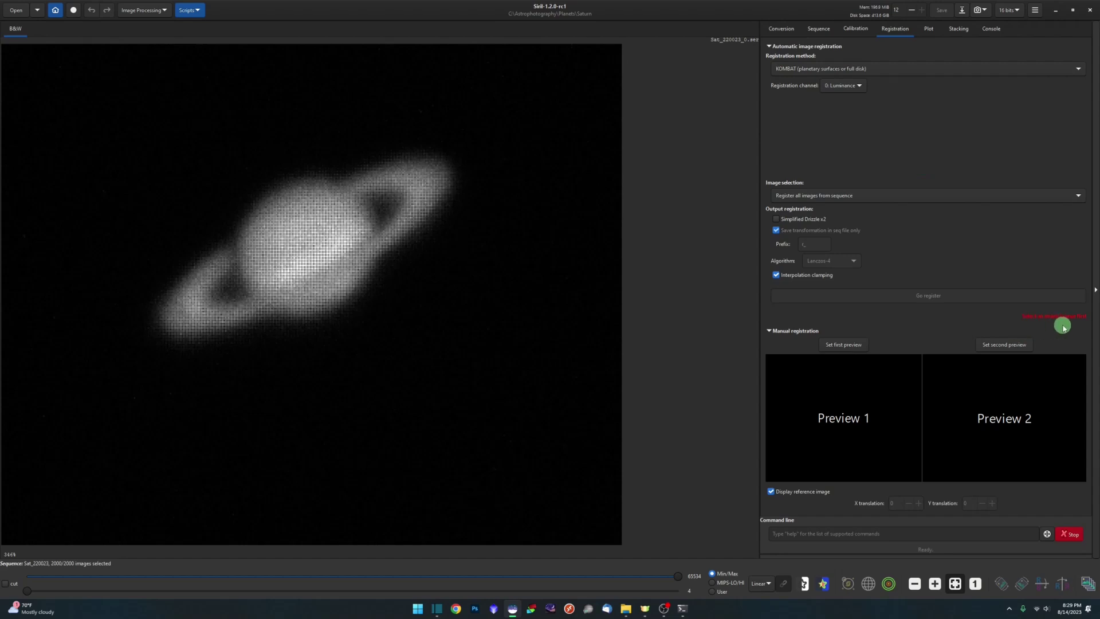
pyautogui.moveTo(118, 123)
pyautogui.mouseDown()
pyautogui.moveTo(398, 350)
pyautogui.moveTo(490, 359)
pyautogui.mouseUp()
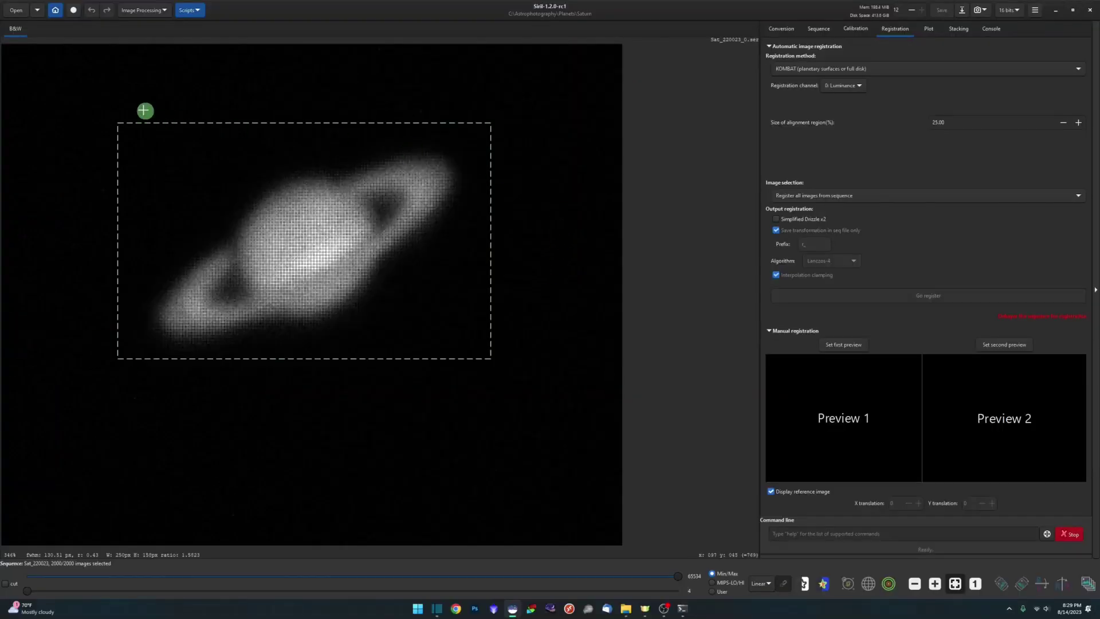
pyautogui.click(144, 110)
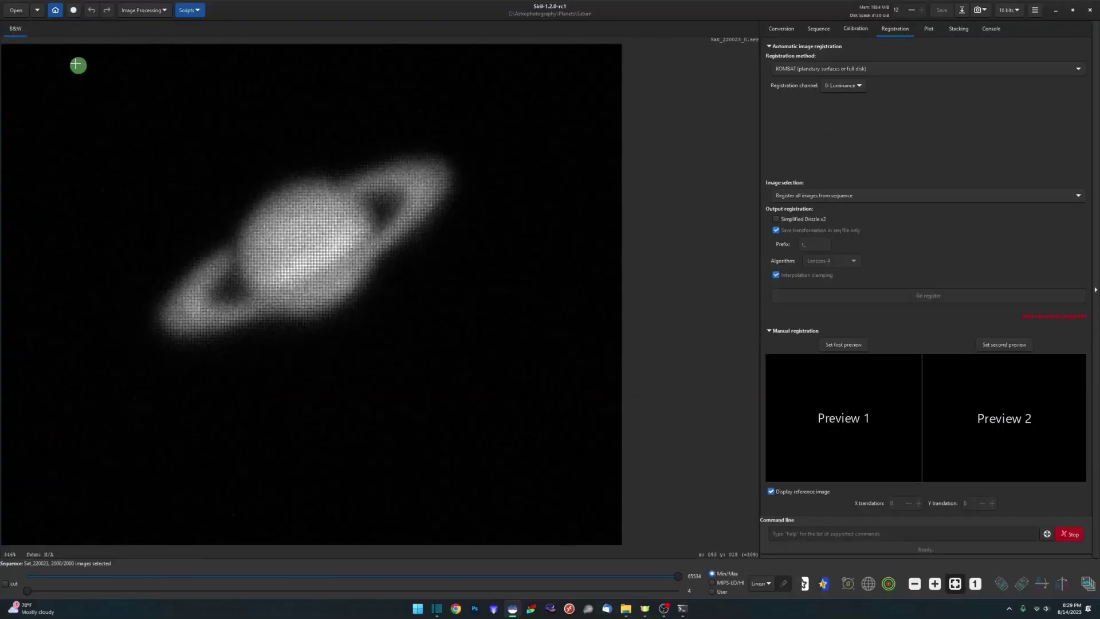
pyautogui.click(16, 12)
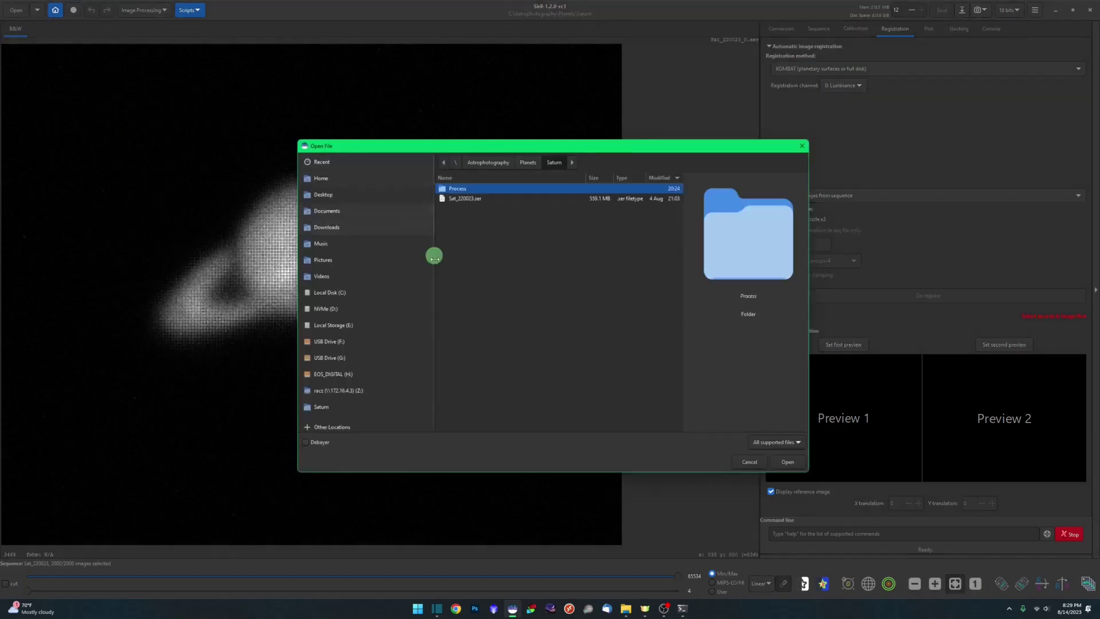
# Step: Reopen Sat_220023.ser with Debayer ticked so Saturn shows in colour, and mark an alignment region around it
pyautogui.click(308, 442)
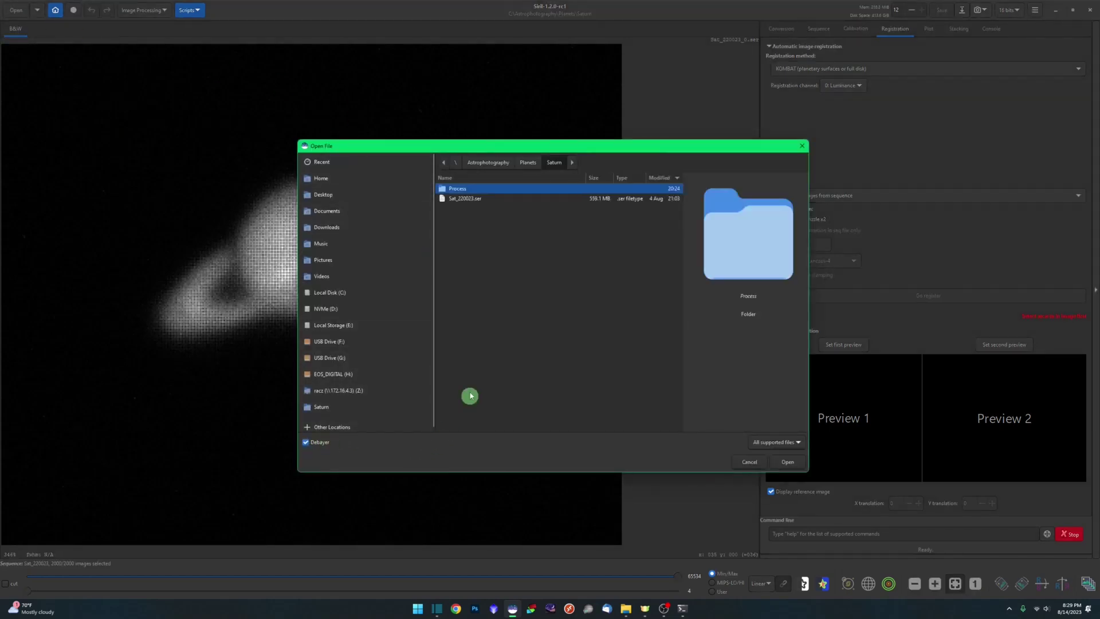
pyautogui.doubleClick(479, 199)
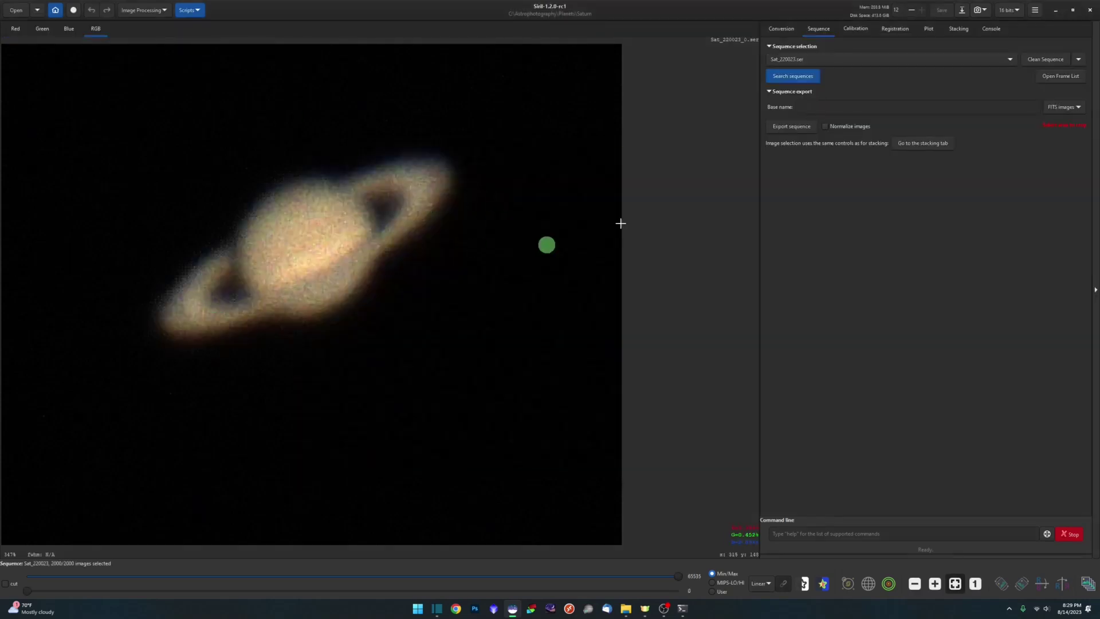
pyautogui.click(895, 28)
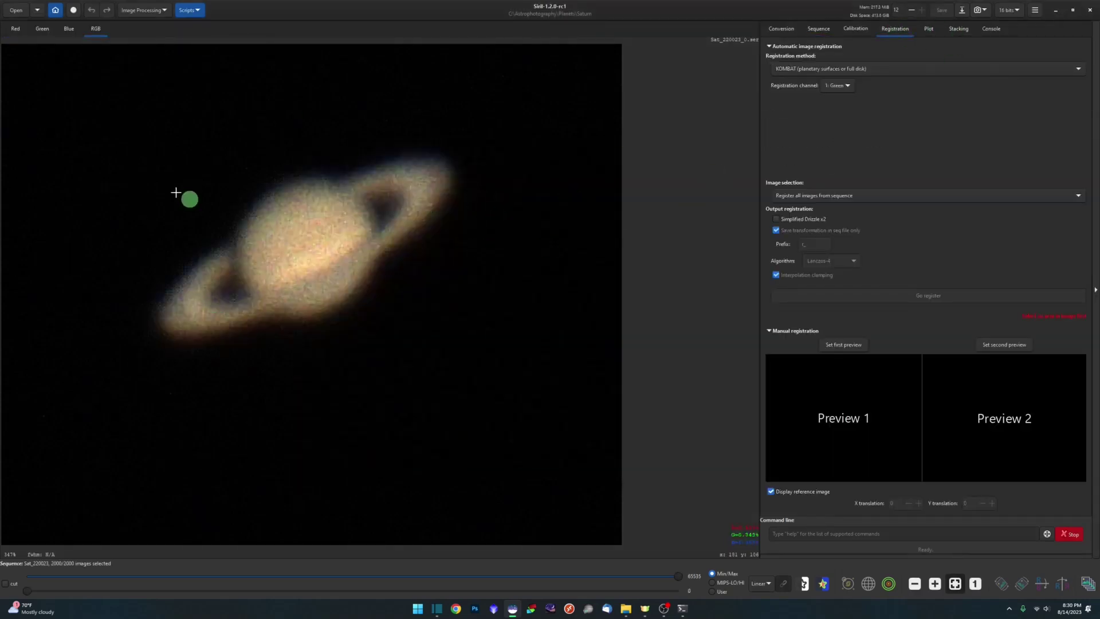
pyautogui.moveTo(90, 93); pyautogui.dragTo(494, 366)
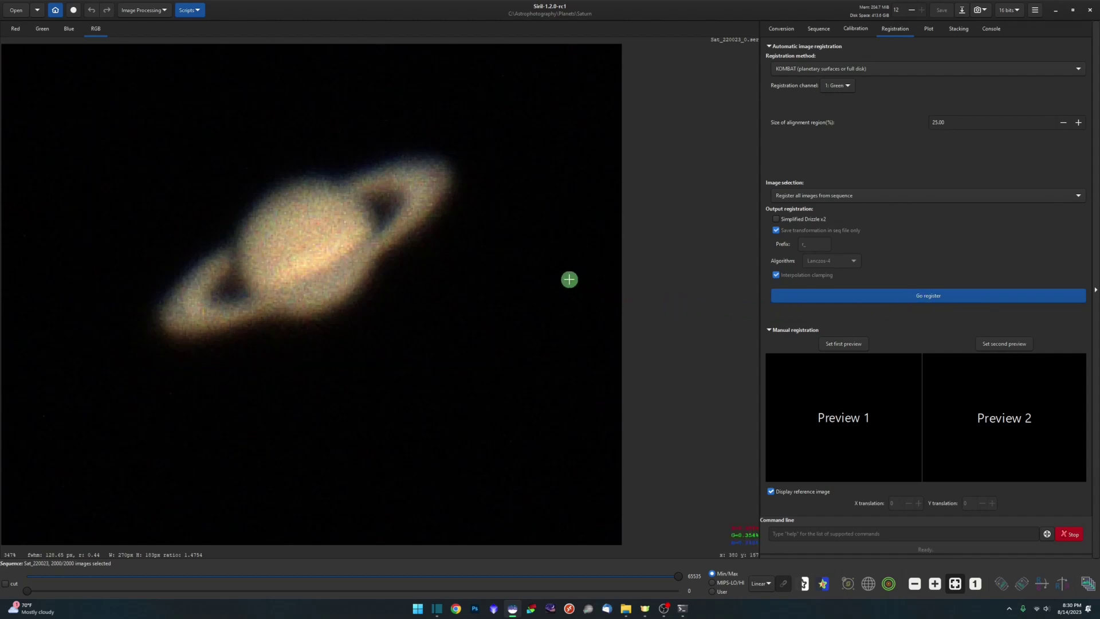
pyautogui.click(569, 280)
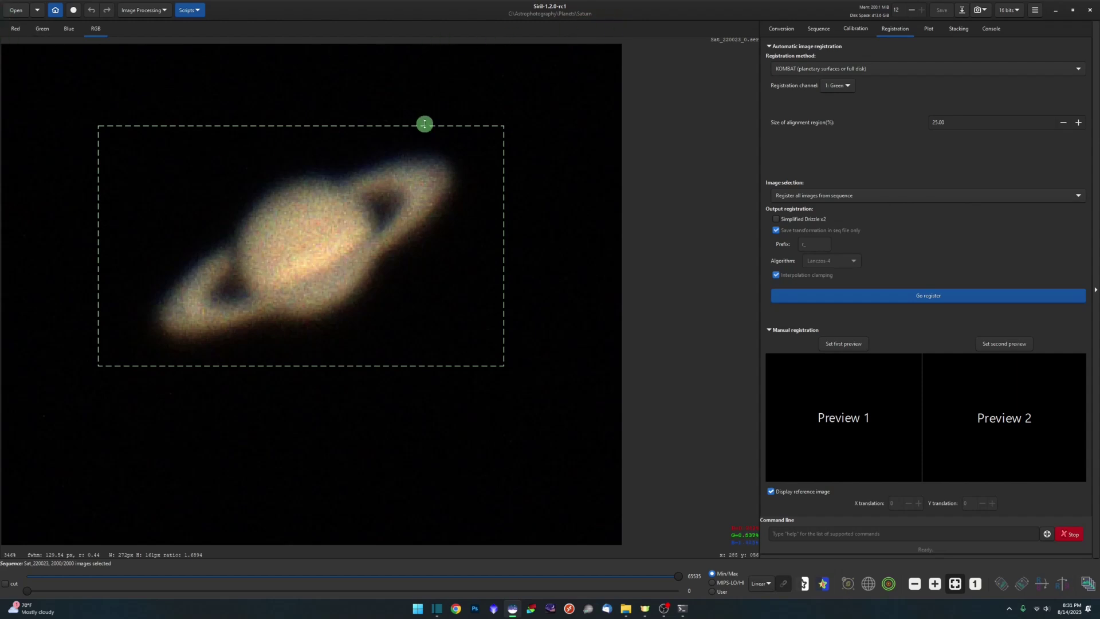
# Step: Restart Siril and drag Sat_220023.ser from File Explorer into the Conversion list
pyautogui.click(1090, 9)
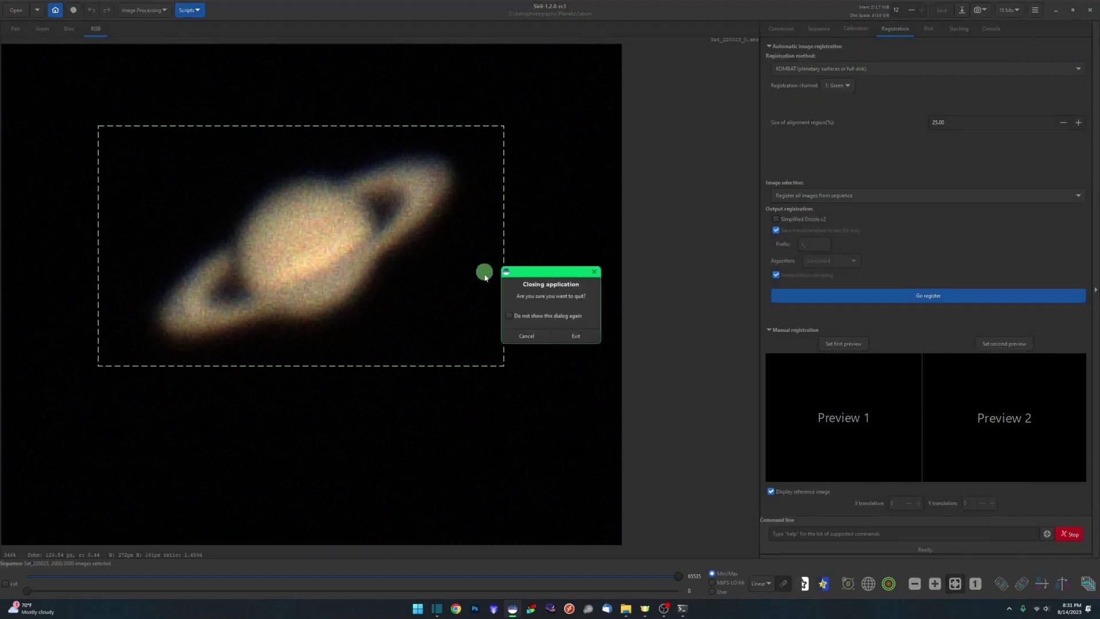
pyautogui.click(575, 335)
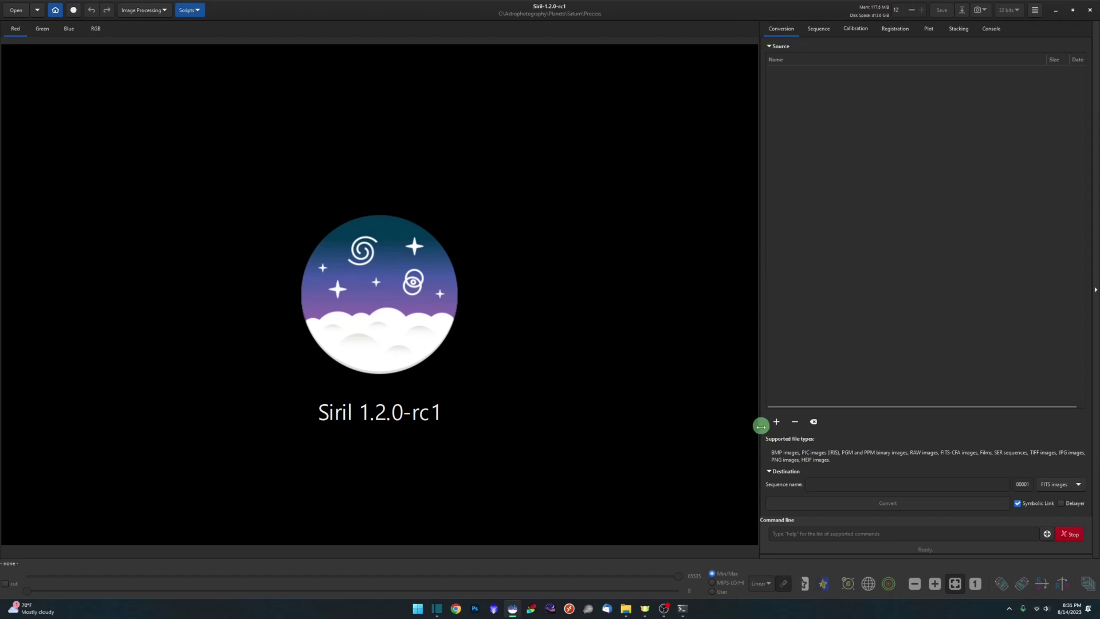
pyautogui.click(626, 609)
pyautogui.moveTo(393, 160); pyautogui.dragTo(914, 145)
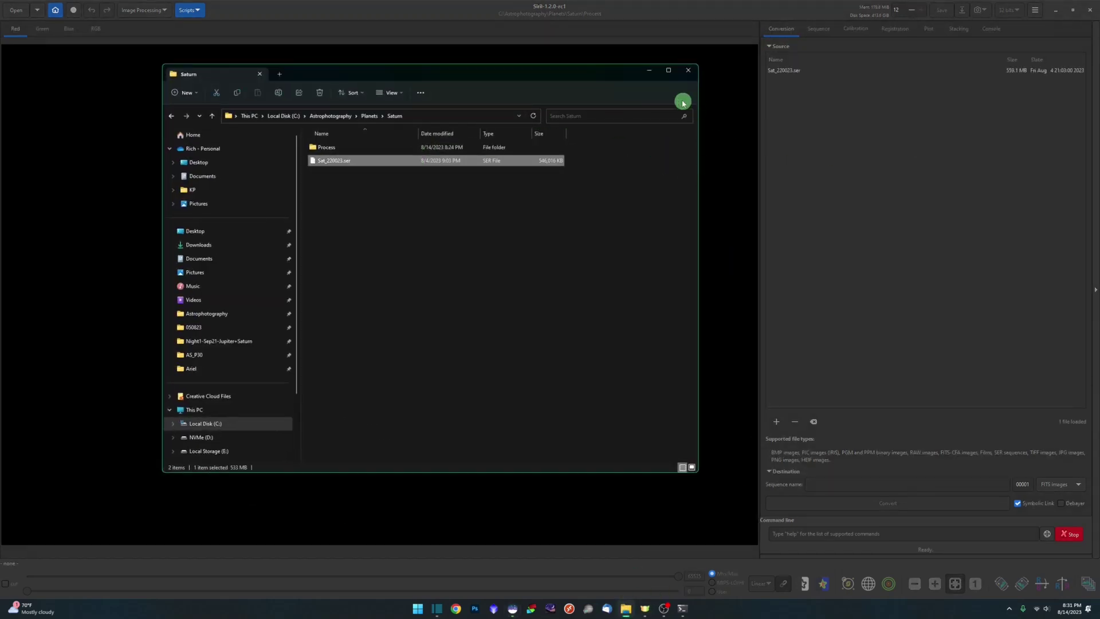
pyautogui.click(649, 70)
# Step: Convert it to a debayered SER sequence named Saturn with all 2000 frames
pyautogui.click(832, 484)
pyautogui.write('Saturn')
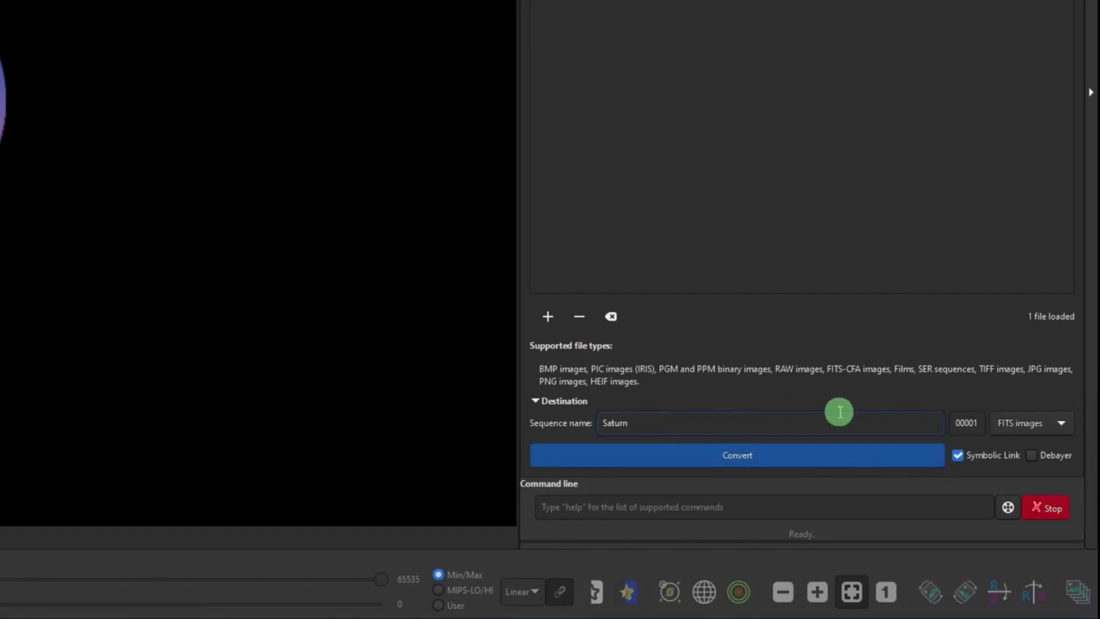
pyautogui.click(1072, 424)
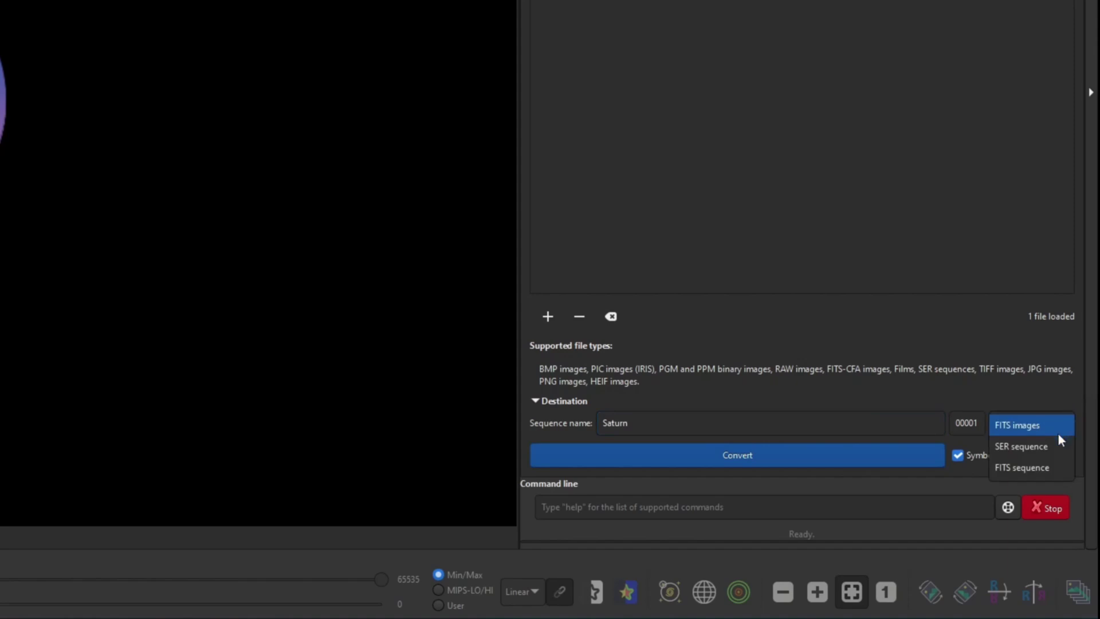
pyautogui.click(1056, 442)
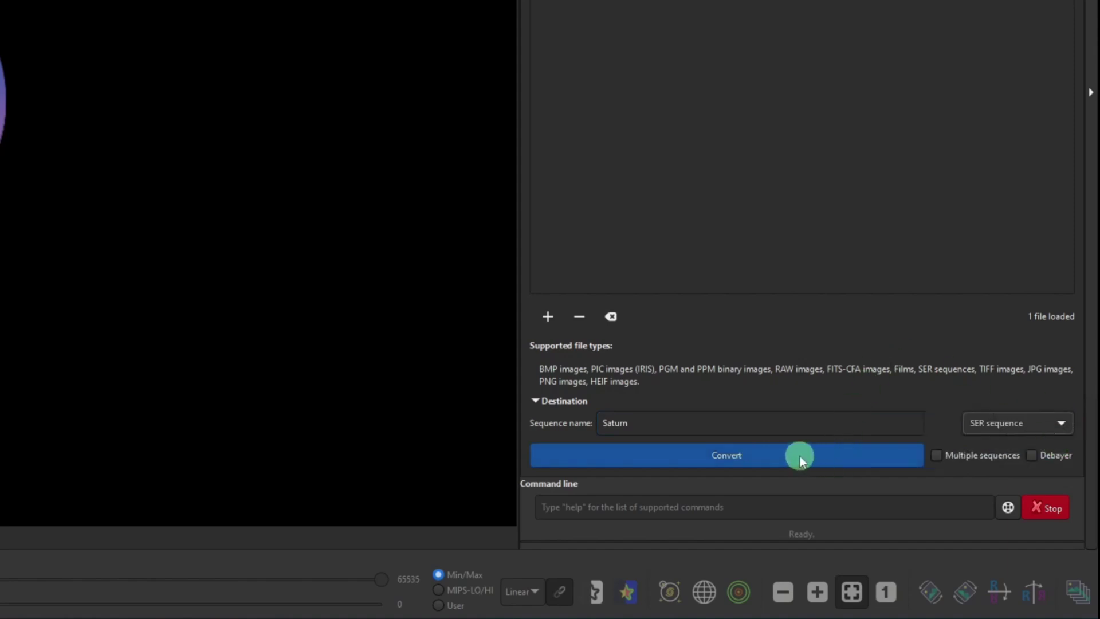
pyautogui.click(1033, 455)
pyautogui.click(766, 461)
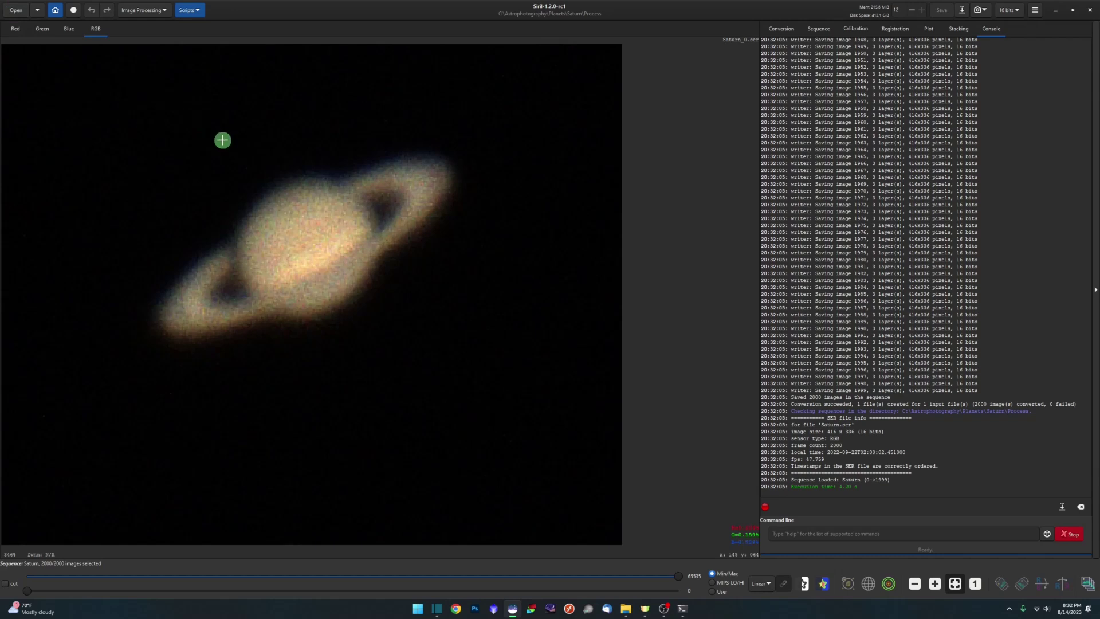
# Step: Reach the Stacking settings via Conversion and Registration, briefly checking the Image Processing menu
pyautogui.click(769, 28)
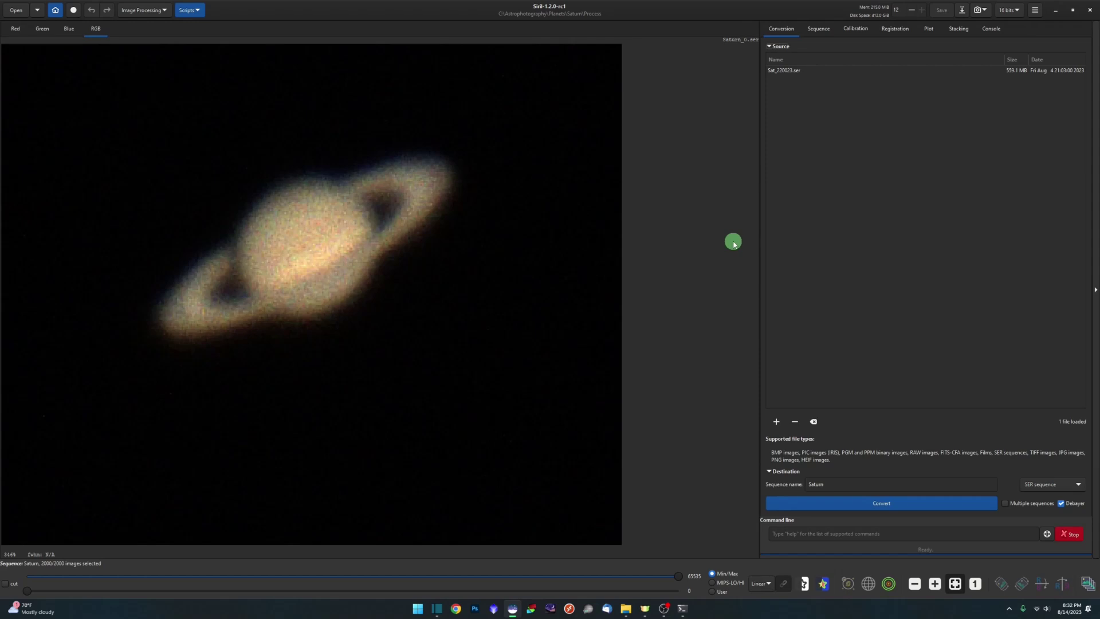
pyautogui.click(885, 31)
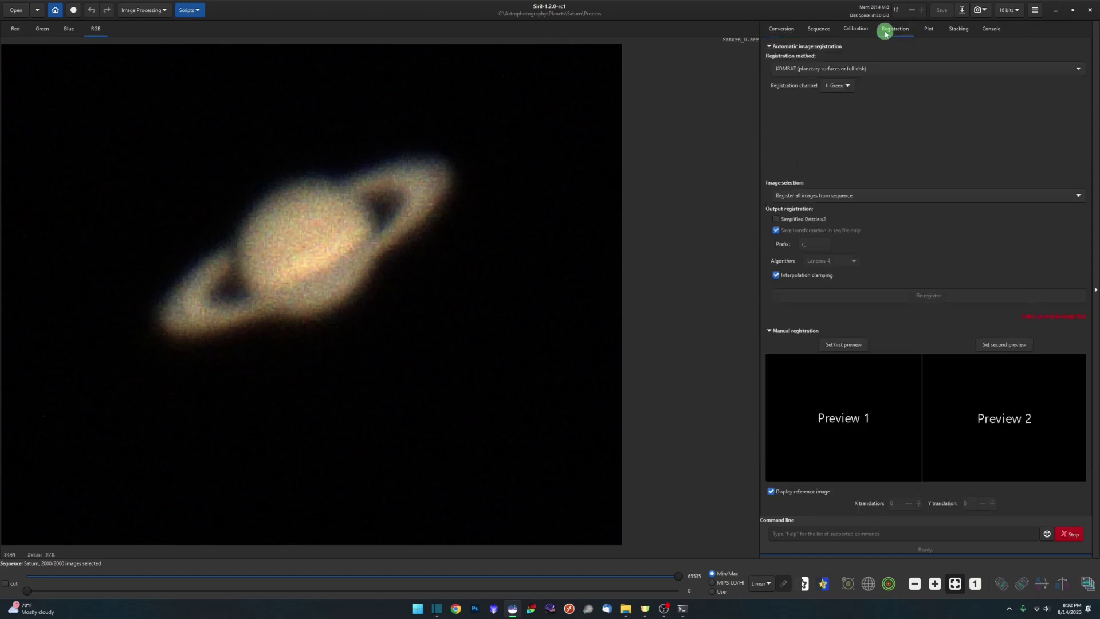
pyautogui.click(957, 31)
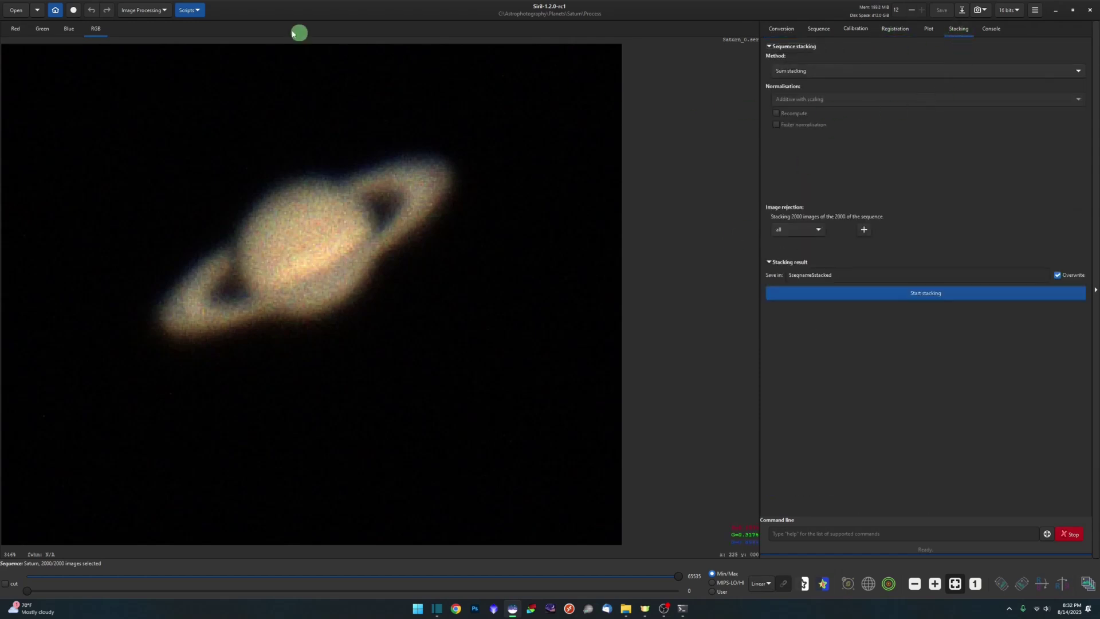
pyautogui.click(159, 9)
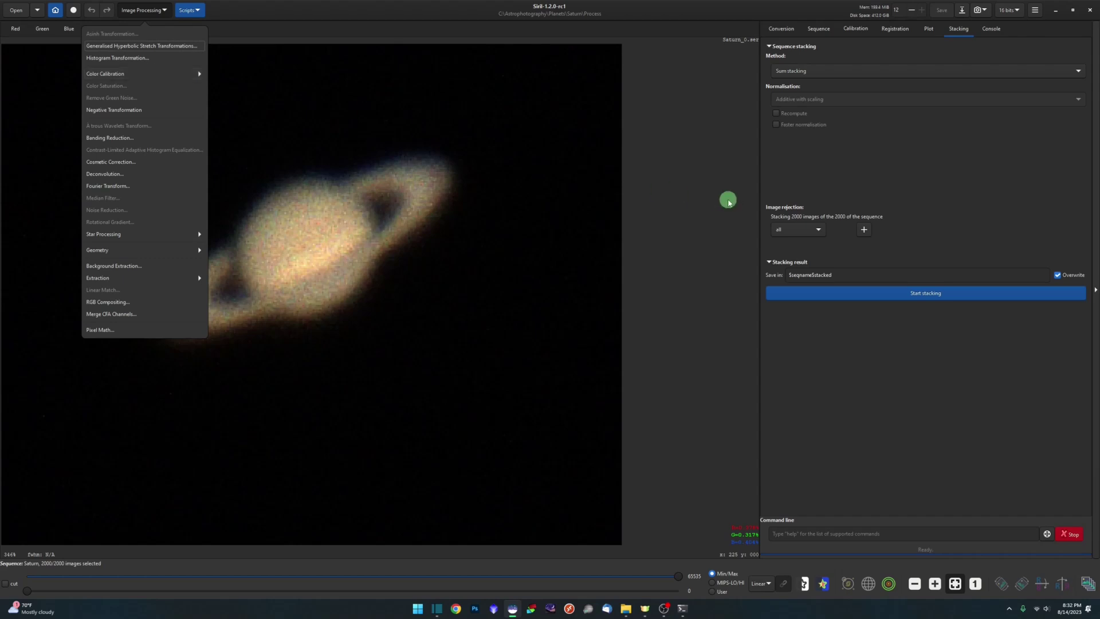
pyautogui.click(702, 200)
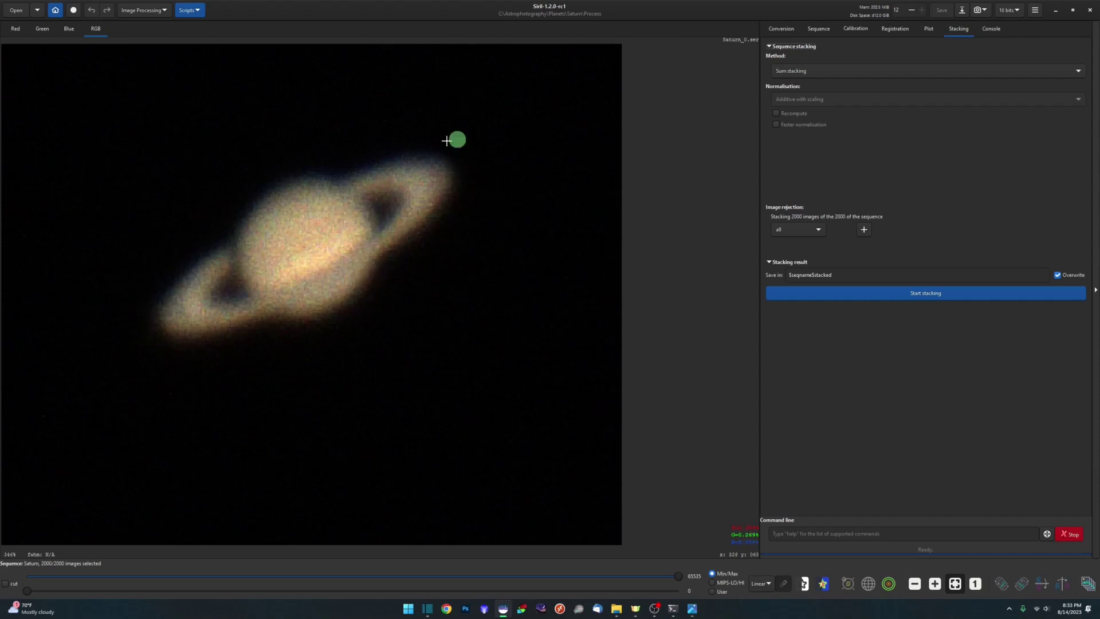
# Step: Show the stacked Sat_224826_stacked.tif in Photos and reposition its window
pyautogui.click(693, 610)
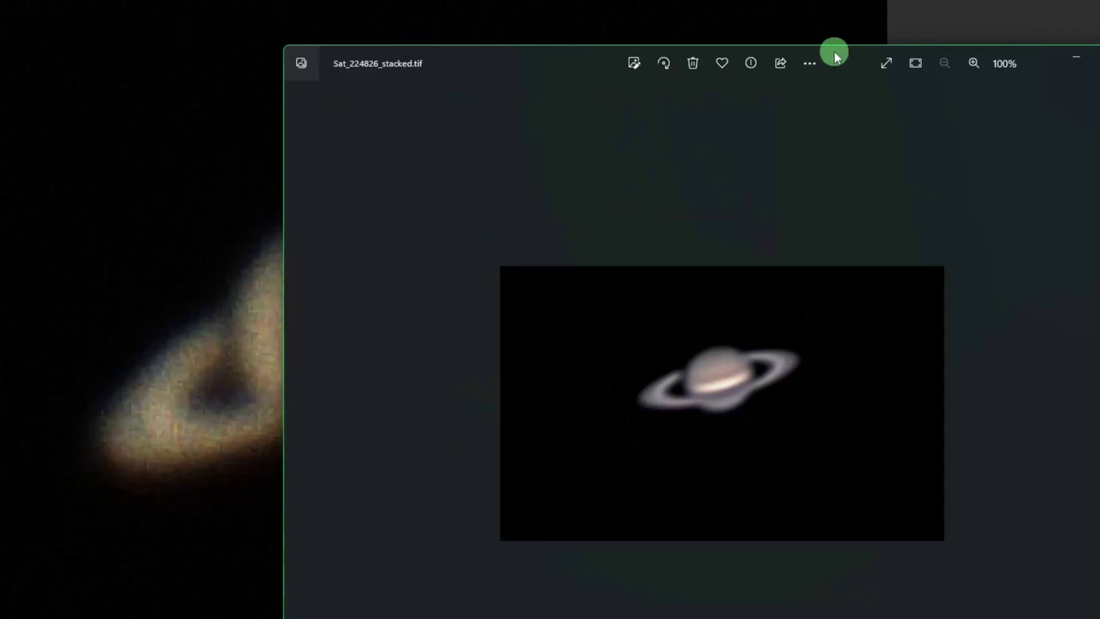
pyautogui.moveTo(834, 52); pyautogui.dragTo(678, 19)
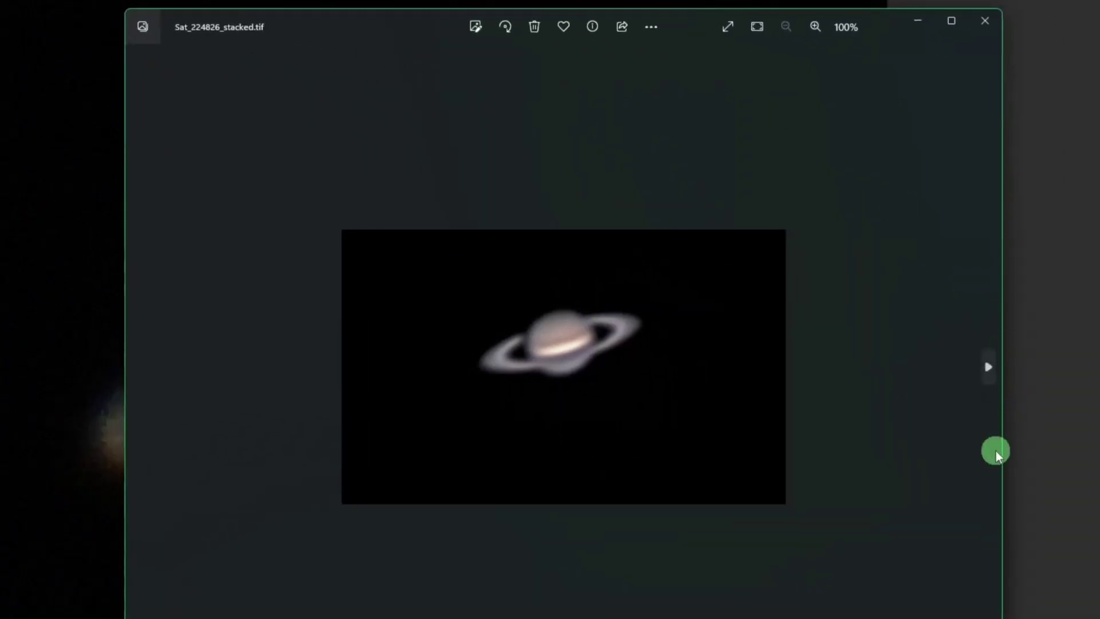